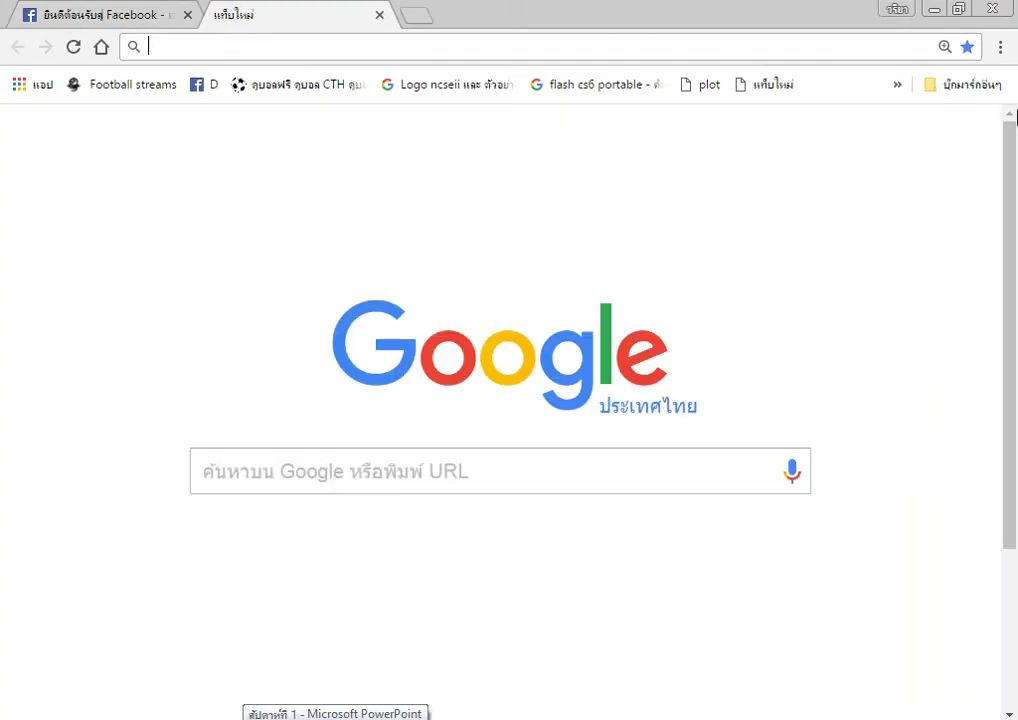
# - Search Google for "แอปเปิ้ล" and show the image results
pyautogui.write('cv')
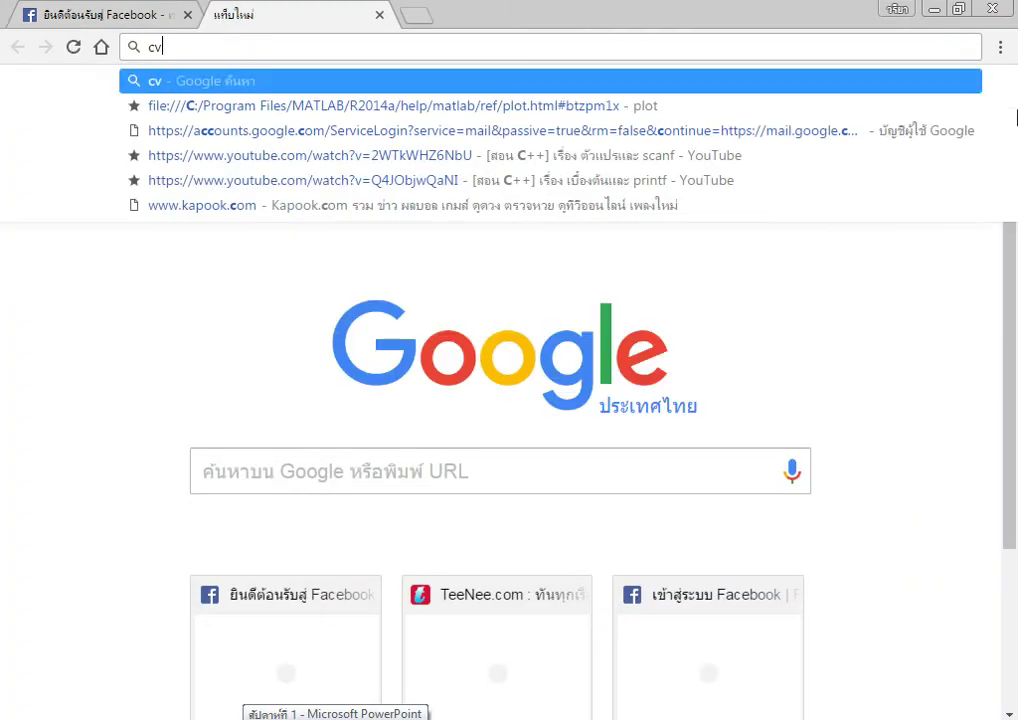
pyautogui.press('BackSpace')
pyautogui.press('BackSpace')
pyautogui.write('แอ')
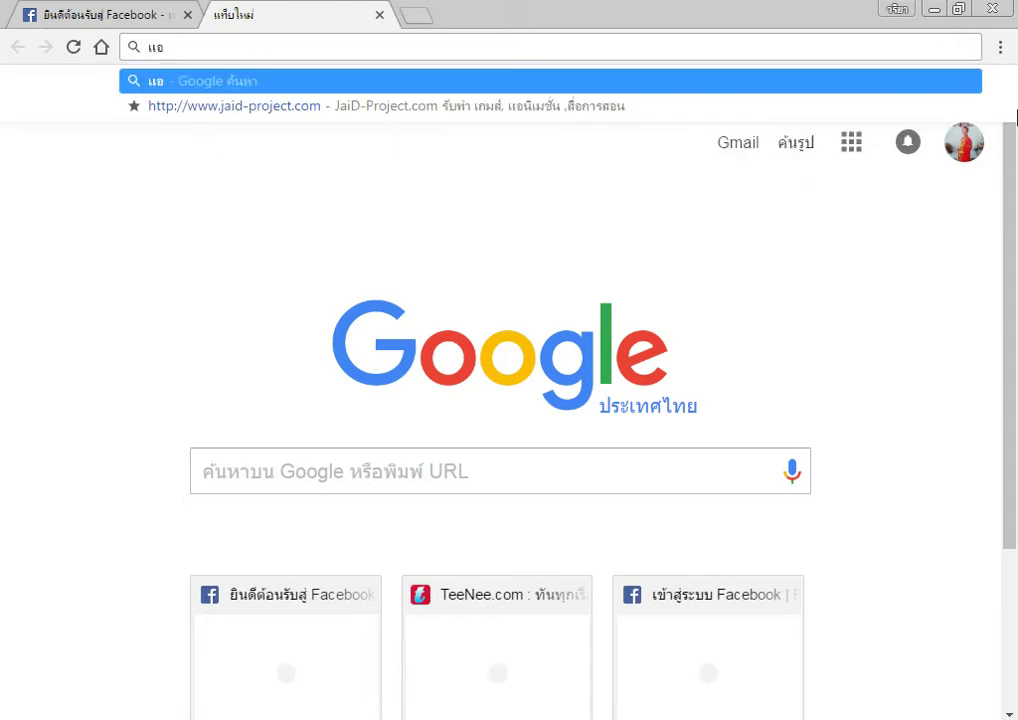
pyautogui.write('บเปิ')
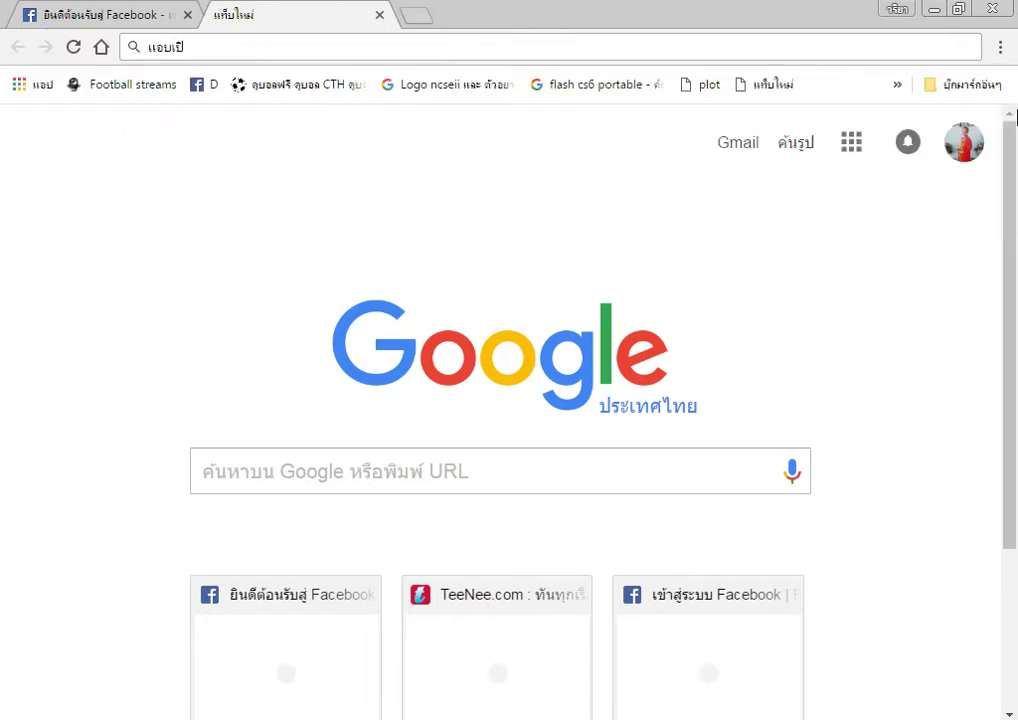
pyautogui.click(325, 200)
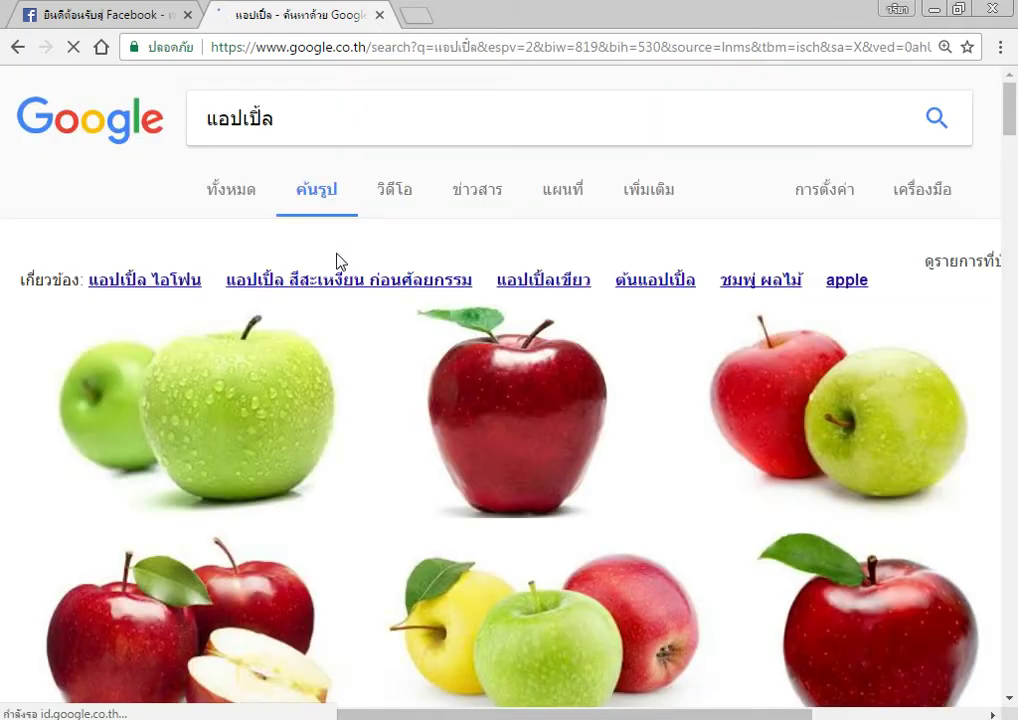
# - Look through the apple image results for a simple drawn apple suitable as a tracing reference
pyautogui.scroll(-5, 478, 455)
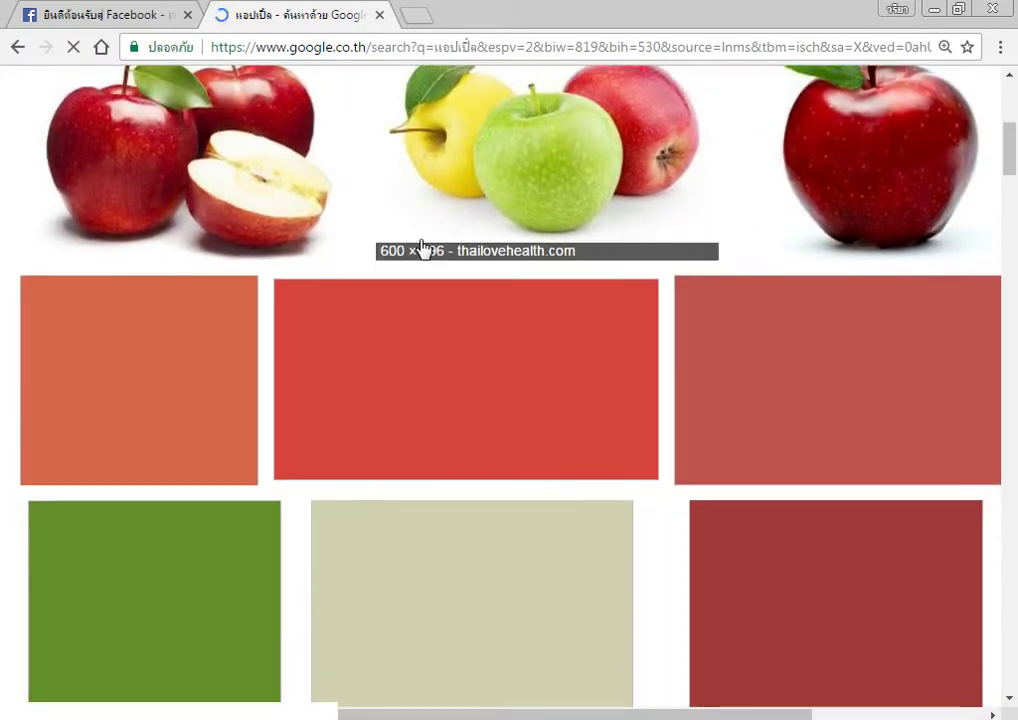
pyautogui.scroll(-10, 611, 241)
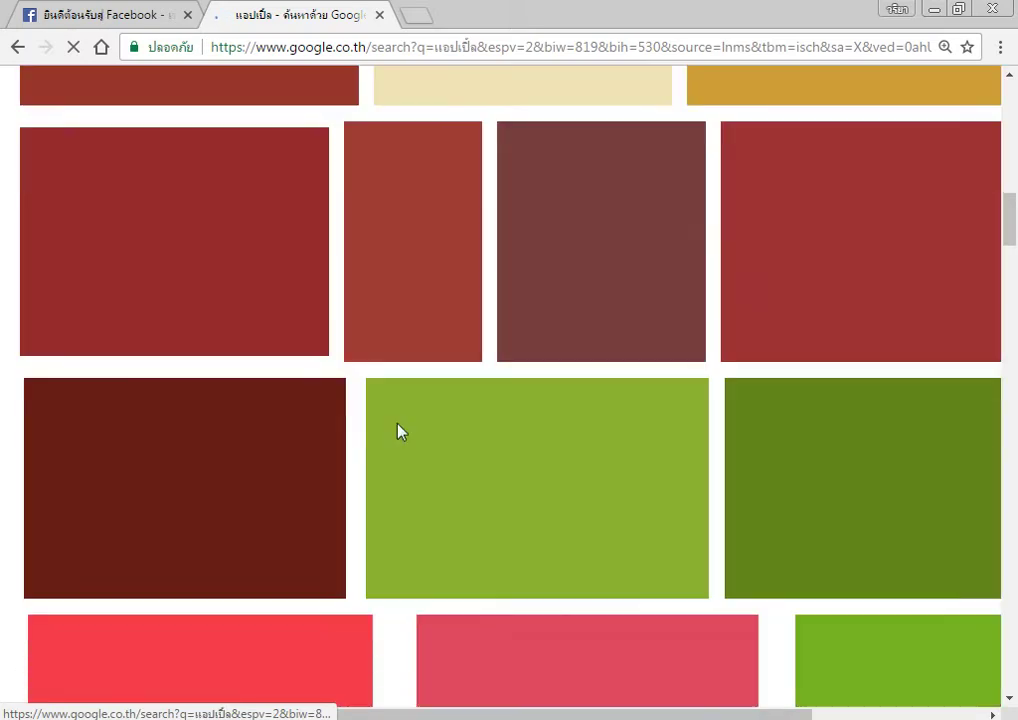
pyautogui.scroll(4, 391, 524)
pyautogui.scroll(-3, 575, 532)
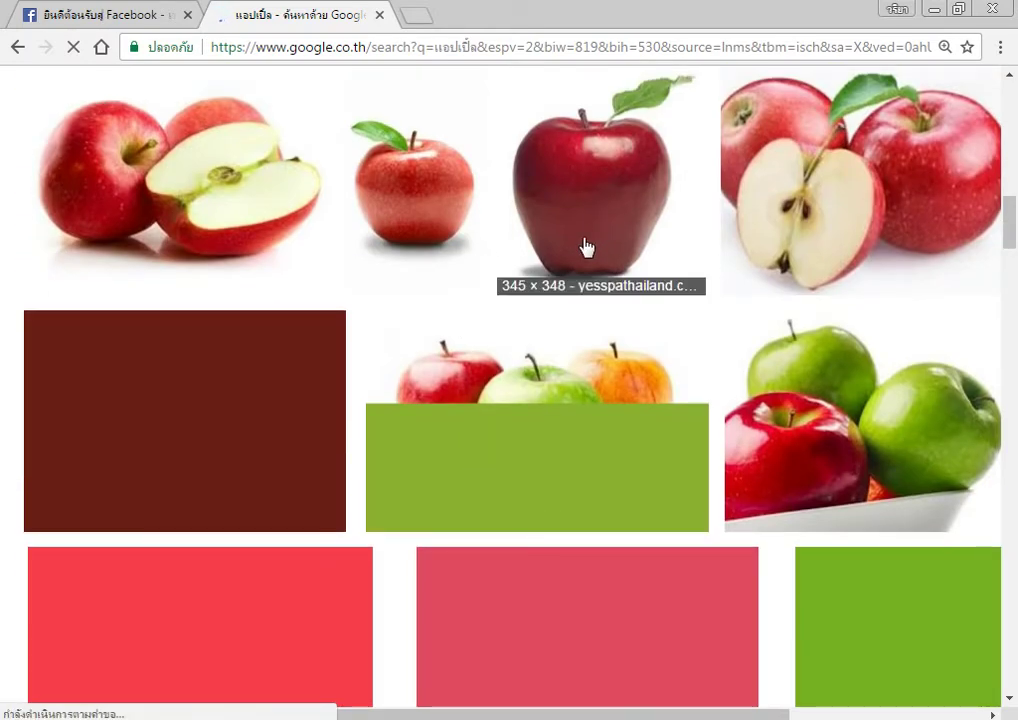
pyautogui.scroll(-3, 474, 256)
pyautogui.scroll(-2, 358, 267)
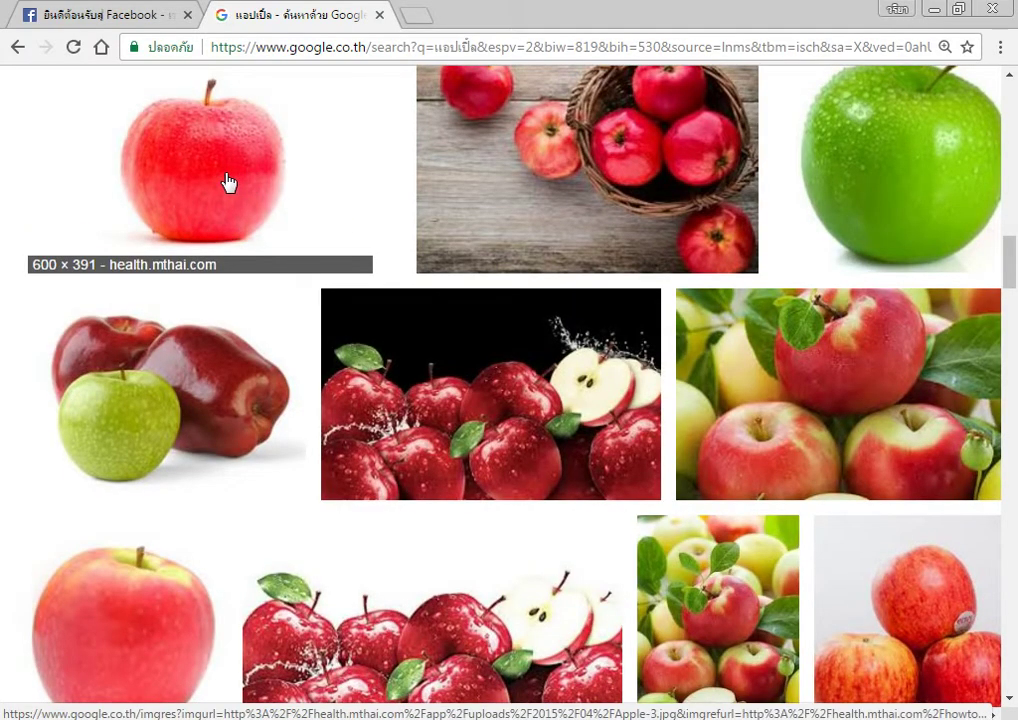
pyautogui.scroll(-12, 228, 182)
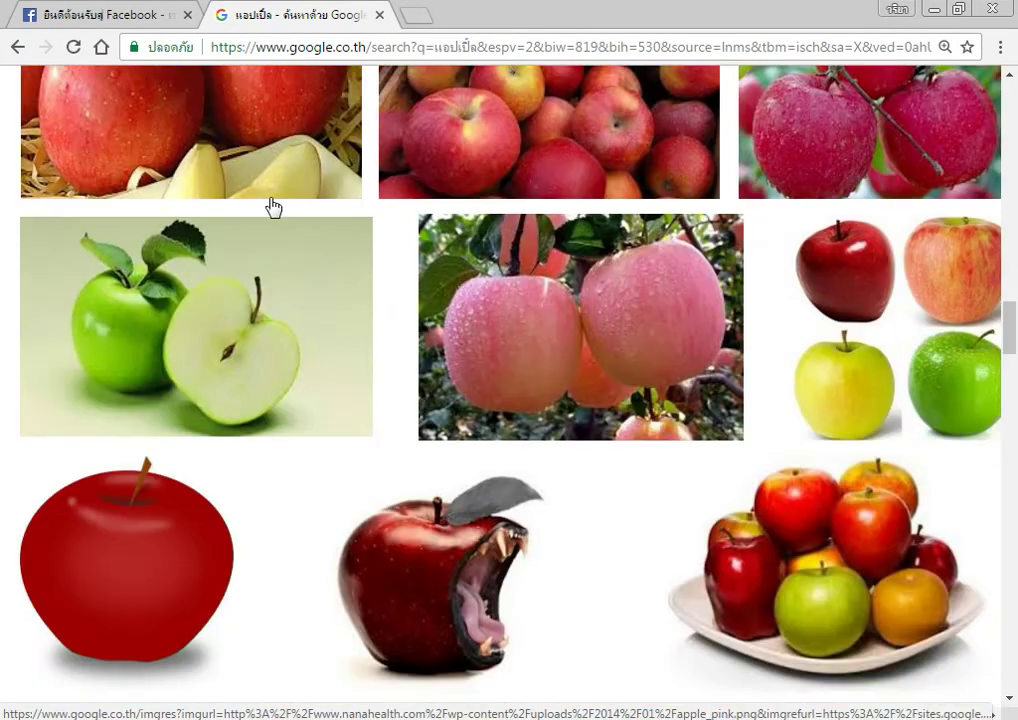
pyautogui.scroll(-5, 335, 263)
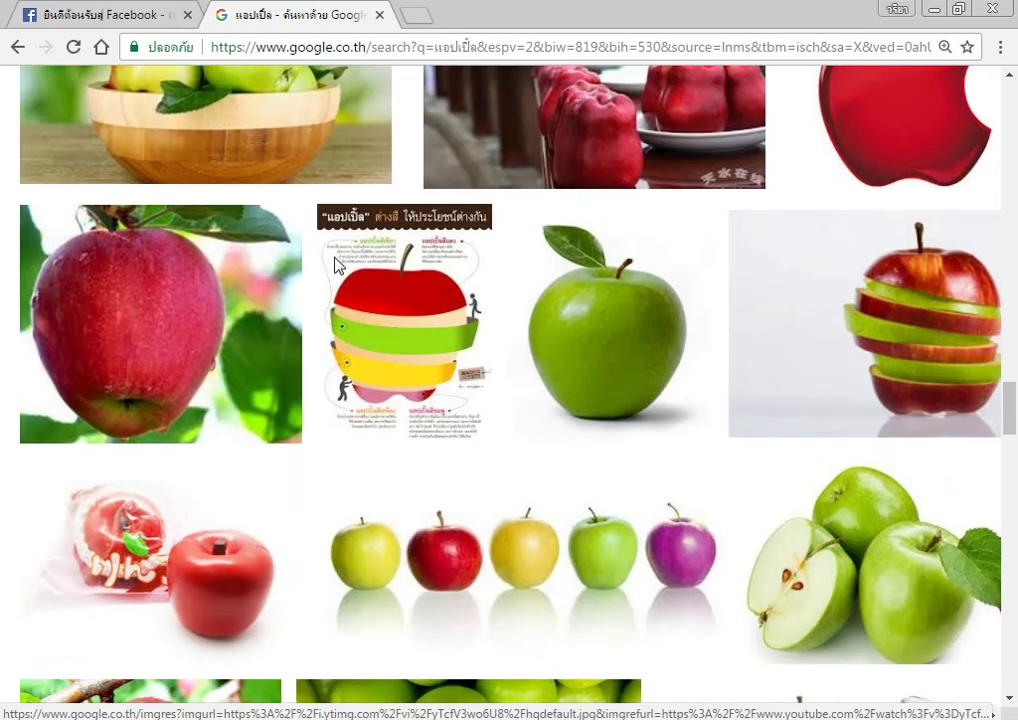
pyautogui.scroll(-10, 338, 266)
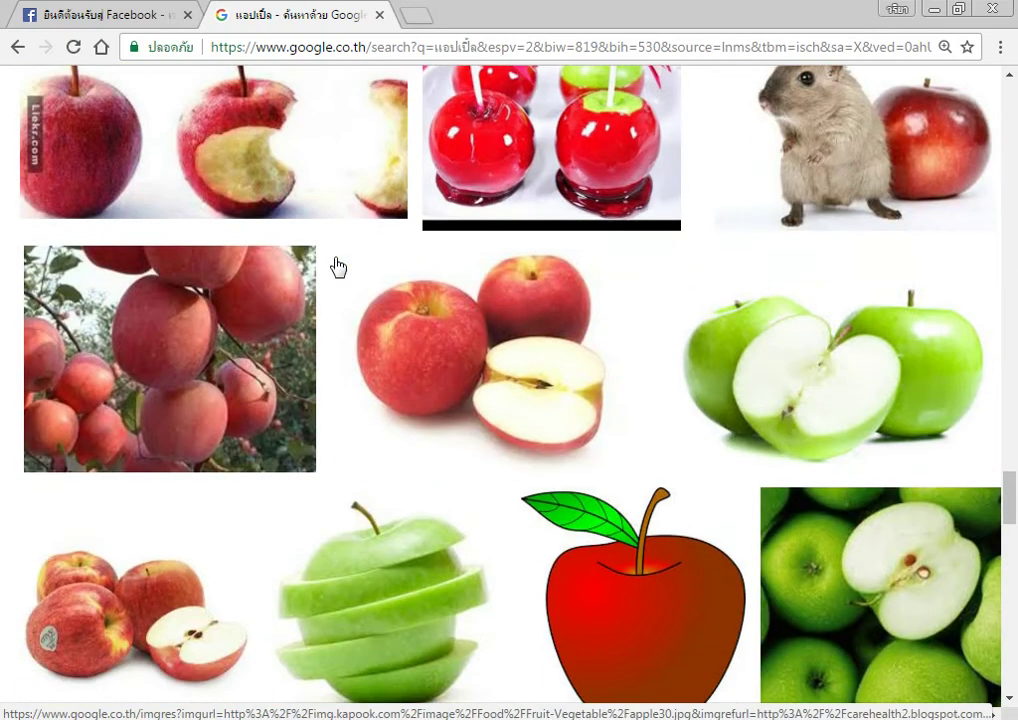
pyautogui.scroll(-1, 338, 266)
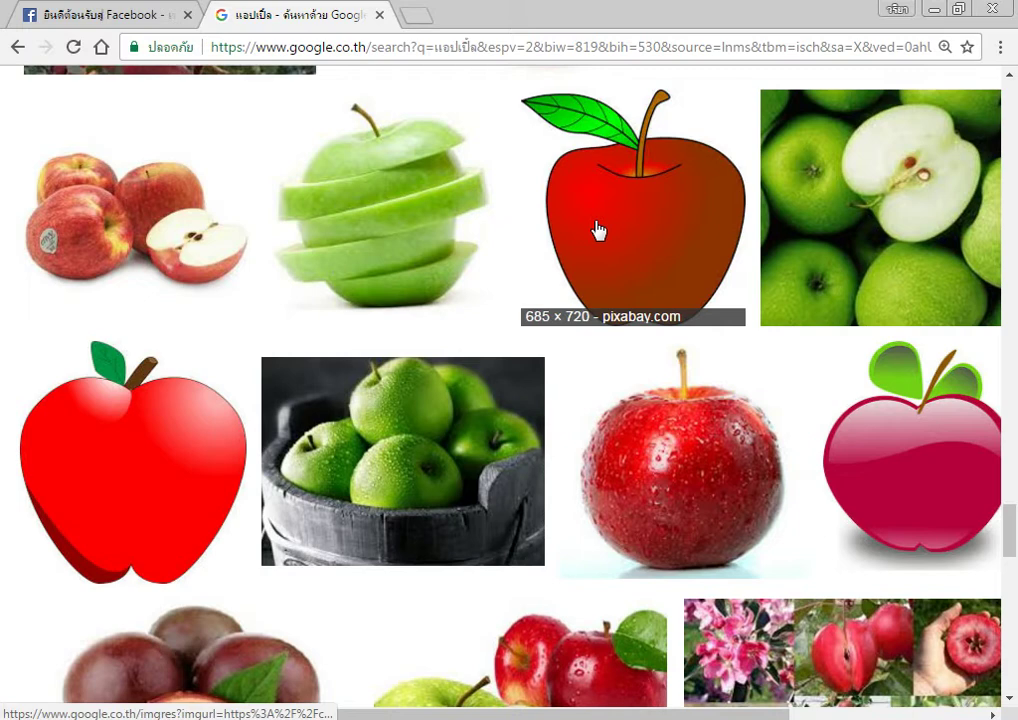
# - Save the bright red cartoon apple with the green leaf (673 × 720, pixabay.com) under the file name images1
pyautogui.rightClick(157, 470)
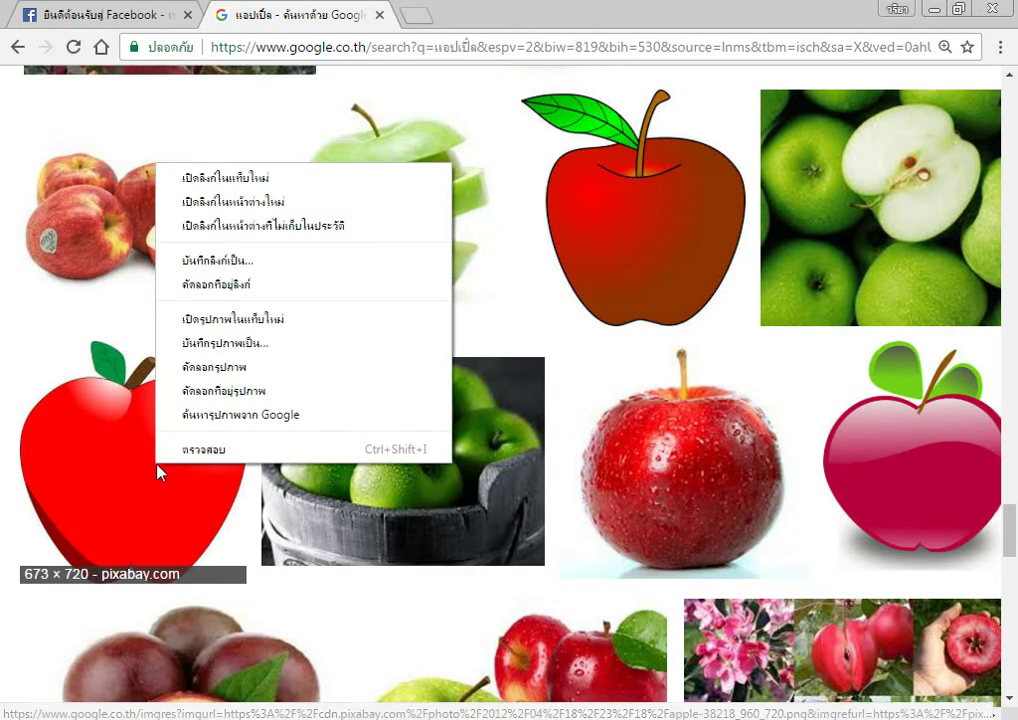
pyautogui.click(242, 348)
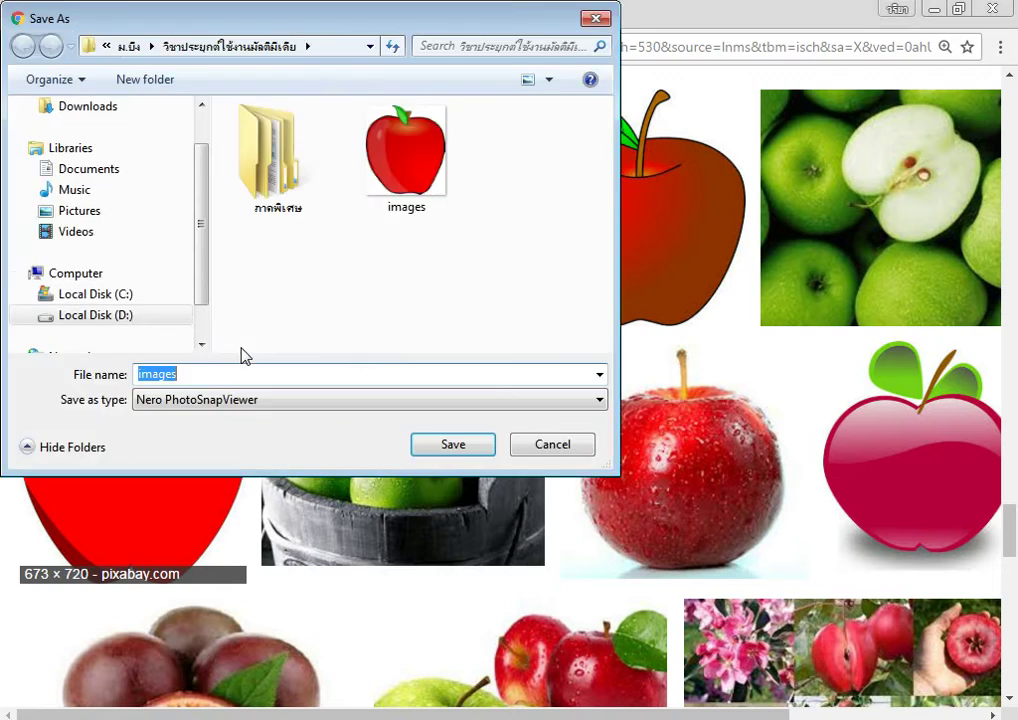
pyautogui.click(449, 450)
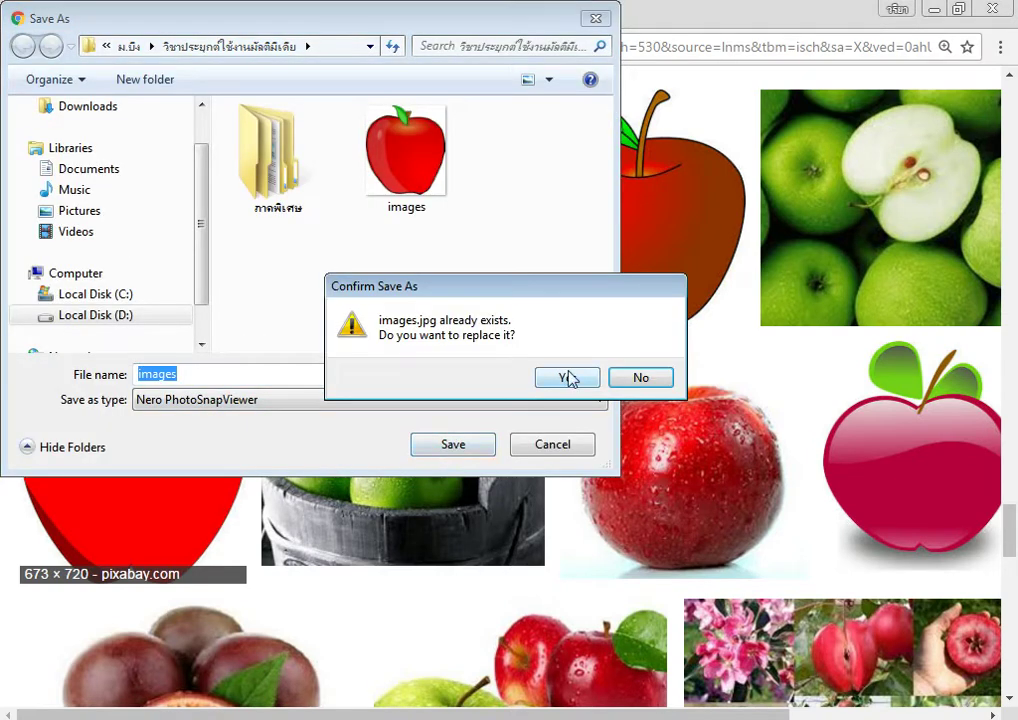
pyautogui.click(643, 380)
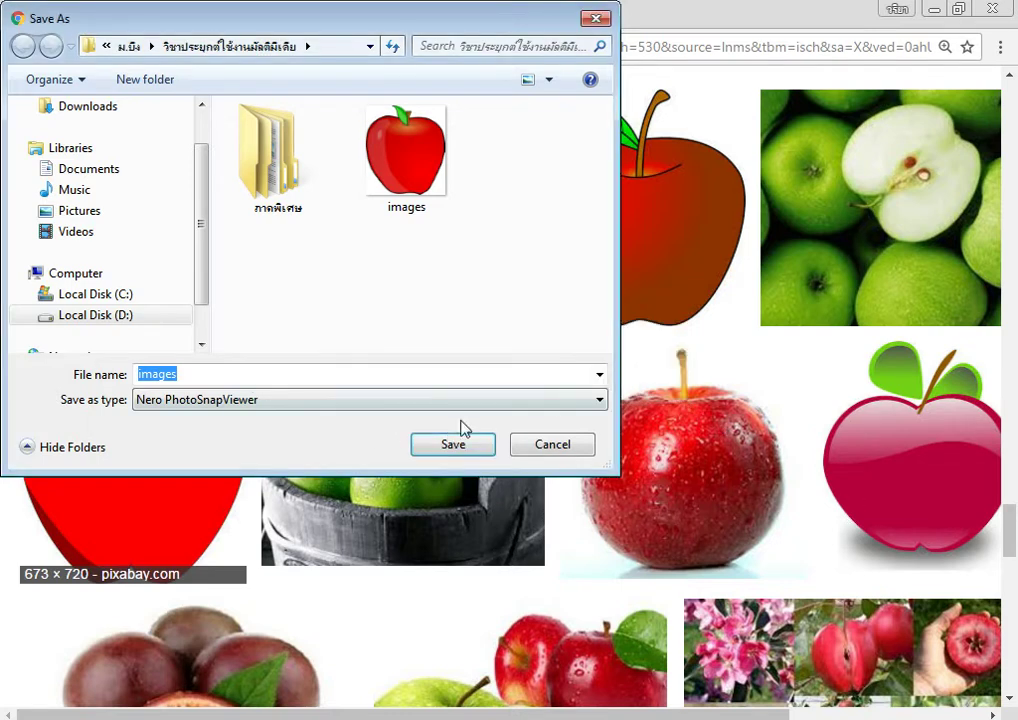
pyautogui.click(352, 399)
pyautogui.click(356, 396)
pyautogui.click(358, 378)
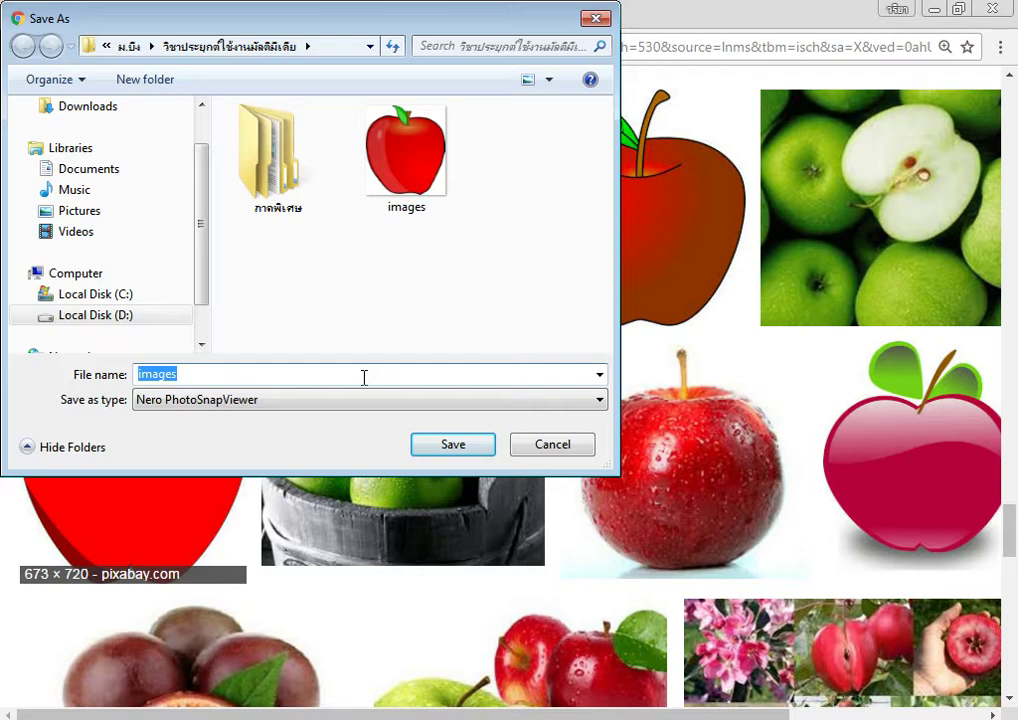
pyautogui.click(358, 378)
pyautogui.write('1')
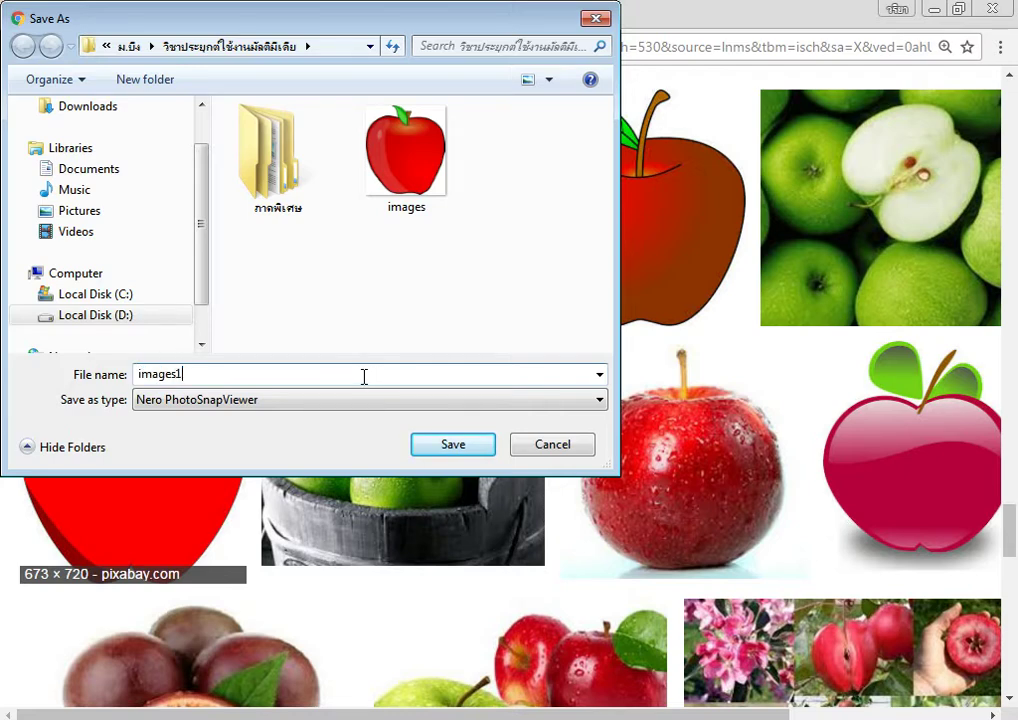
pyautogui.click(450, 448)
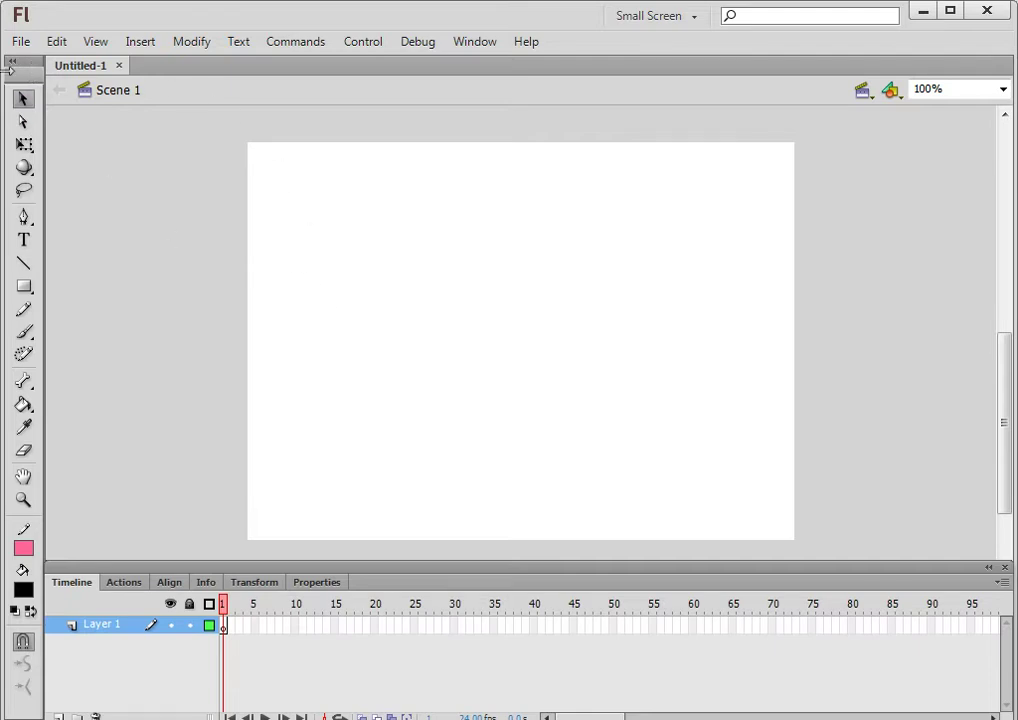
pyautogui.click(19, 43)
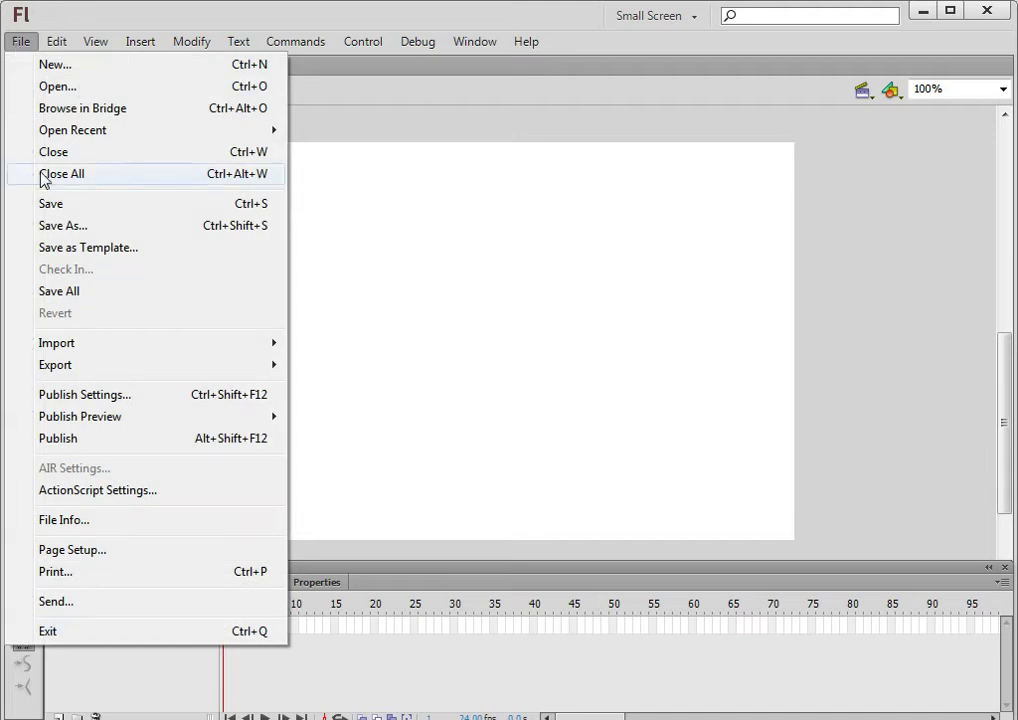
pyautogui.moveTo(75, 350)
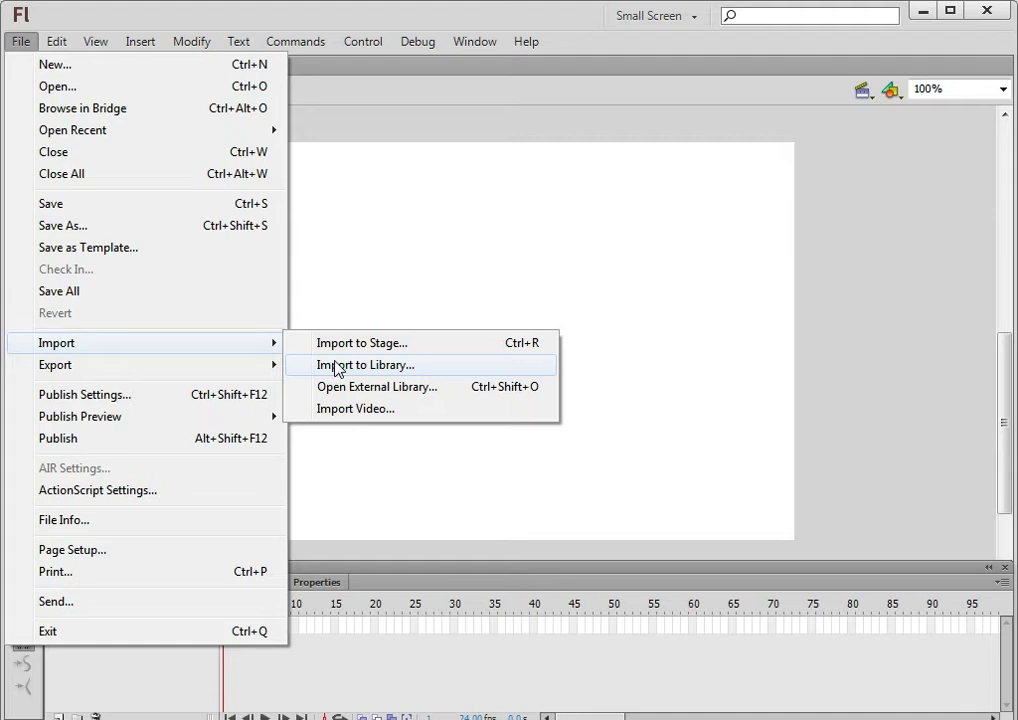
pyautogui.click(852, 254)
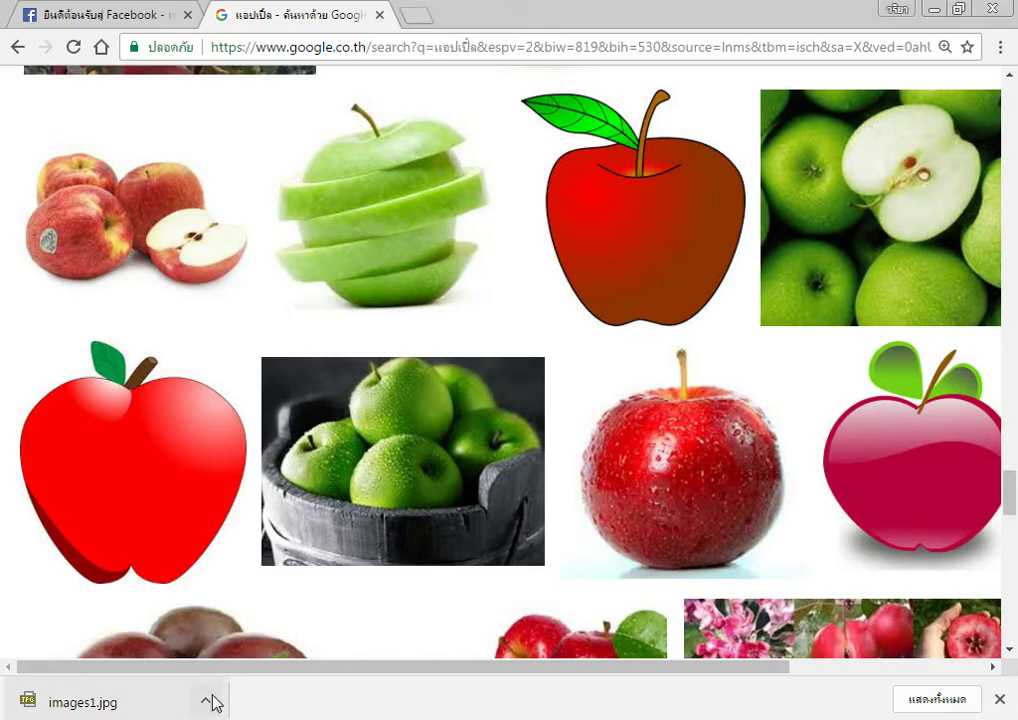
# - Show the downloaded images1.jpg in its folder and place it on the empty stage in Flash
pyautogui.click(206, 705)
pyautogui.click(245, 640)
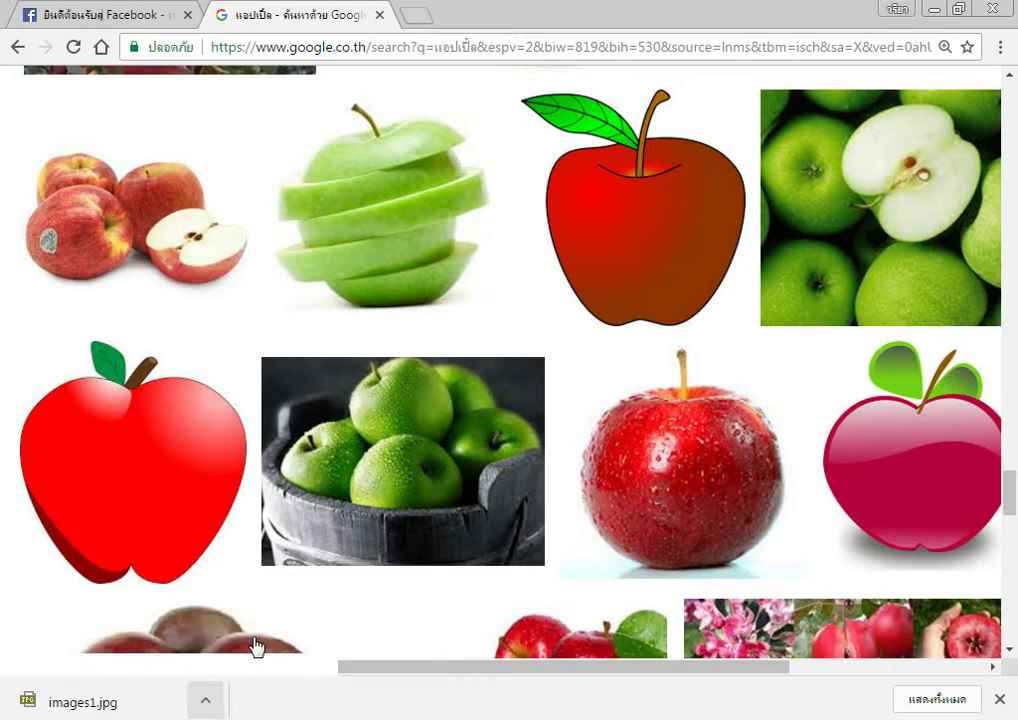
pyautogui.click(933, 9)
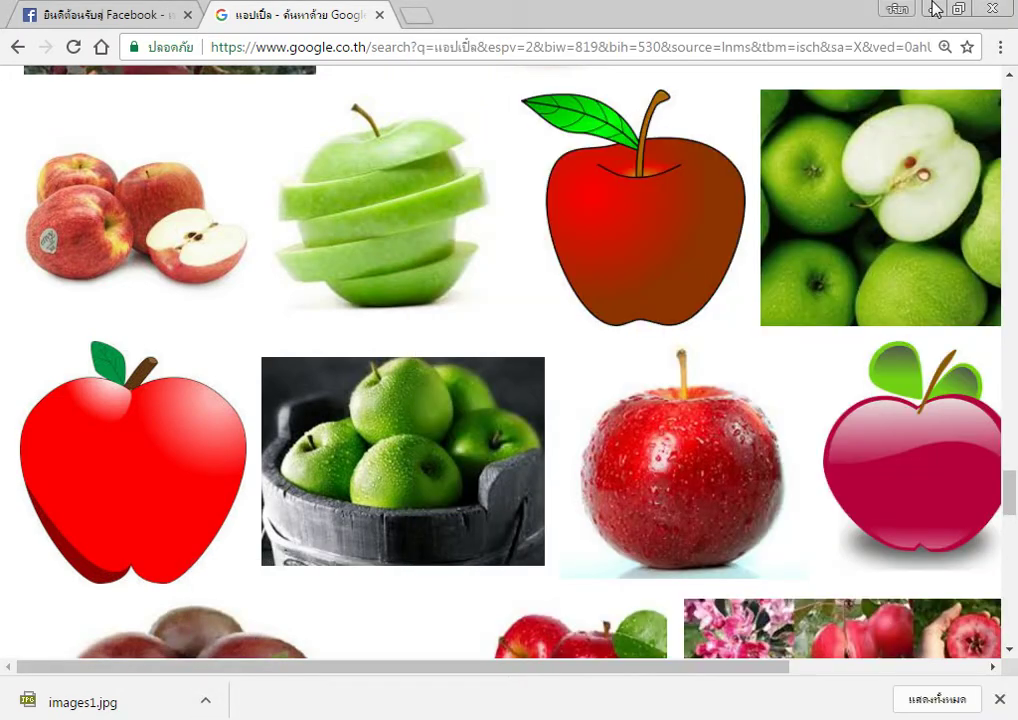
pyautogui.moveTo(782, 64); pyautogui.dragTo(925, 207)
pyautogui.moveTo(921, 466); pyautogui.dragTo(379, 427)
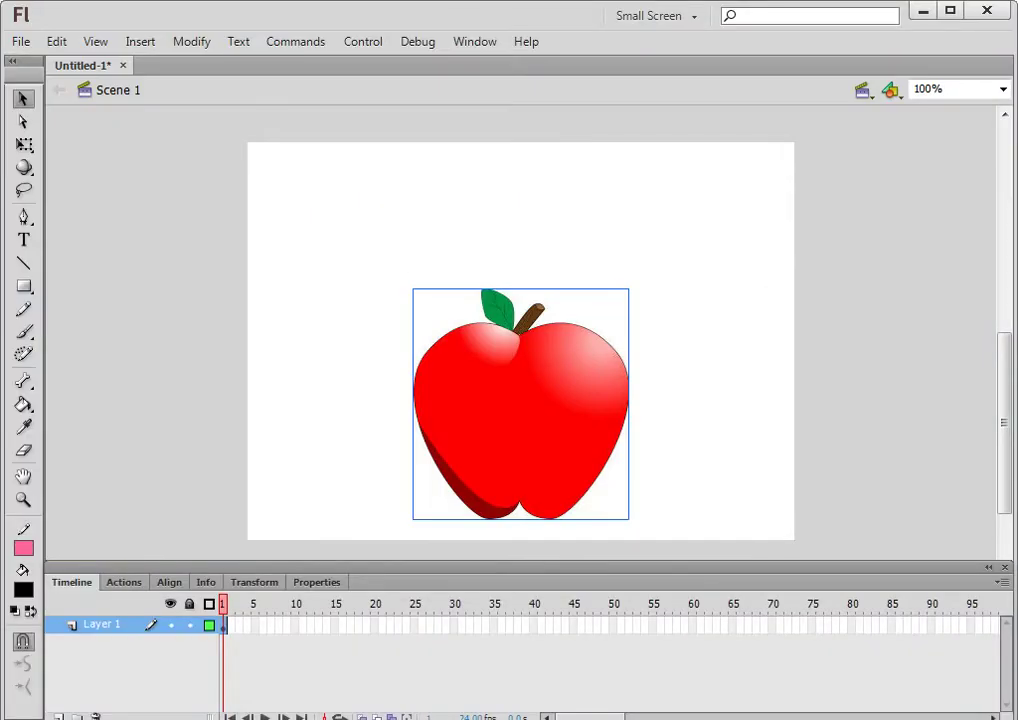
# - Move the apple picture up to the middle of the stage and enlarge it with Free Transform to nearly the stage's height
pyautogui.moveTo(572, 400); pyautogui.dragTo(567, 349)
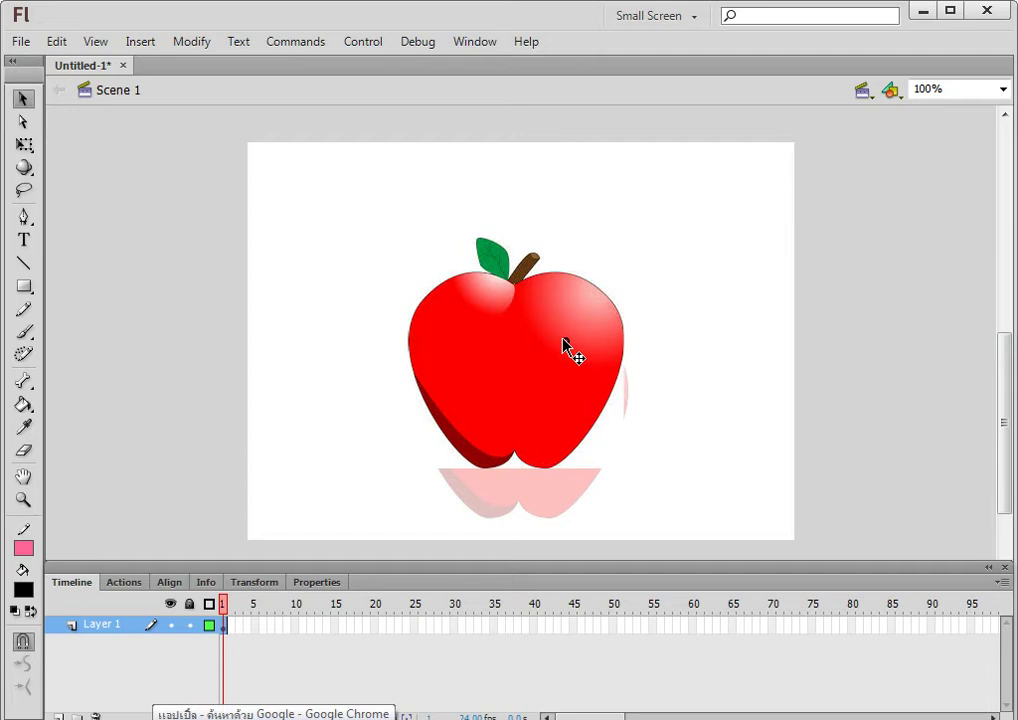
pyautogui.click(678, 434)
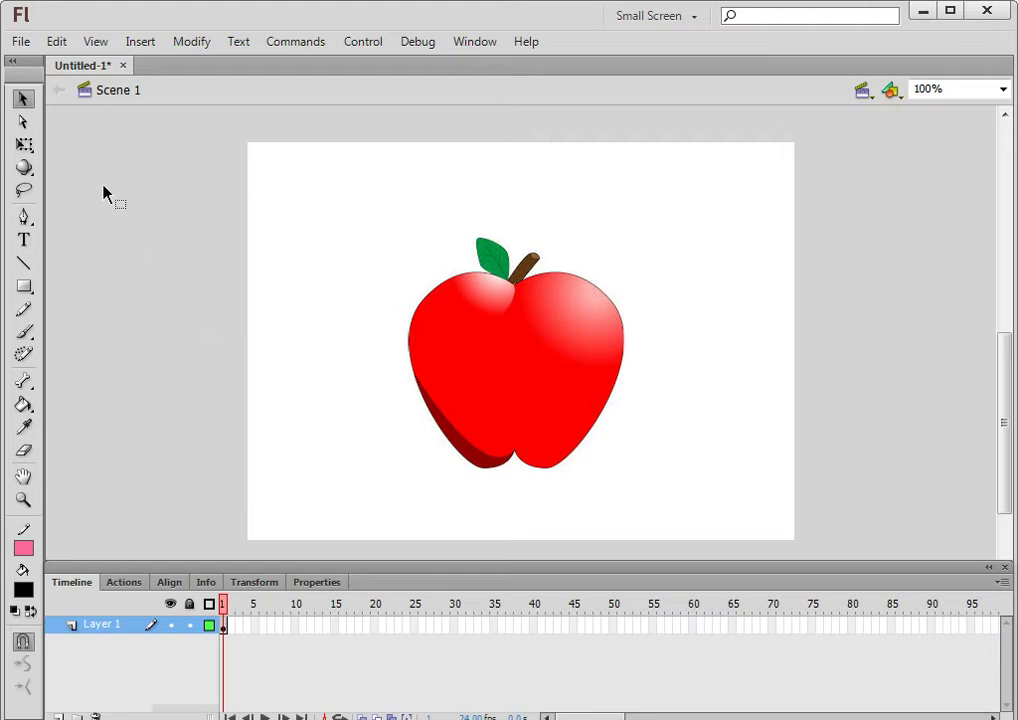
pyautogui.click(24, 147)
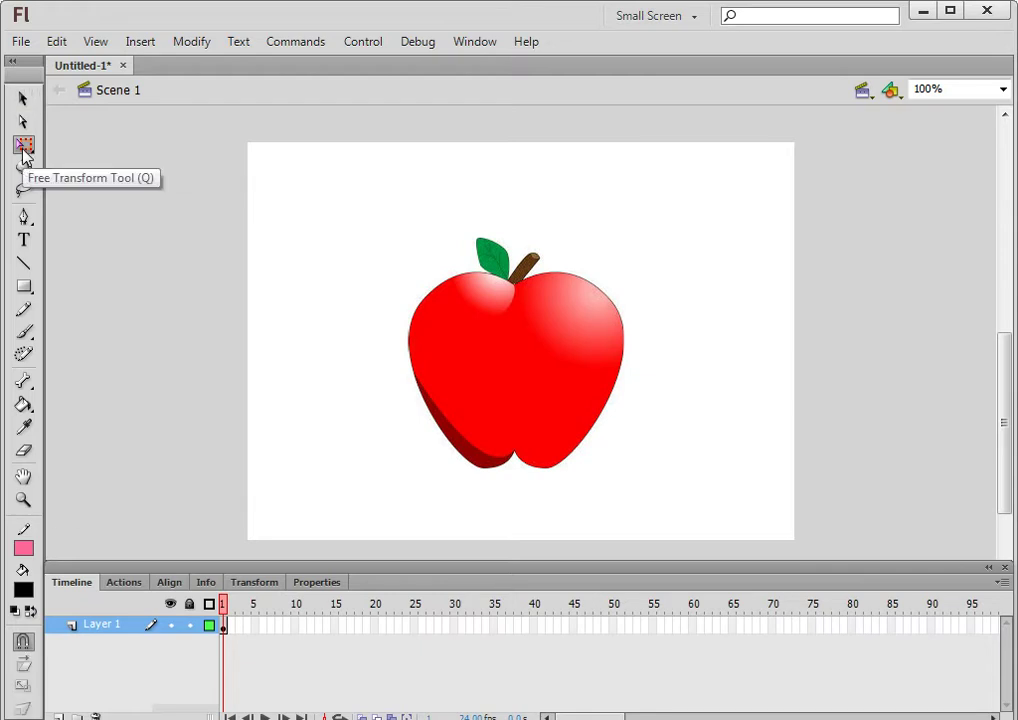
pyautogui.click(489, 388)
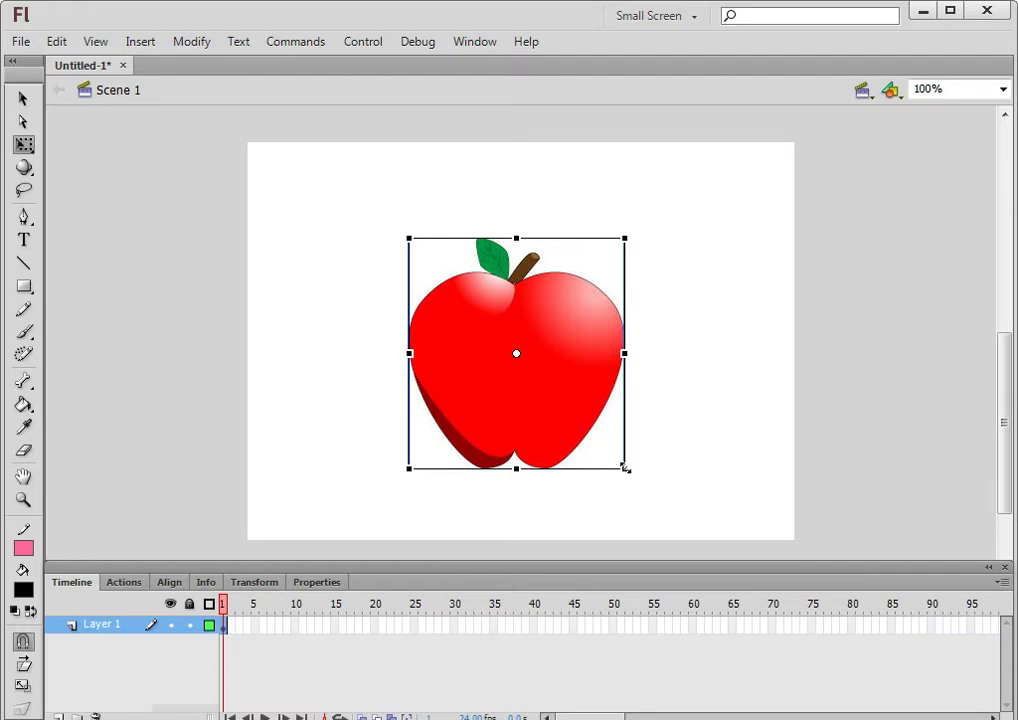
pyautogui.moveTo(624, 467); pyautogui.dragTo(674, 518)
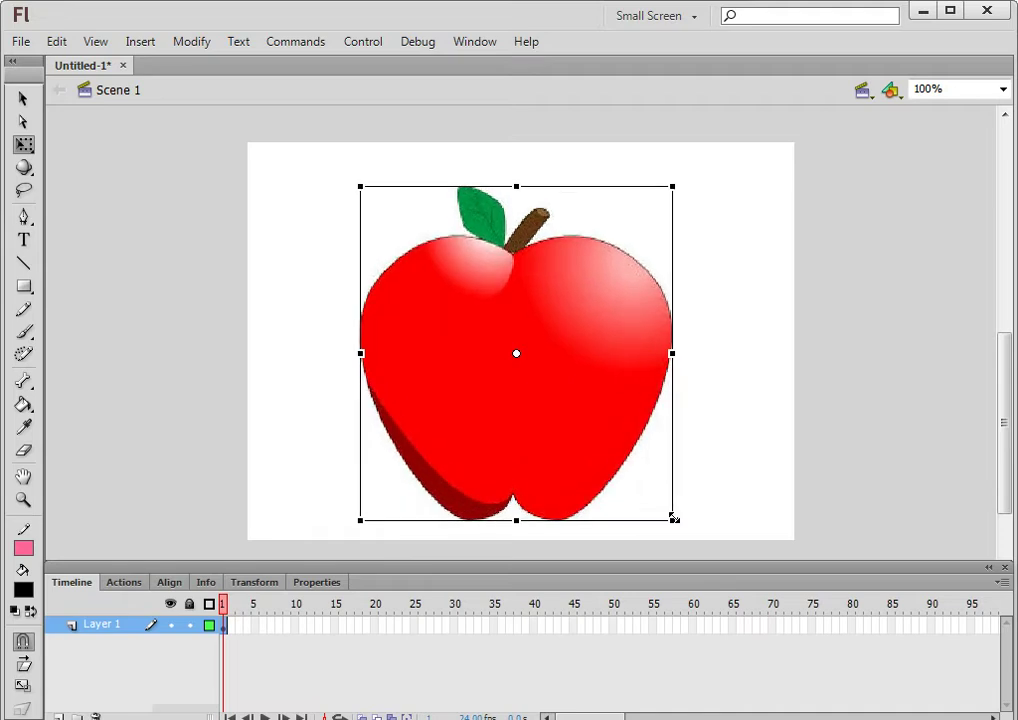
pyautogui.click(24, 100)
pyautogui.click(679, 443)
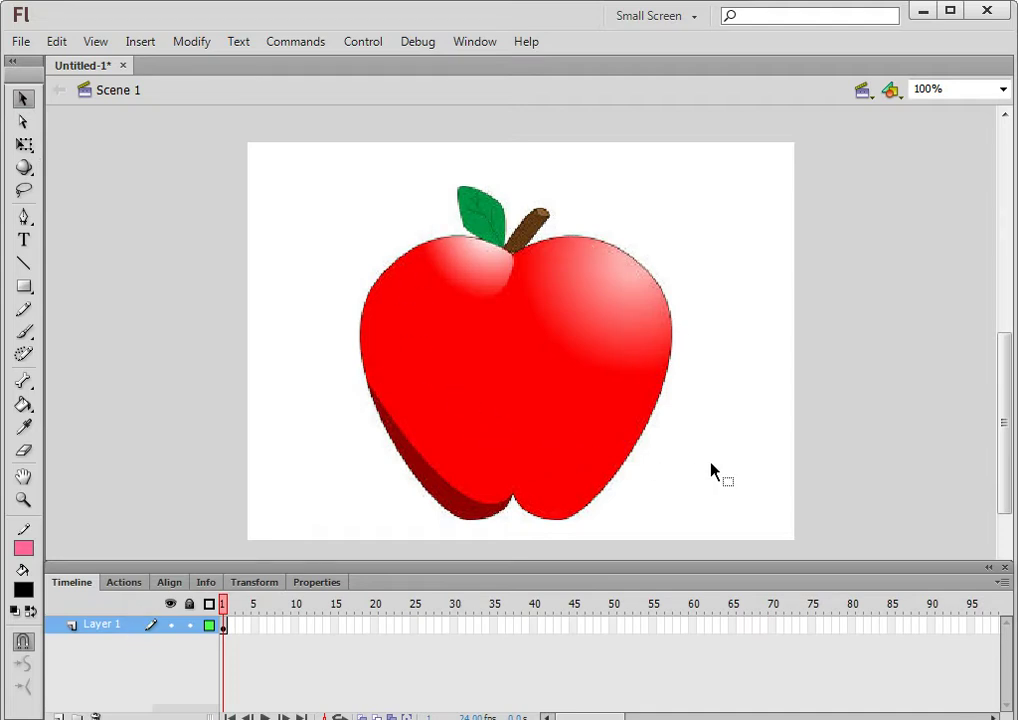
# - Rename Layer 1, which holds the apple picture, as ต้นฉบับ
pyautogui.doubleClick(112, 628)
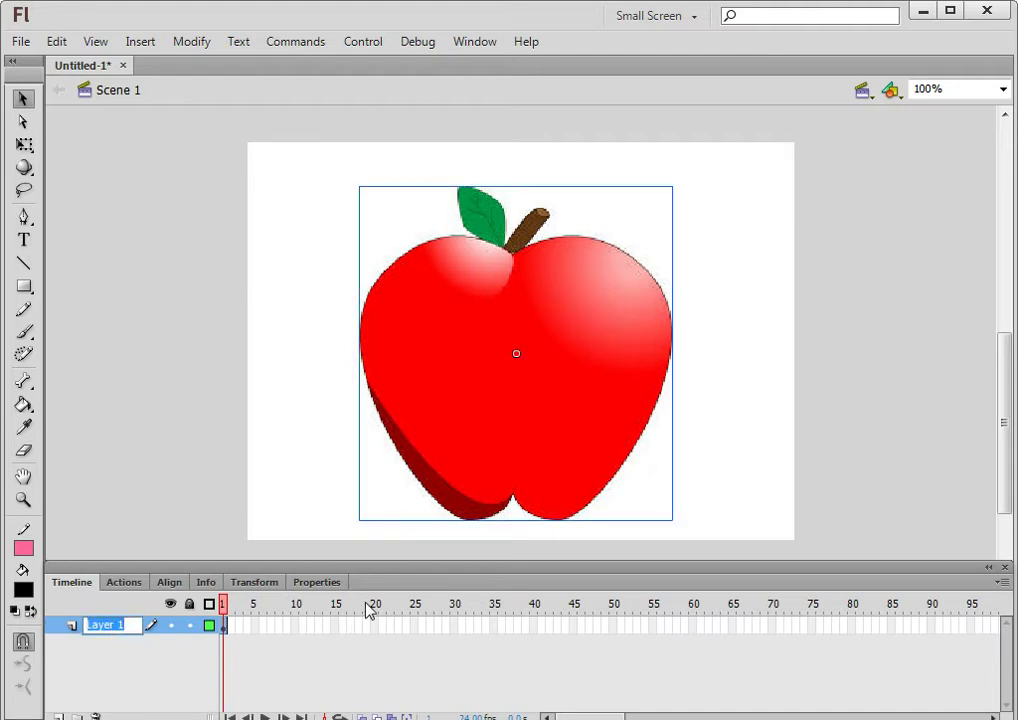
pyautogui.write('Ste')
pyautogui.press('BackSpace')
pyautogui.press('BackSpace')
pyautogui.press('BackSpace')
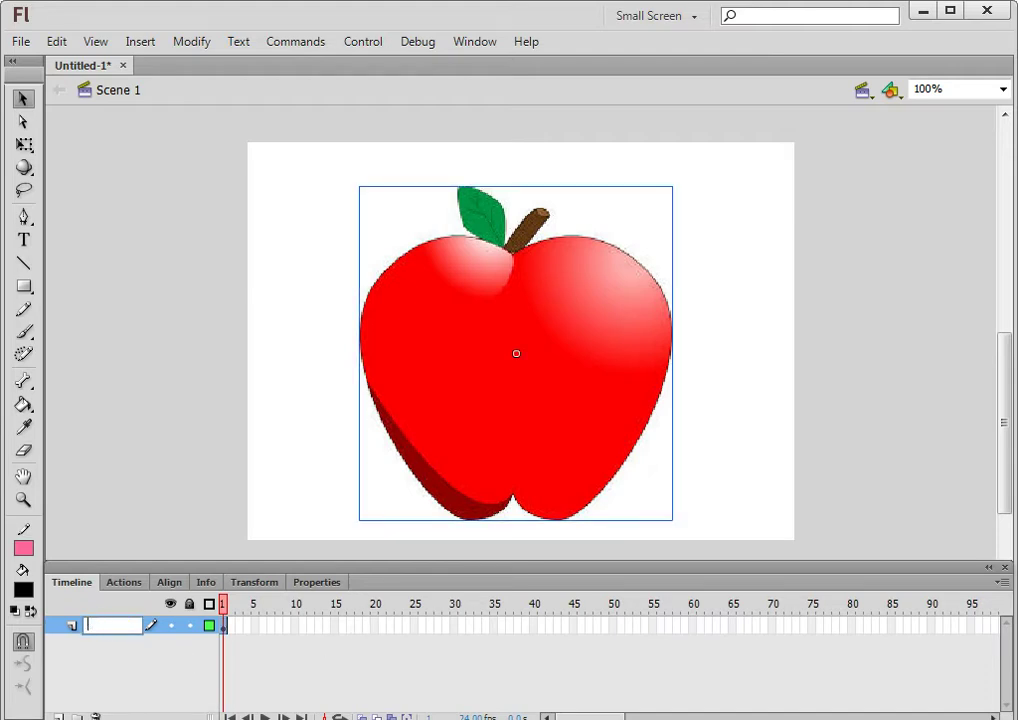
pyautogui.write('ต้นฉบับ')
pyautogui.click(166, 661)
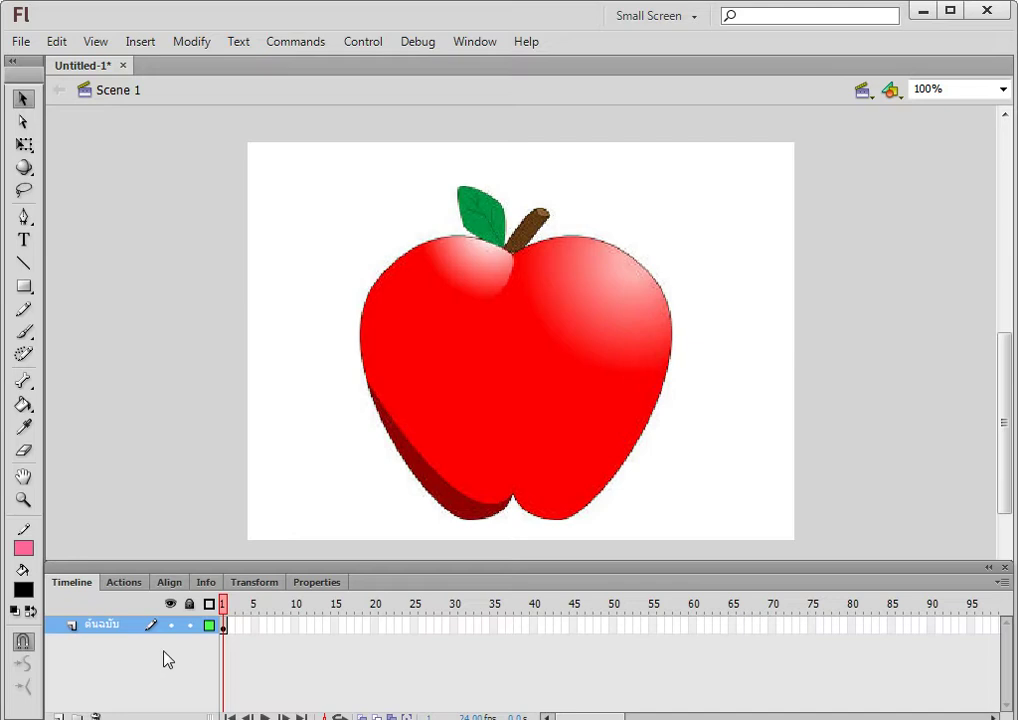
# - Lock the ต้นฉบับ layer and add a new layer above it
pyautogui.click(192, 629)
pyautogui.click(59, 716)
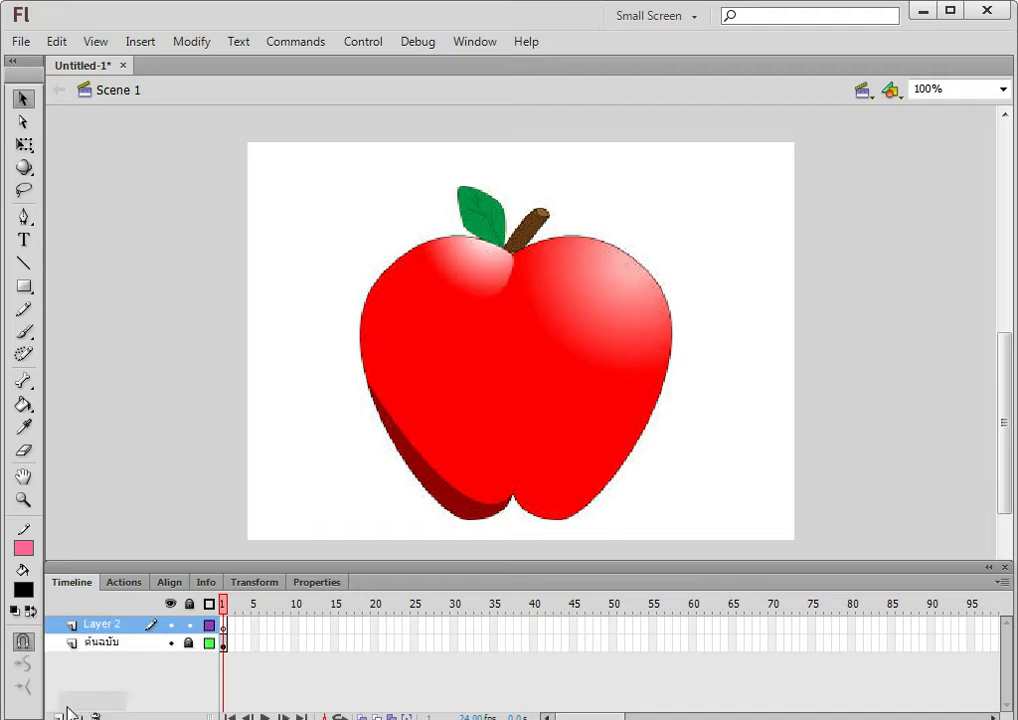
# - Rename Layer 2, above the ต้นฉบับ layer, as แอปเปิ้ล
pyautogui.doubleClick(105, 624)
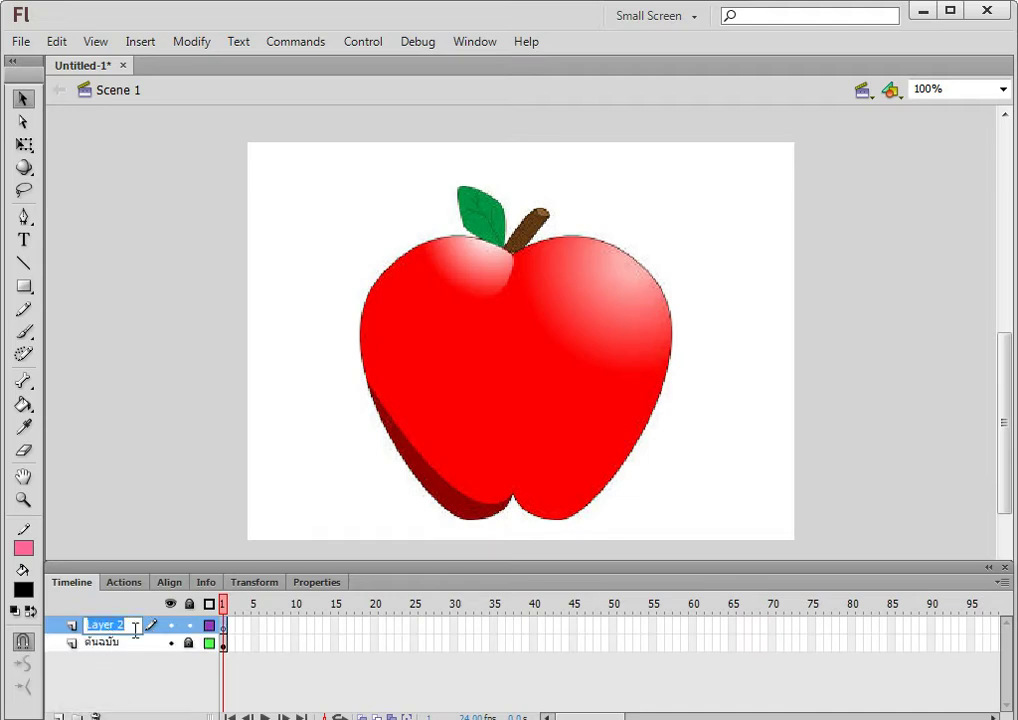
pyautogui.write('แอปเปิ้ล')
pyautogui.click(195, 497)
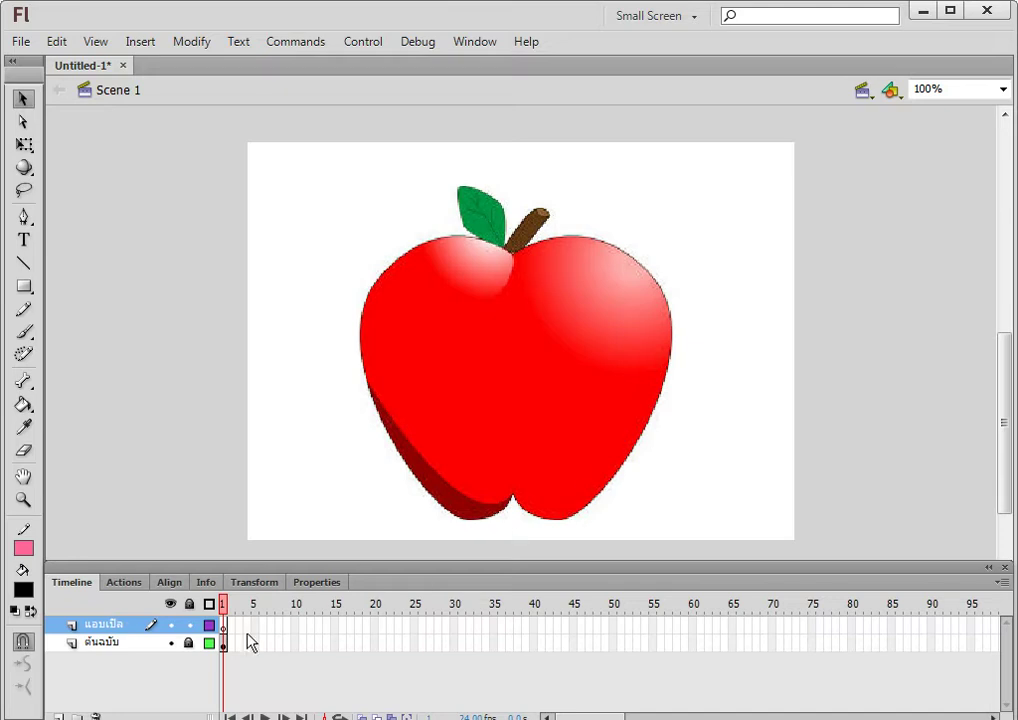
# - Try to draw a line on the locked ต้นฉบับ layer and agree to unlock and show it
pyautogui.click(152, 646)
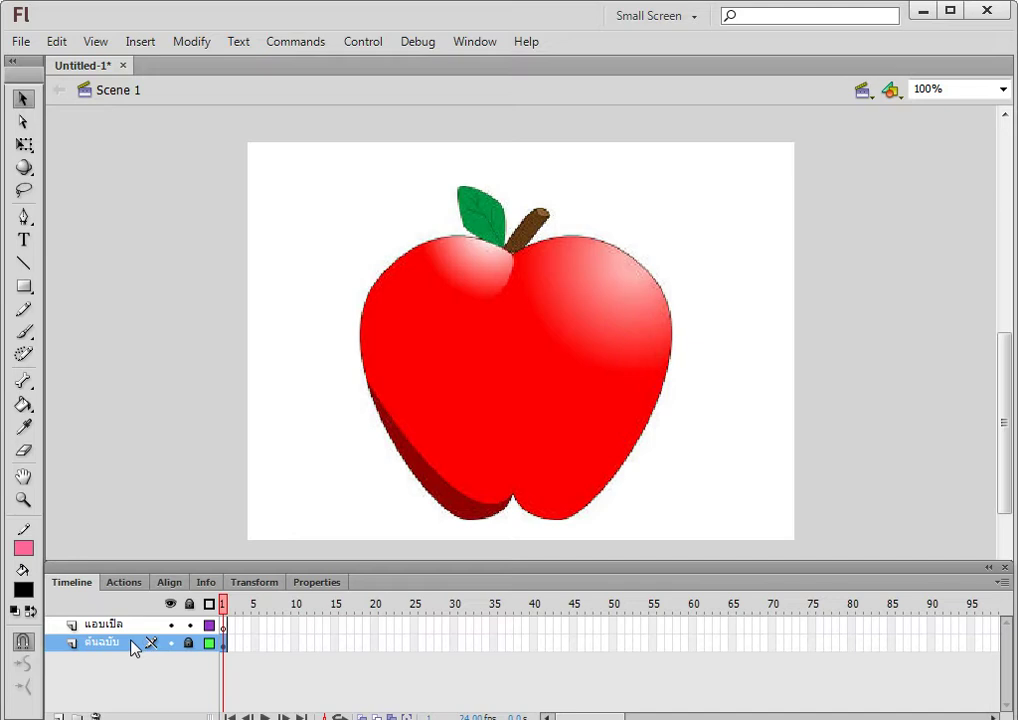
pyautogui.click(23, 263)
pyautogui.click(441, 254)
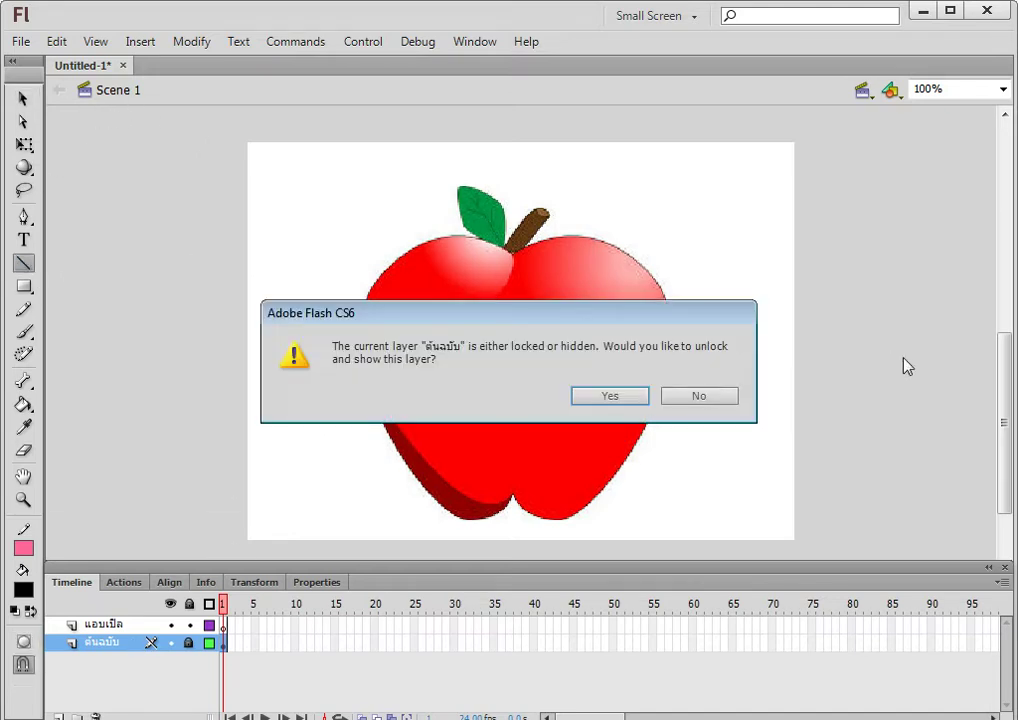
pyautogui.click(610, 396)
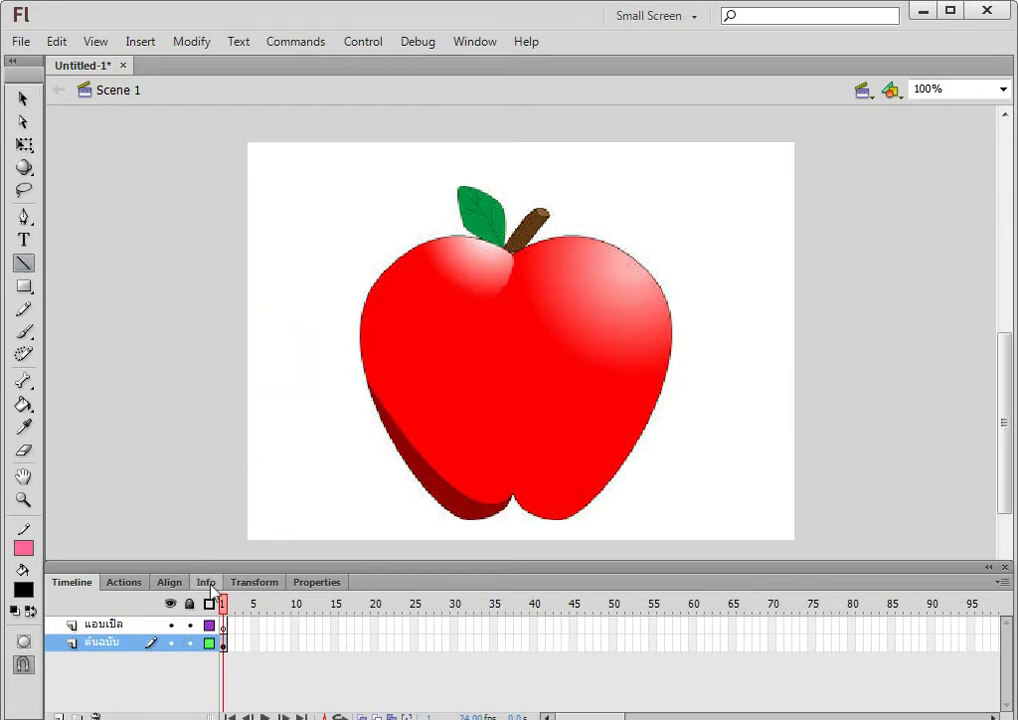
# - Trace the apple's body on the แอปเปิ้ล layer with a closed outline of connected straight lines, leaving out the leaf and stem
pyautogui.click(139, 624)
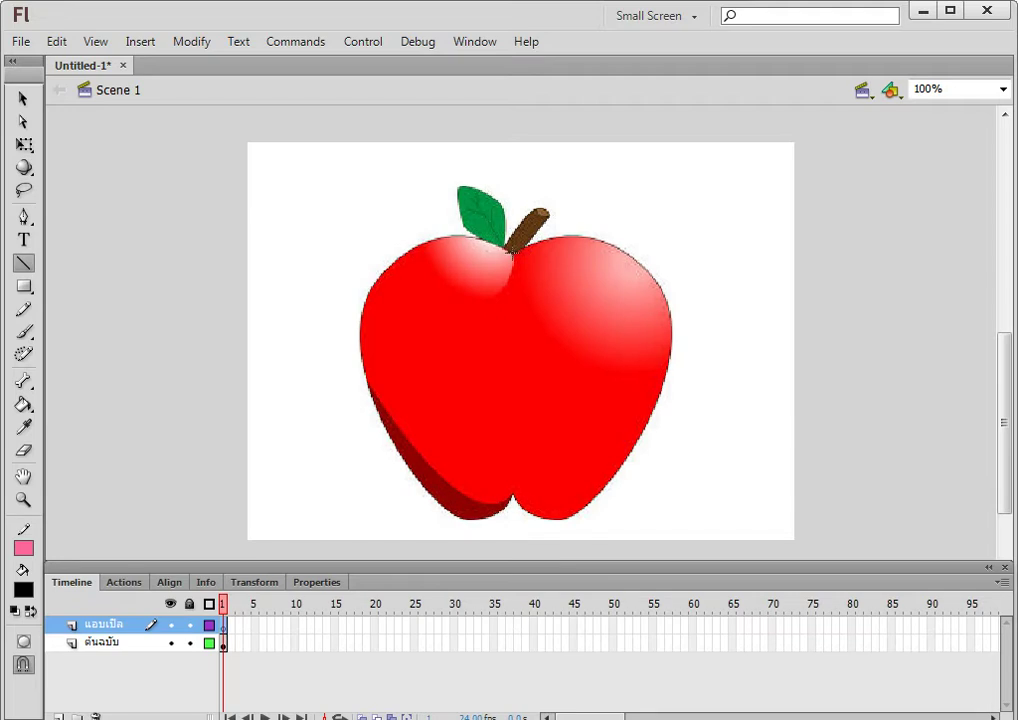
pyautogui.moveTo(510, 252); pyautogui.dragTo(360, 308)
pyautogui.moveTo(360, 308); pyautogui.dragTo(646, 420)
pyautogui.moveTo(646, 420); pyautogui.dragTo(515, 252)
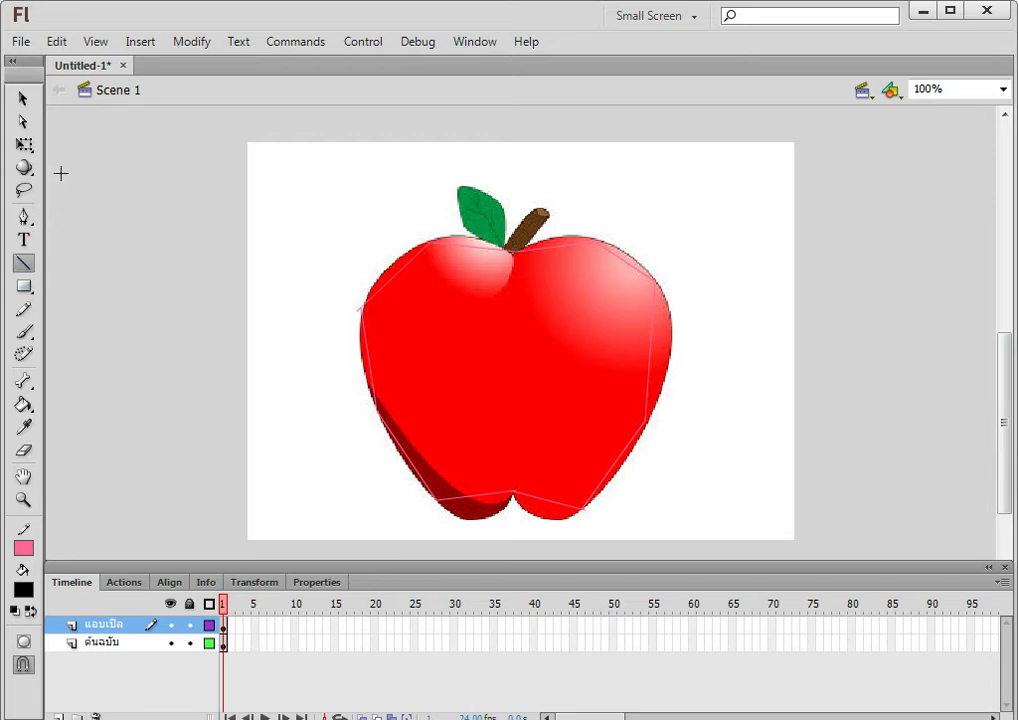
# - Bend the traced outline's upper-left and left-side lines to the apple's curve with the Selection tool and reposition their shared corner
pyautogui.click(25, 101)
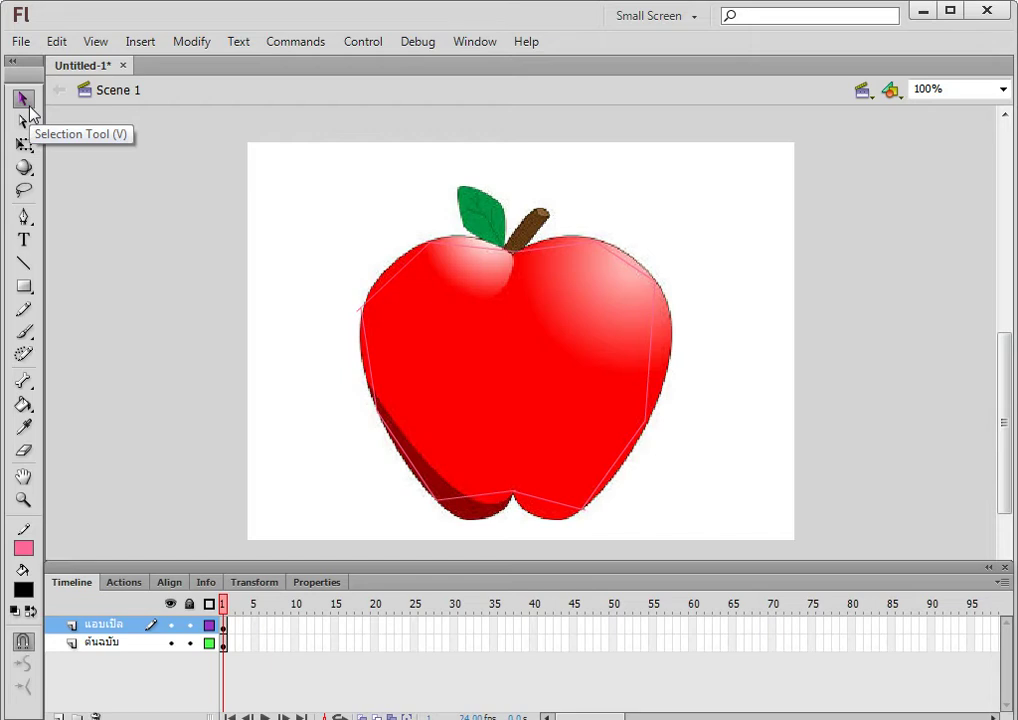
pyautogui.click(464, 246)
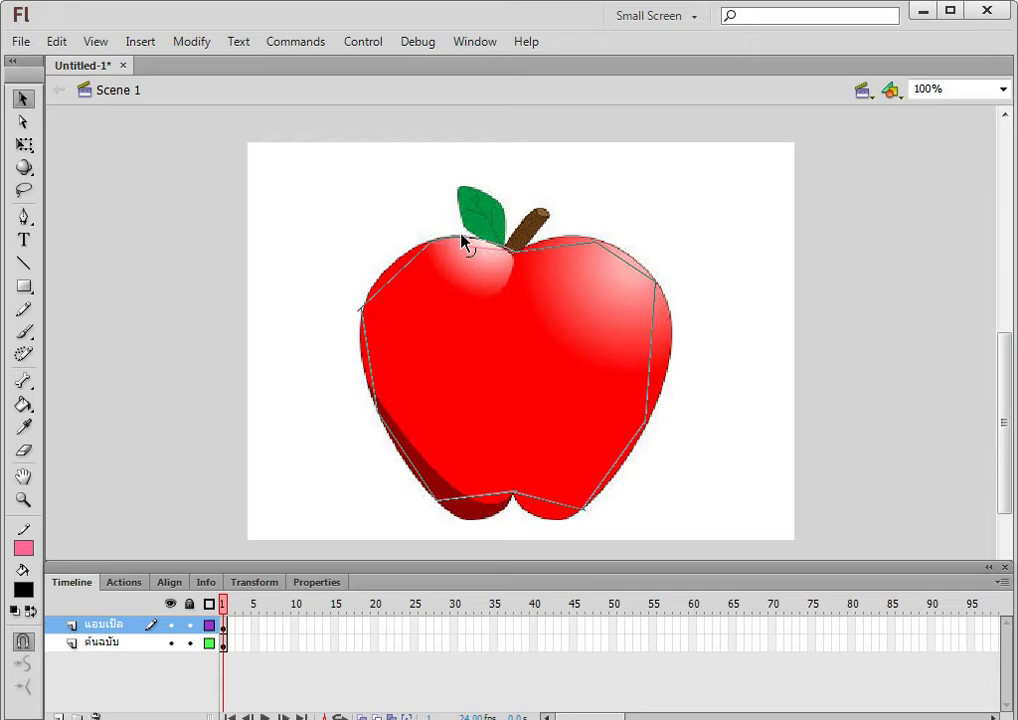
pyautogui.doubleClick(462, 240)
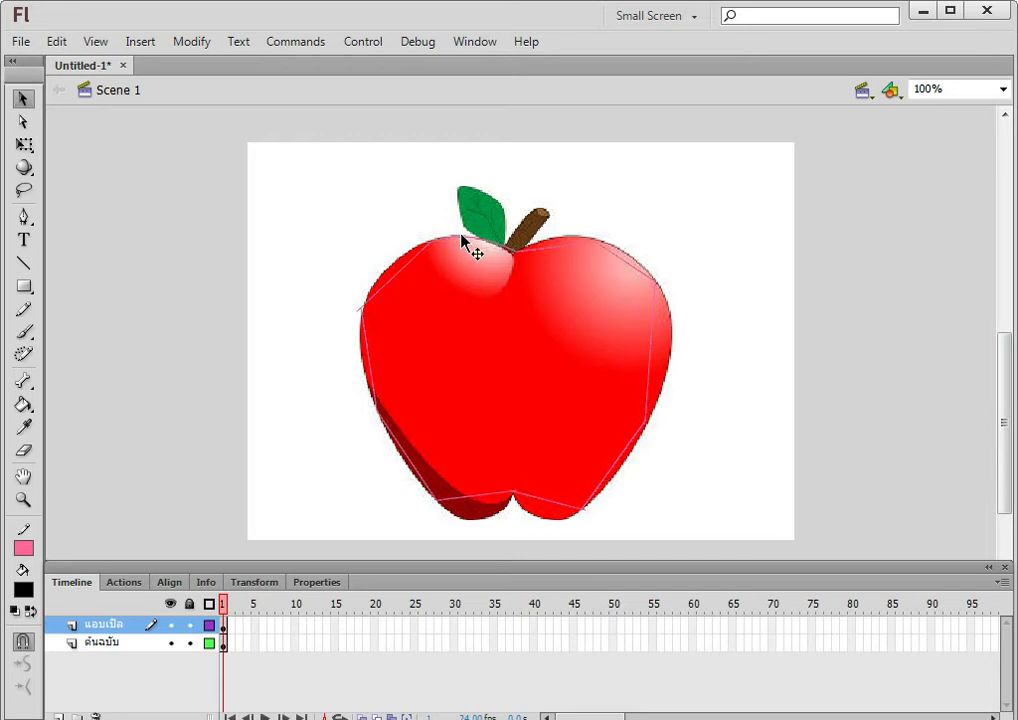
pyautogui.click(401, 269)
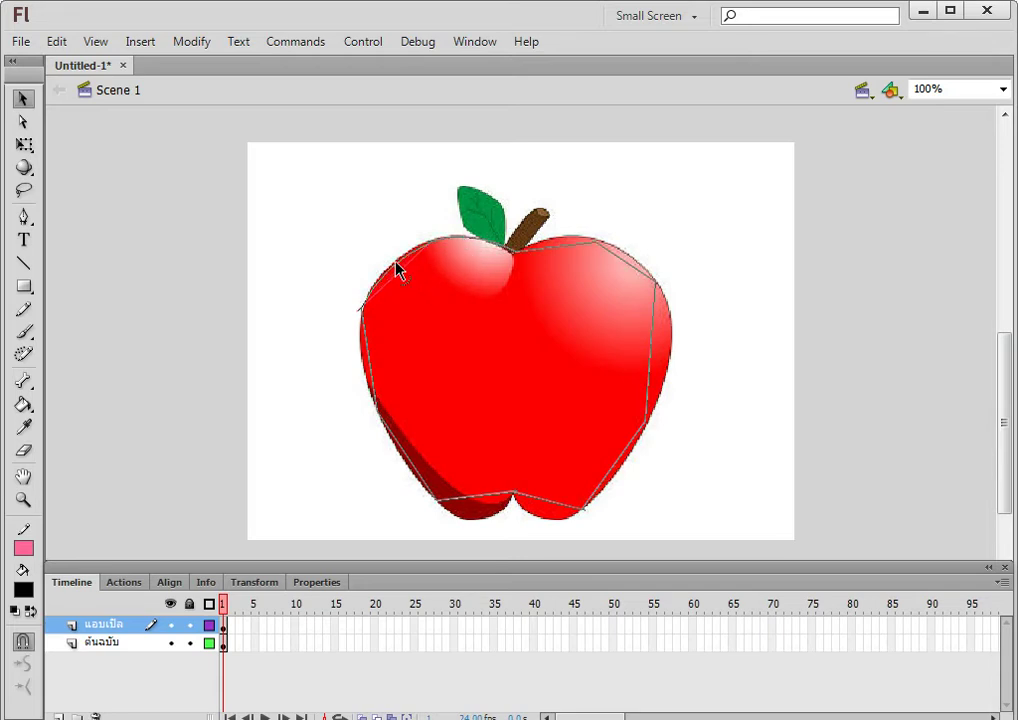
pyautogui.doubleClick(380, 292)
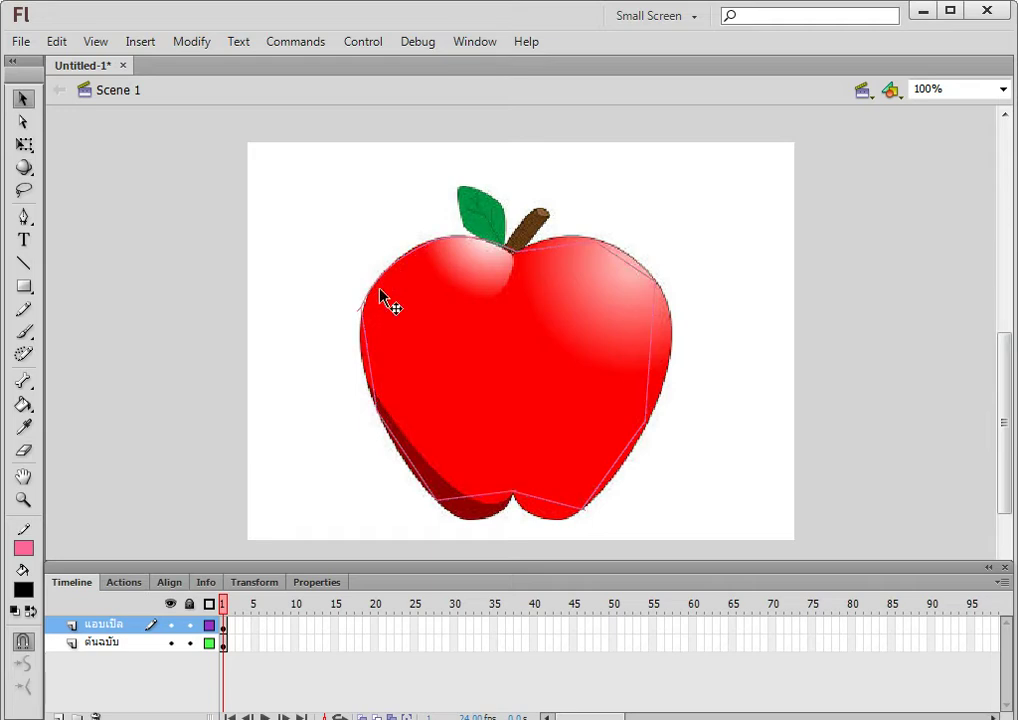
pyautogui.click(364, 367)
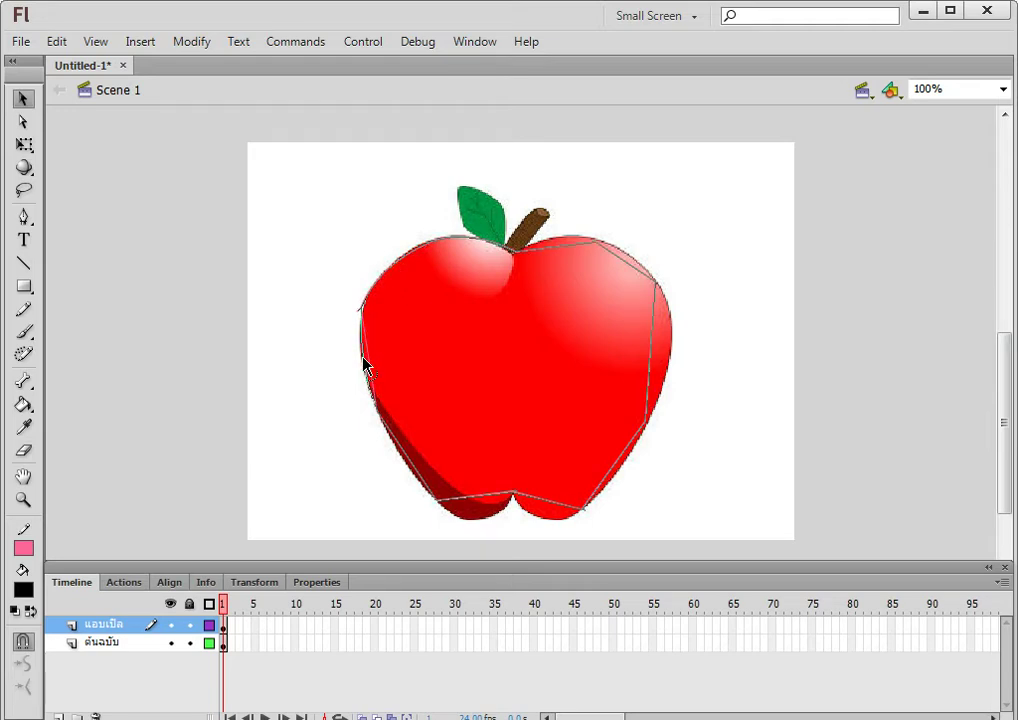
pyautogui.doubleClick(369, 327)
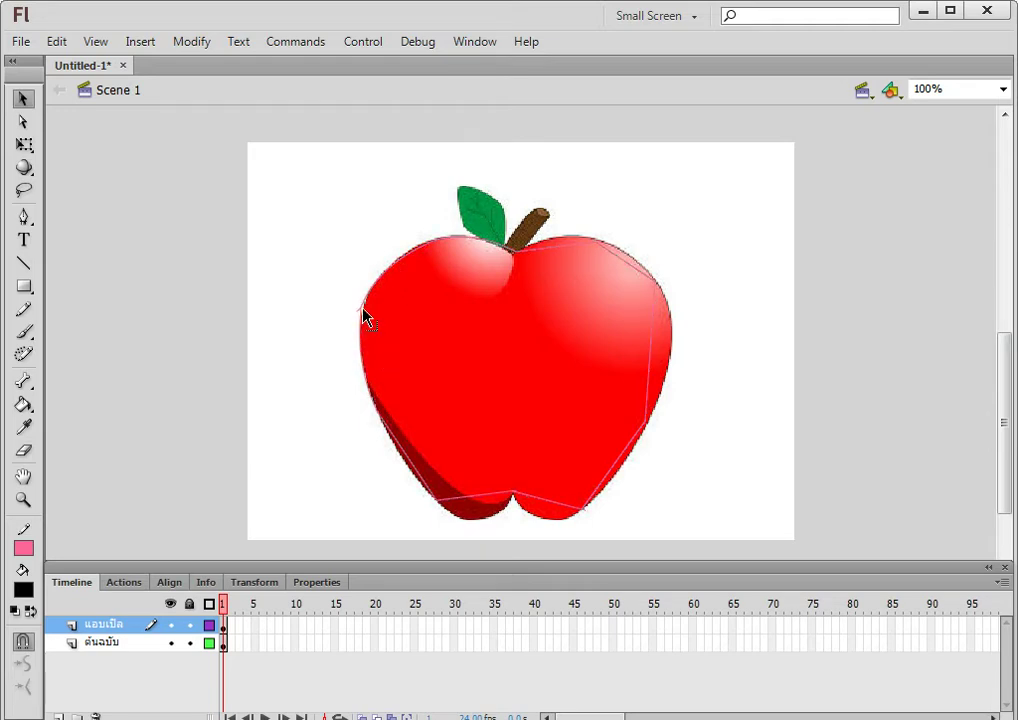
pyautogui.click(364, 316)
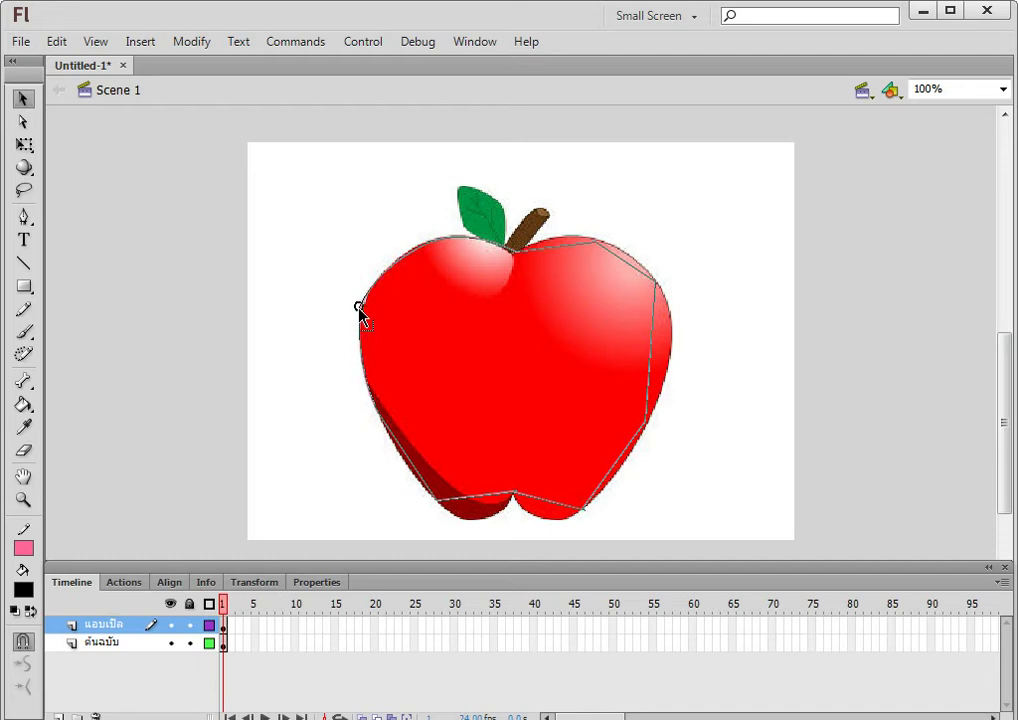
pyautogui.click(360, 312)
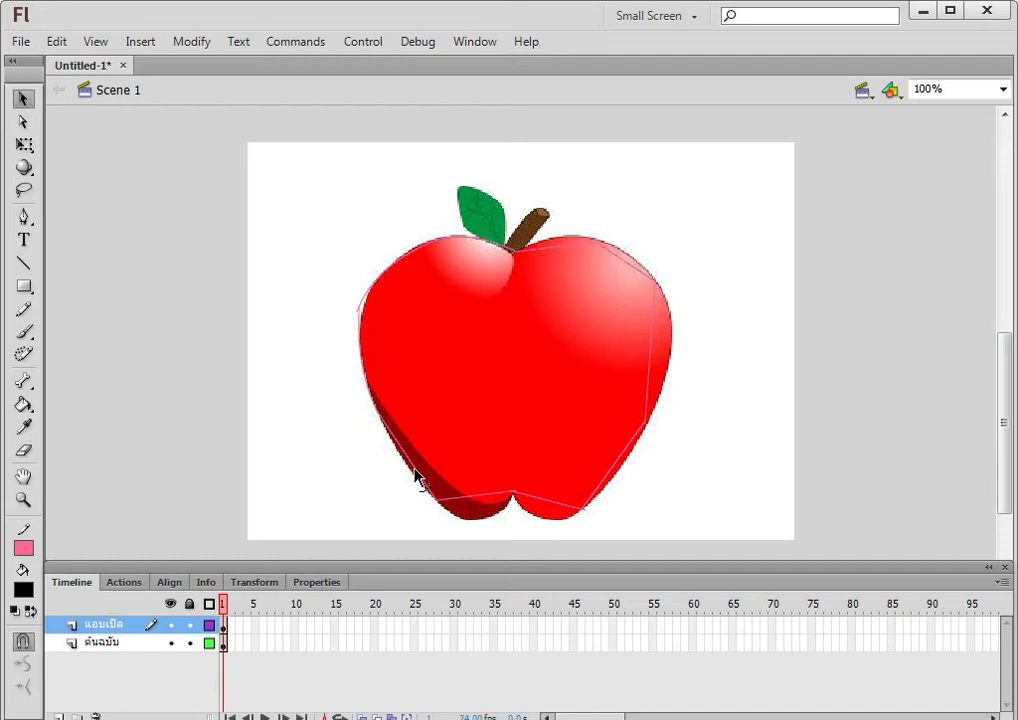
# - Bend the remaining bottom and right-side lines to the apple's edge and readjust the outline's left corner
pyautogui.click(478, 510)
pyautogui.moveTo(477, 516); pyautogui.dragTo(532, 527)
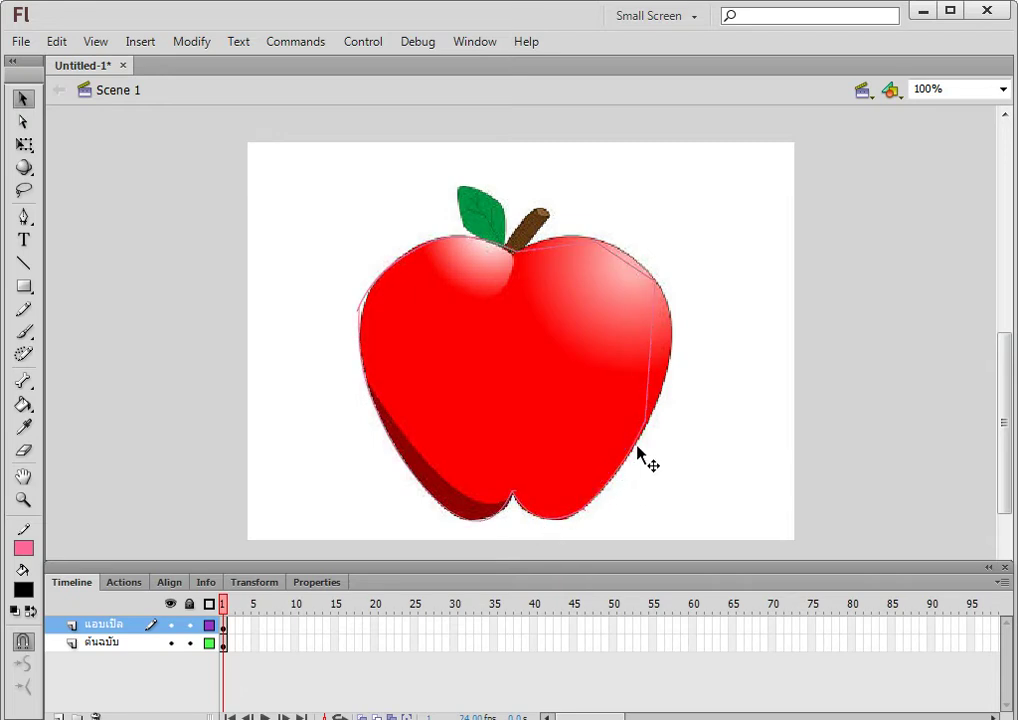
pyautogui.moveTo(652, 380); pyautogui.dragTo(671, 362)
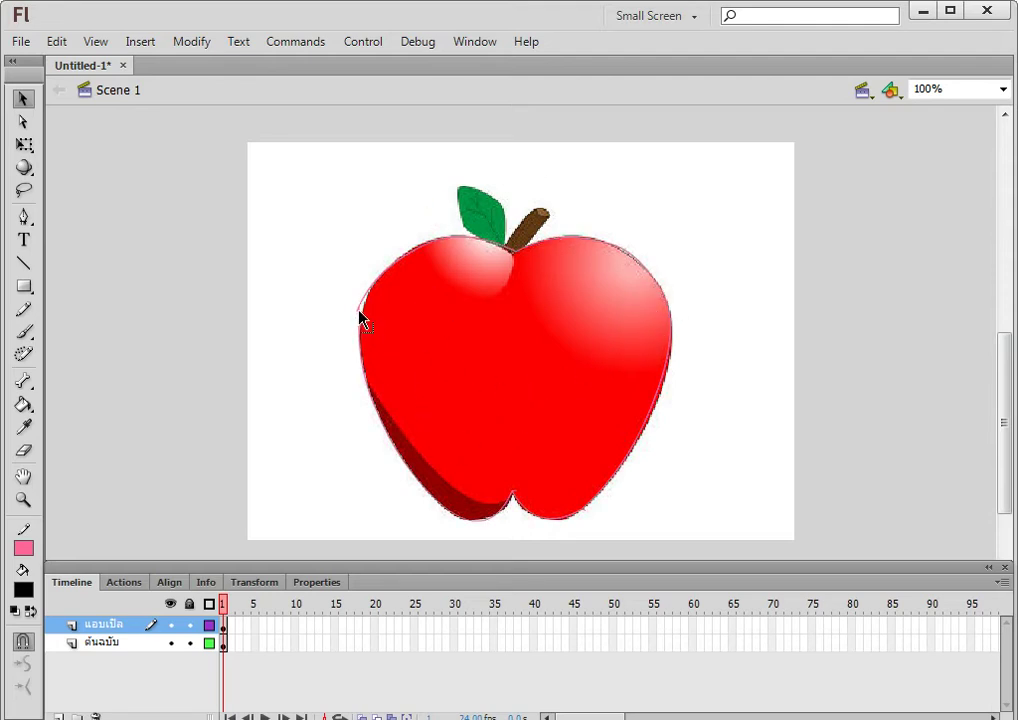
pyautogui.moveTo(361, 313); pyautogui.dragTo(363, 311)
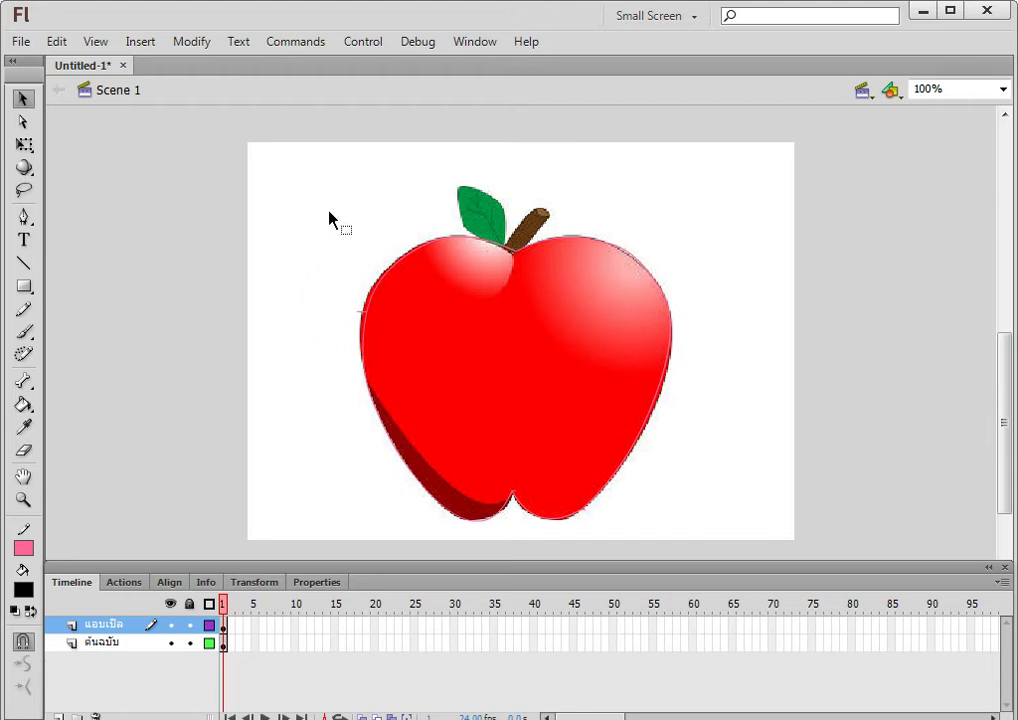
# - Select the whole traced outline and change its stroke color from pink to dark red
pyautogui.moveTo(278, 166); pyautogui.dragTo(772, 546)
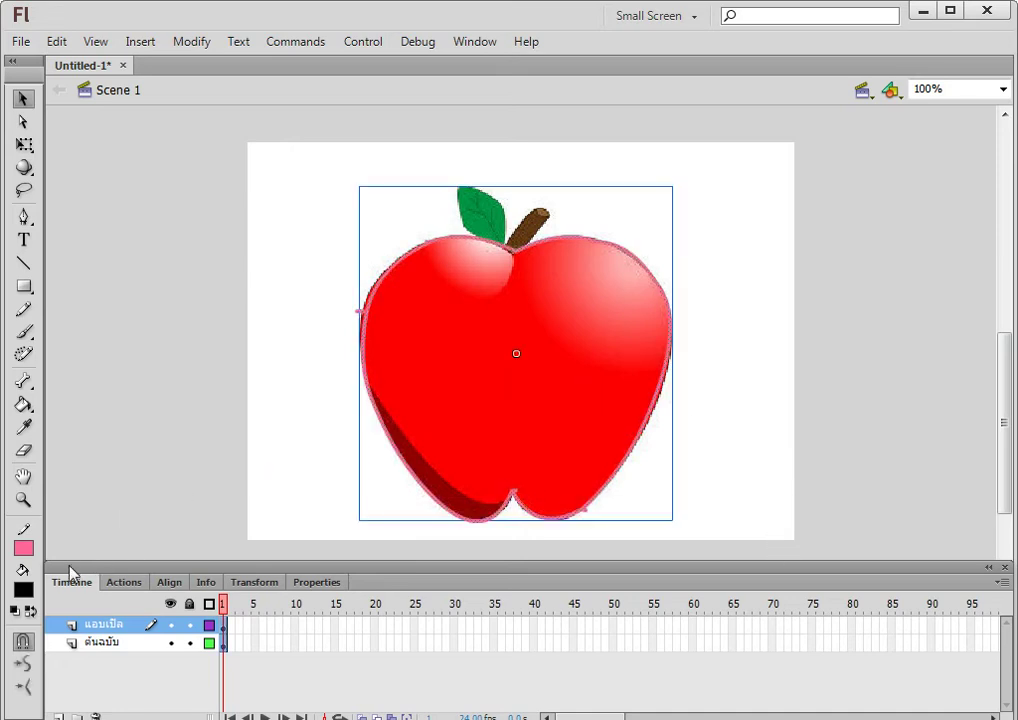
pyautogui.click(24, 549)
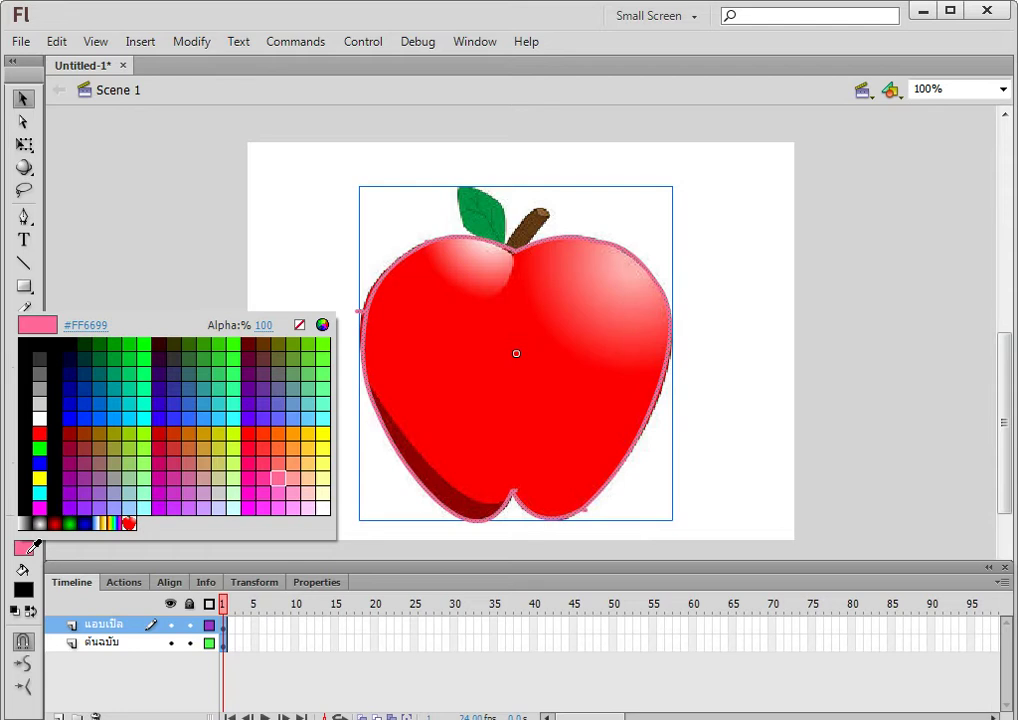
pyautogui.click(72, 419)
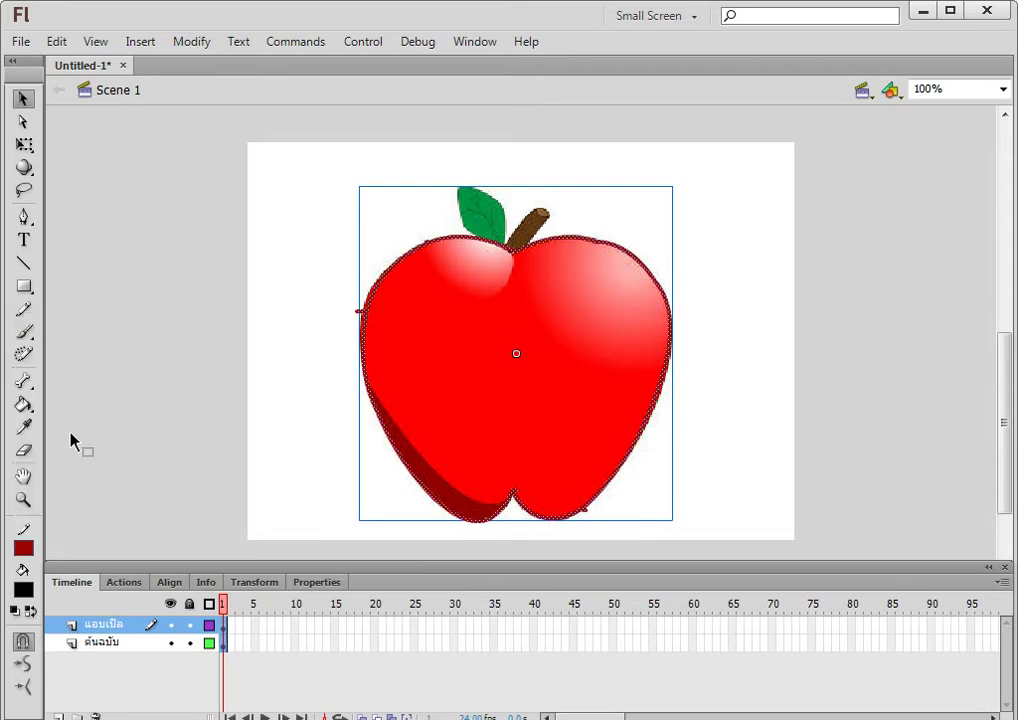
pyautogui.click(116, 322)
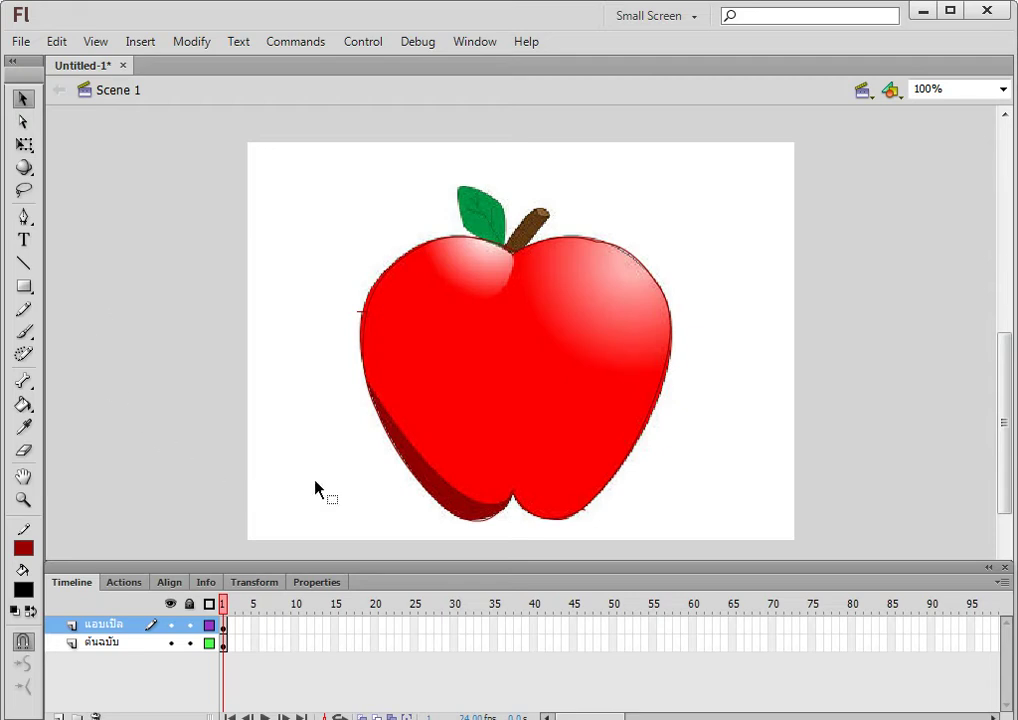
# - Show the properties of the stage contents in a detached floating panel and enlarge the panel
pyautogui.moveTo(309, 178); pyautogui.dragTo(735, 552)
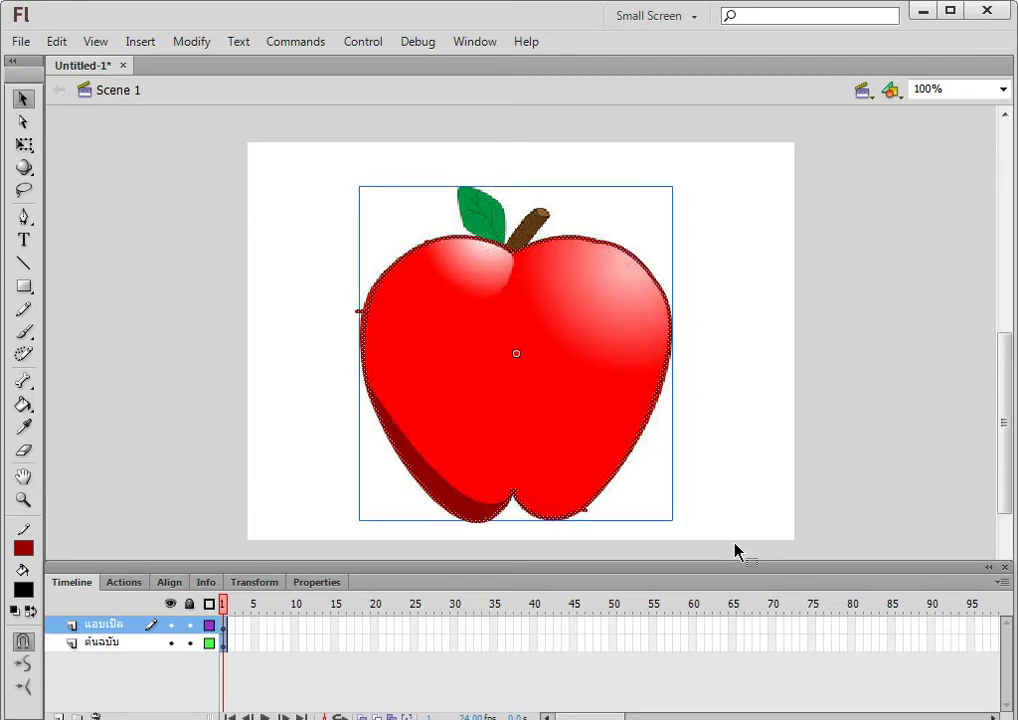
pyautogui.click(313, 584)
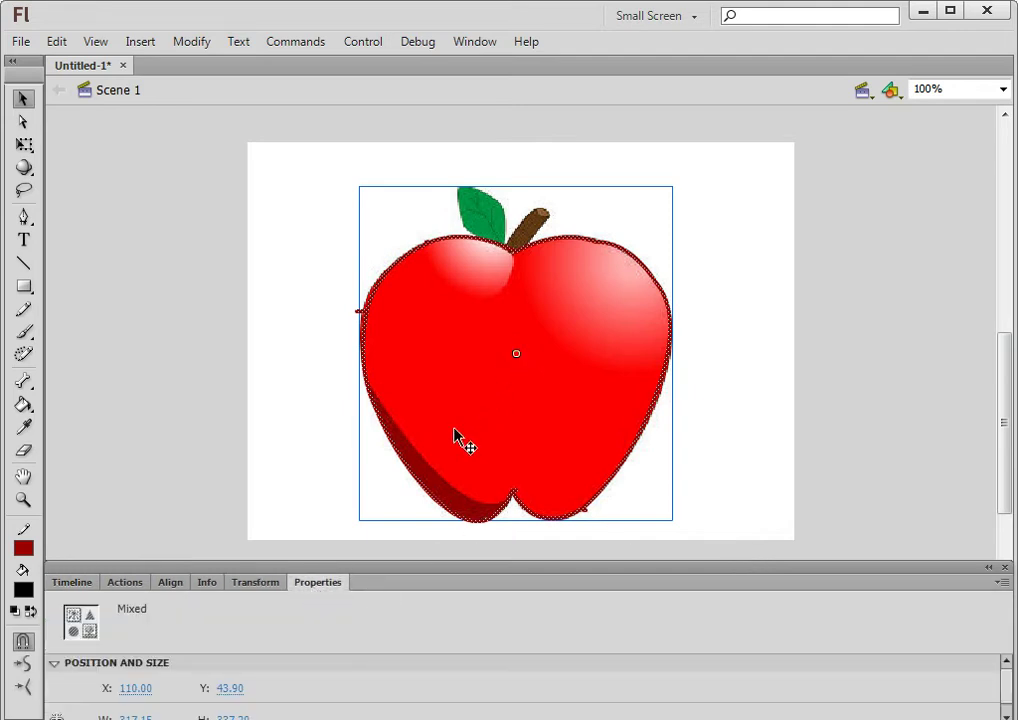
pyautogui.moveTo(470, 585); pyautogui.dragTo(461, 484)
pyautogui.click(368, 648)
pyautogui.moveTo(512, 635); pyautogui.dragTo(516, 707)
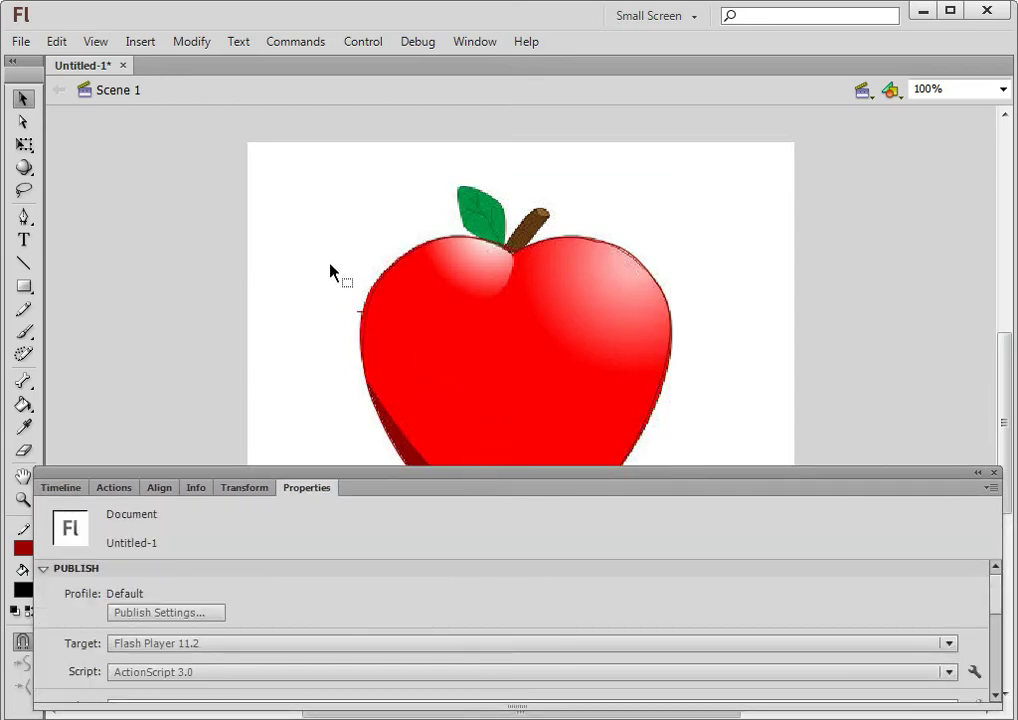
# - Try to select all segments of the dark red outline around the apple, adding them one after another
pyautogui.click(417, 258)
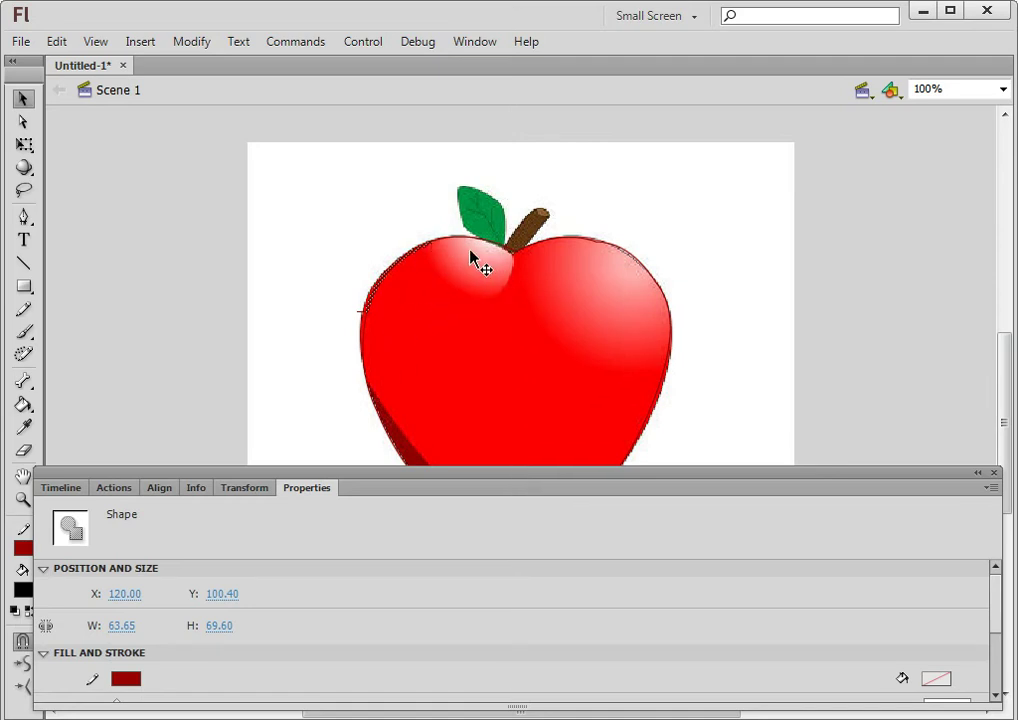
pyautogui.hotkey('ctrl', 'a')
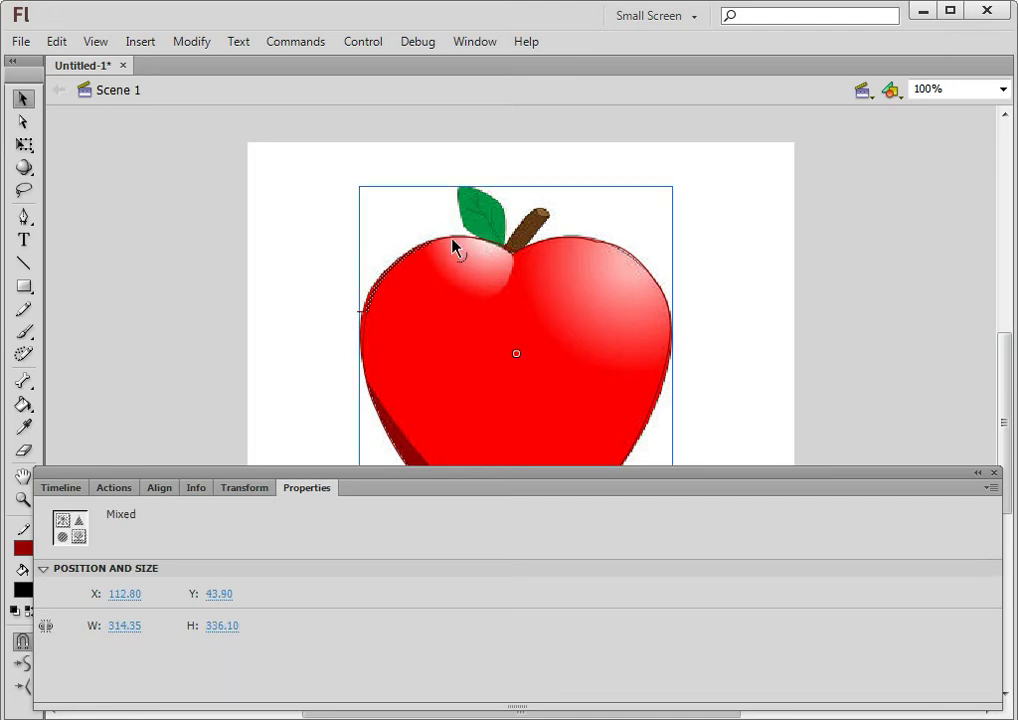
pyautogui.click(535, 254)
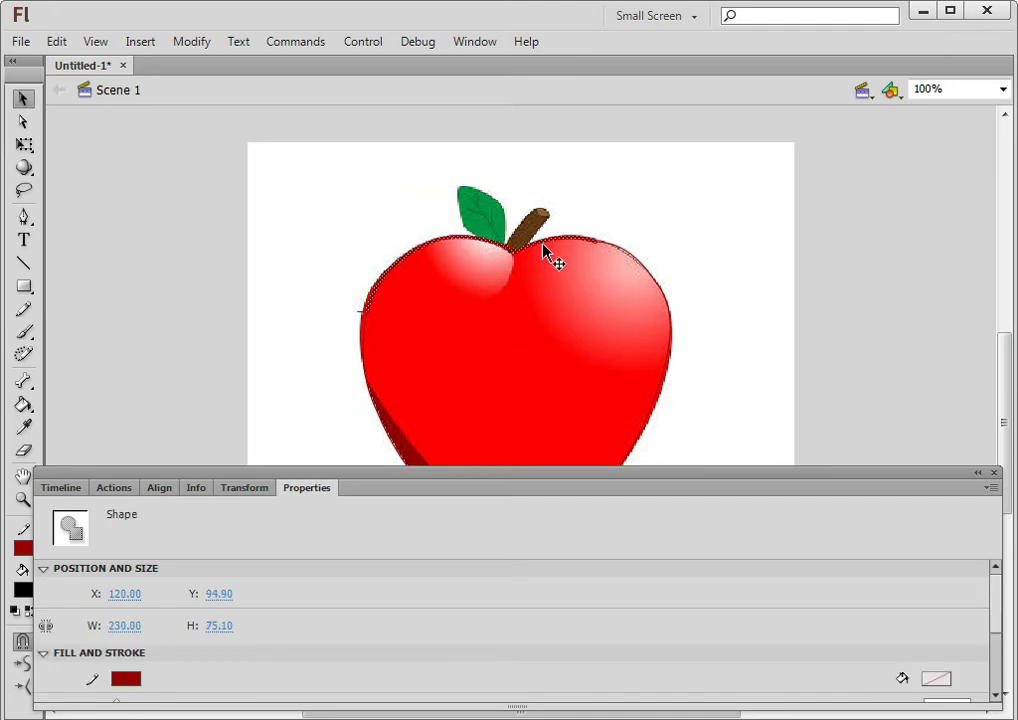
pyautogui.hotkey('ctrl', 'a')
pyautogui.click(644, 275)
pyautogui.hotkey('ctrl', 'a')
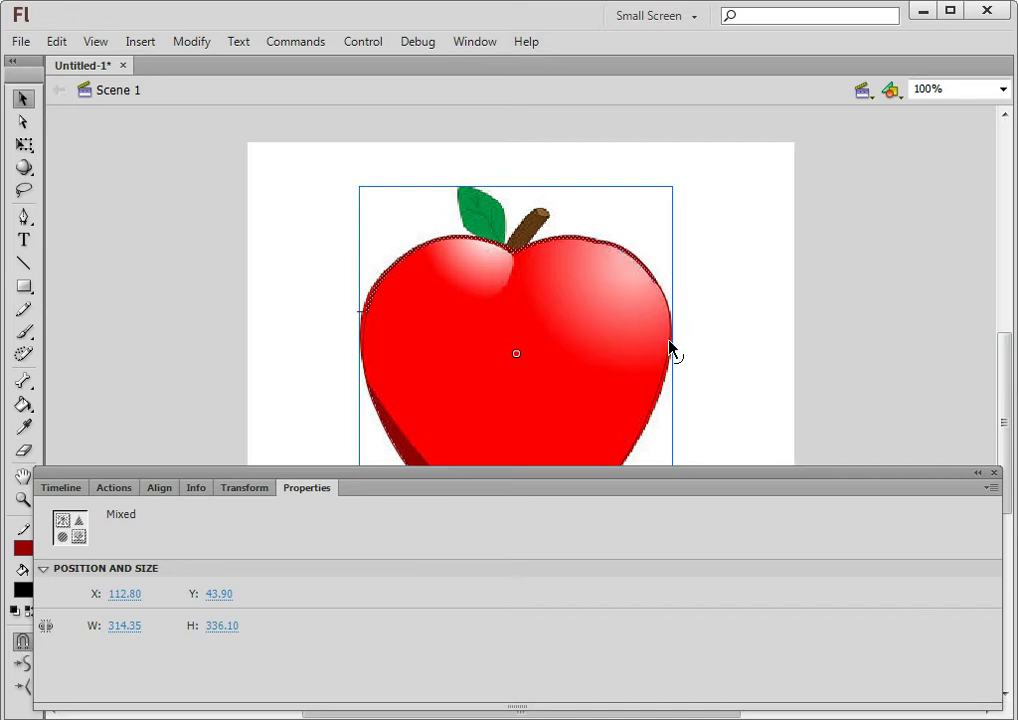
pyautogui.moveTo(668, 486); pyautogui.dragTo(614, 590)
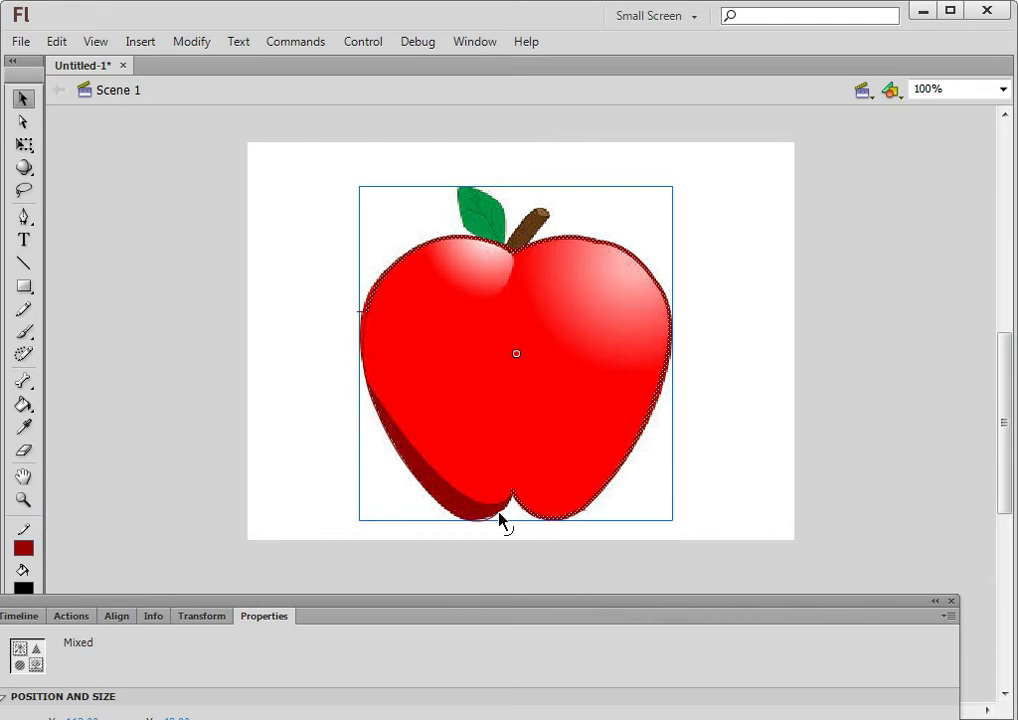
pyautogui.click(434, 504)
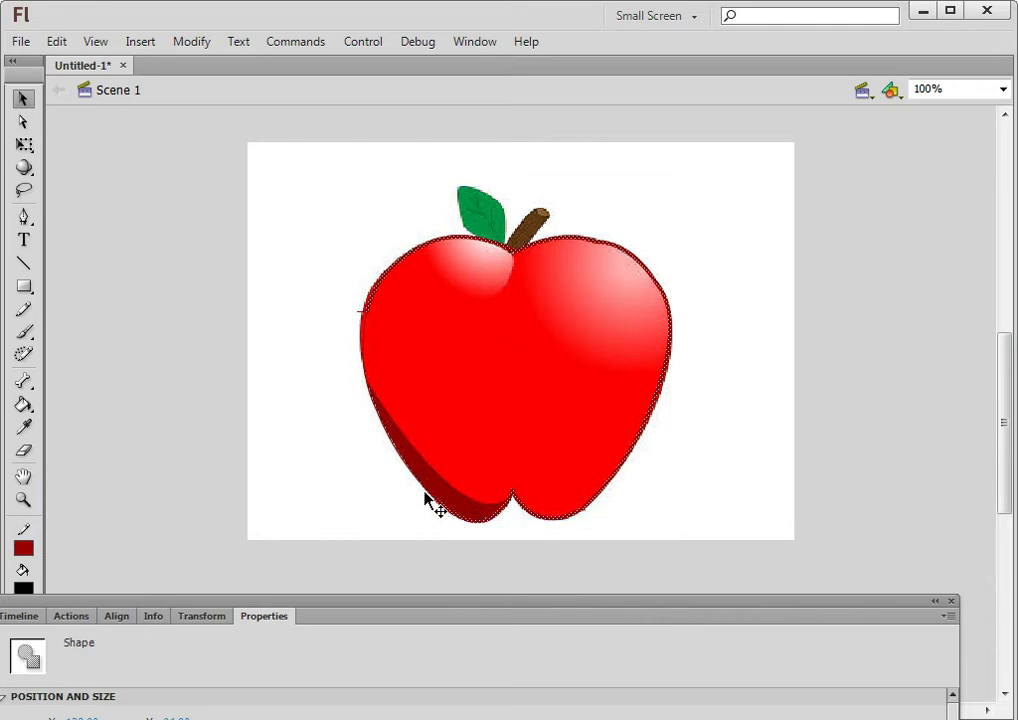
pyautogui.hotkey('ctrl', 'z')
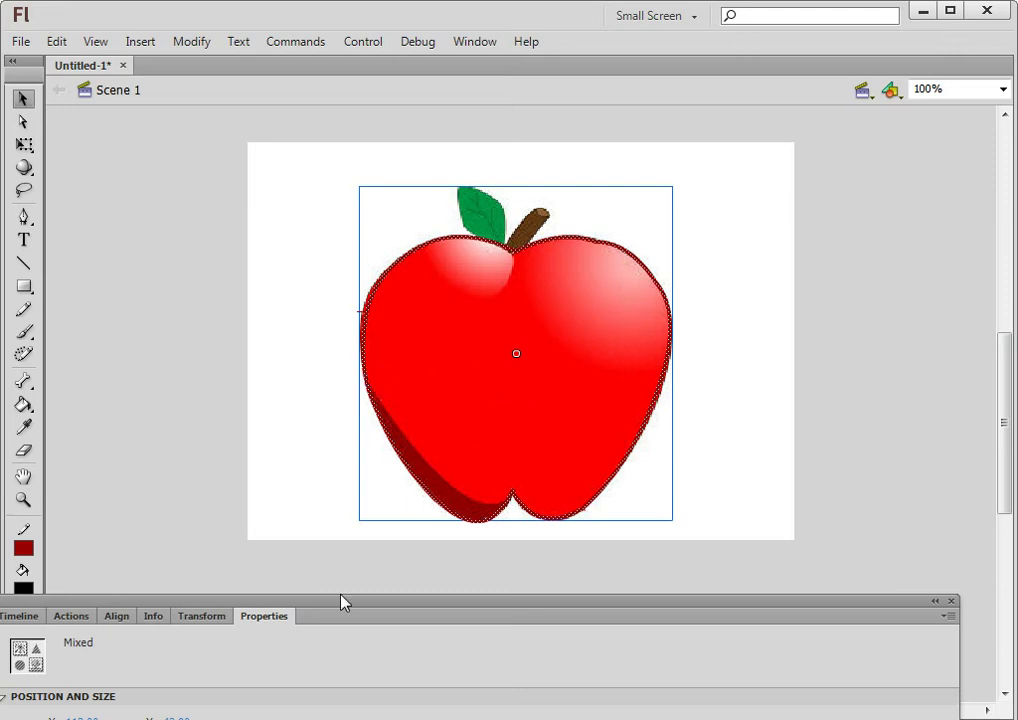
# - Deselect everything and reposition the floating Properties panel so the upper part of the apple stays uncovered
pyautogui.moveTo(364, 623); pyautogui.dragTo(458, 405)
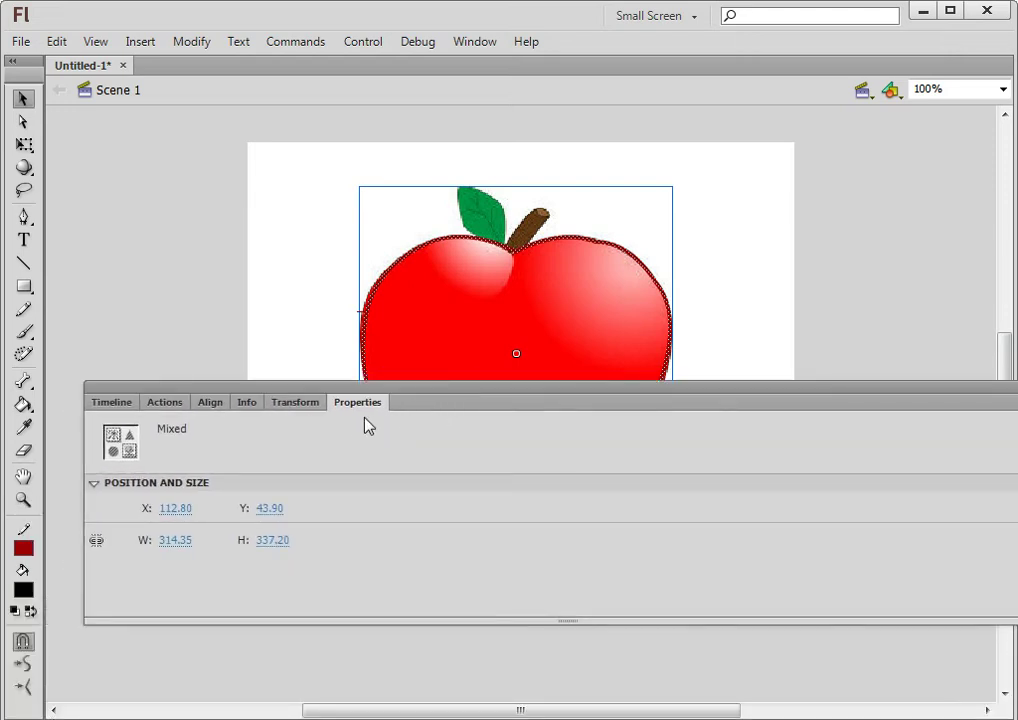
pyautogui.click(320, 268)
pyautogui.moveTo(757, 391); pyautogui.dragTo(843, 511)
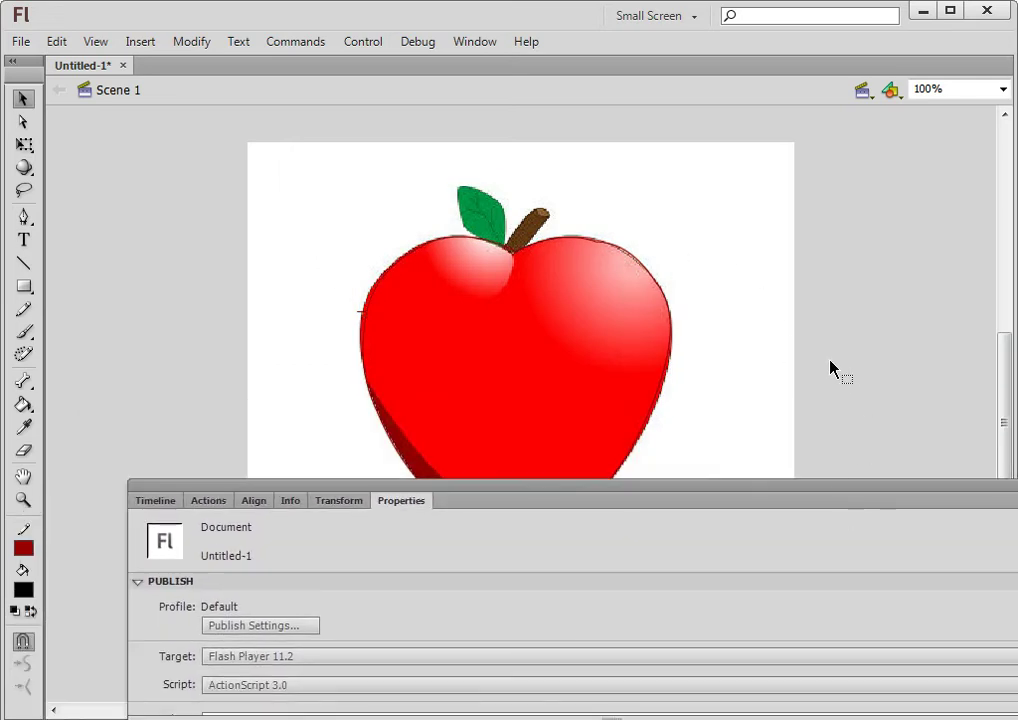
pyautogui.click(670, 333)
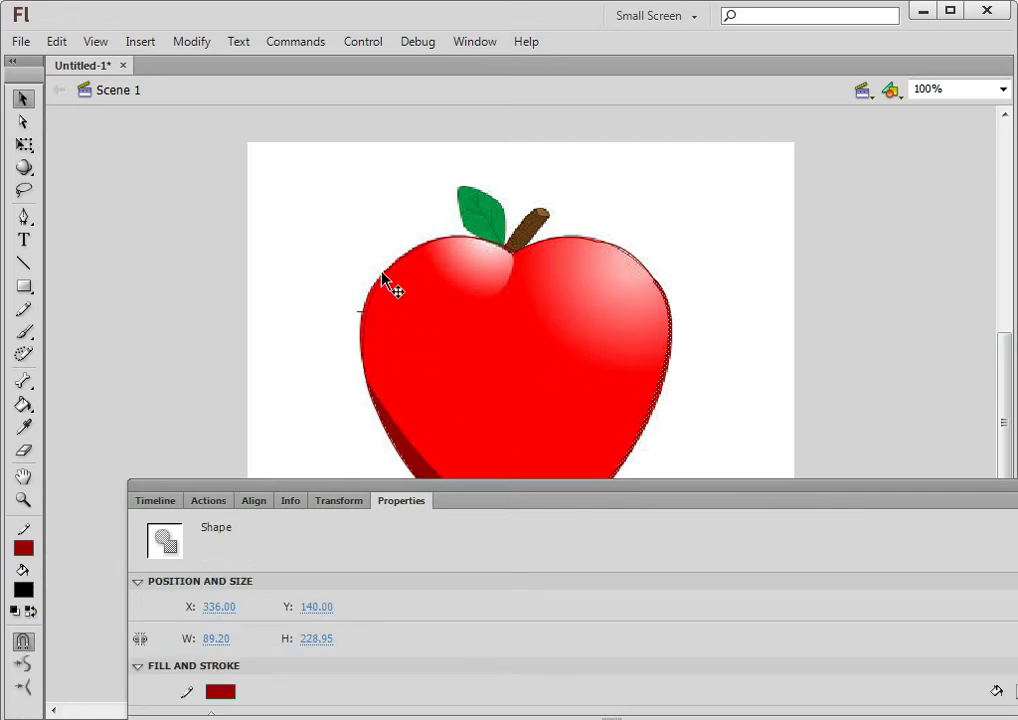
pyautogui.hotkey('ctrl', 'a')
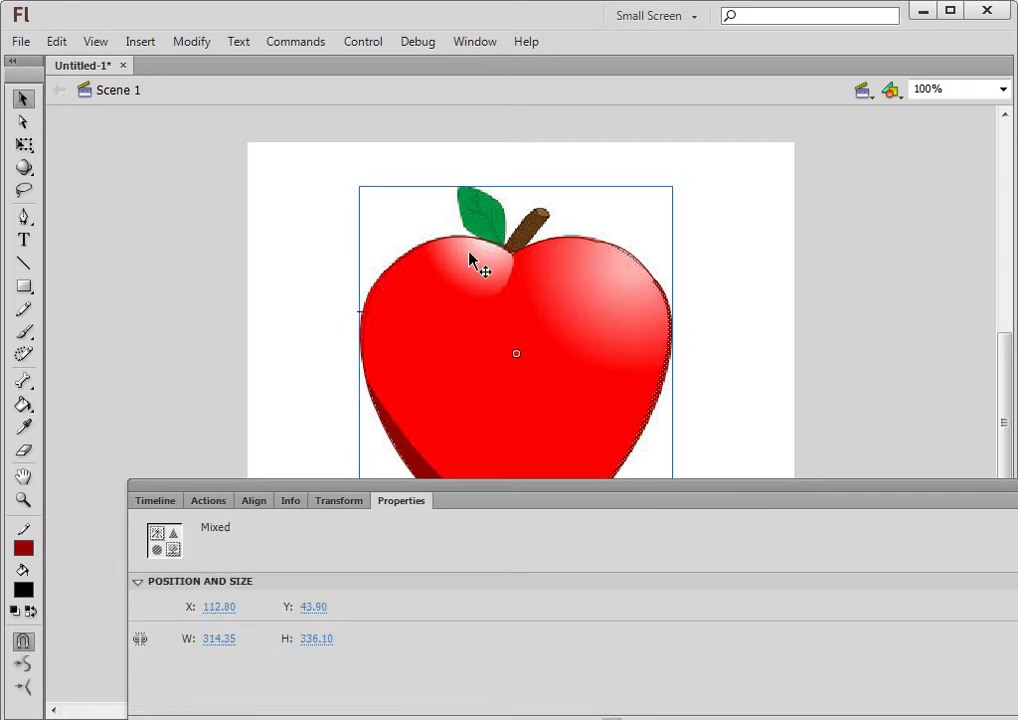
pyautogui.click(724, 258)
# - Lock the ต้นฉบับ reference layer and move the floating panel so the whole apple is uncovered
pyautogui.moveTo(648, 488); pyautogui.dragTo(755, 436)
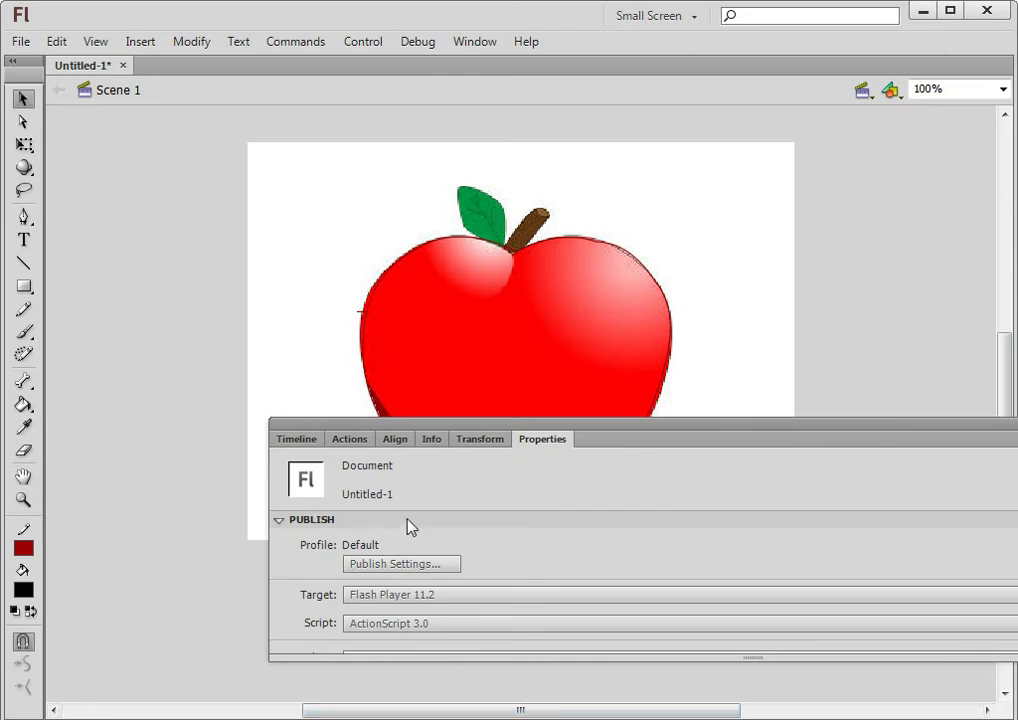
pyautogui.click(300, 441)
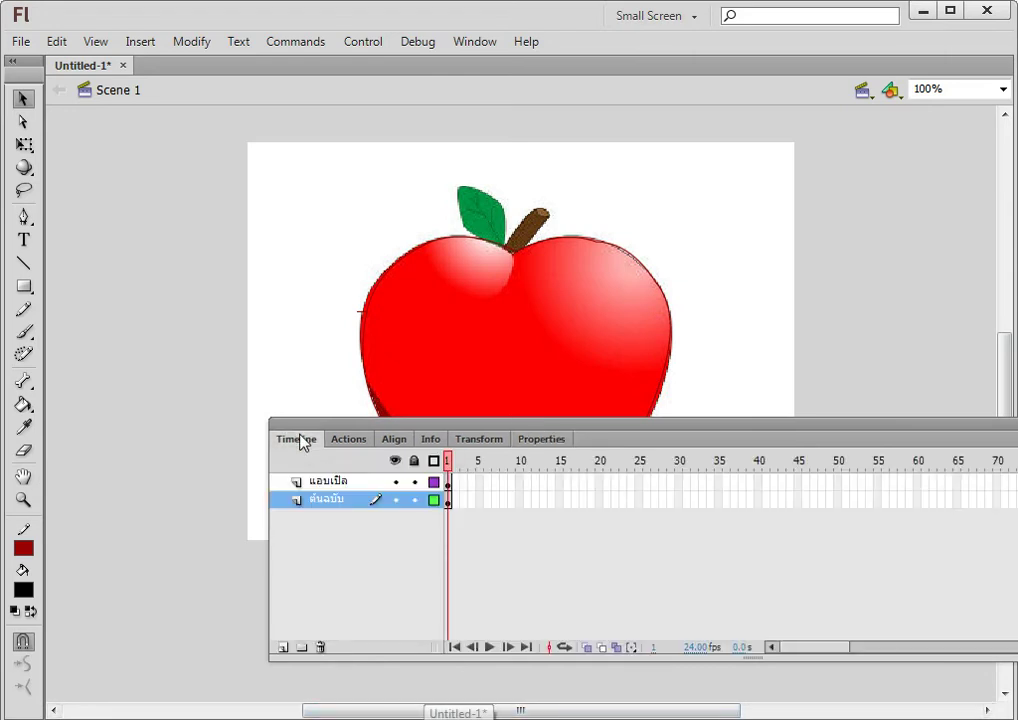
pyautogui.click(415, 500)
pyautogui.moveTo(613, 445)
pyautogui.mouseDown()
pyautogui.moveTo(632, 490)
pyautogui.moveTo(618, 632)
pyautogui.mouseUp()
# - Select the entire traced apple outline and set its stroke thickness to about 2.7
pyautogui.moveTo(313, 171)
pyautogui.mouseDown()
pyautogui.moveTo(734, 379)
pyautogui.moveTo(710, 567)
pyautogui.mouseUp()
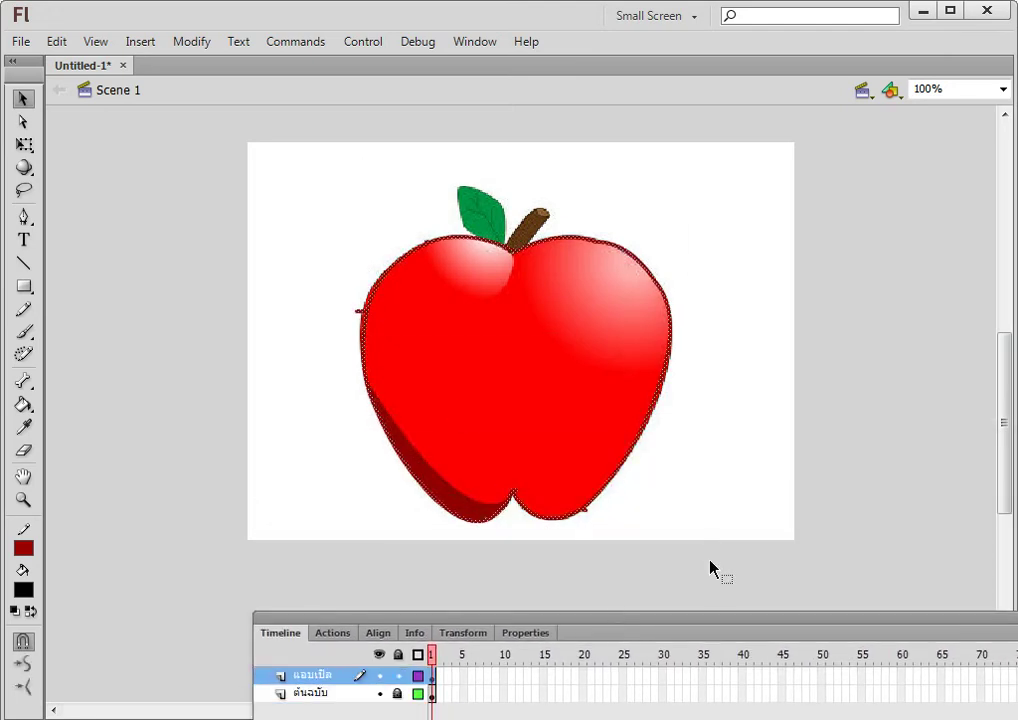
pyautogui.click(531, 633)
pyautogui.moveTo(631, 633); pyautogui.dragTo(482, 386)
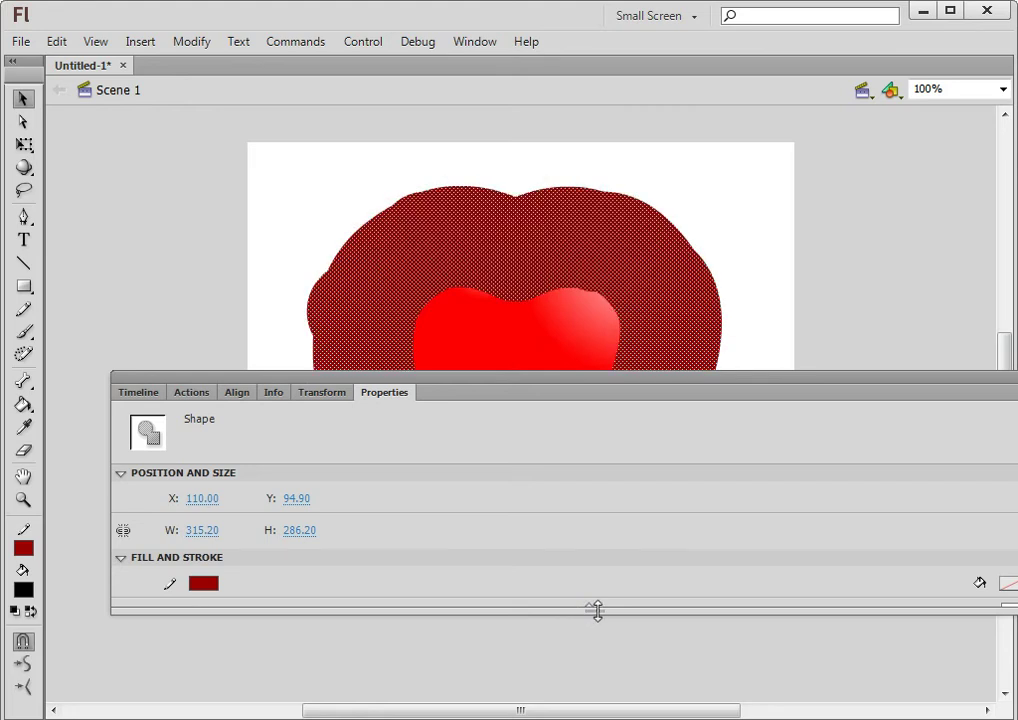
pyautogui.moveTo(596, 610); pyautogui.dragTo(595, 698)
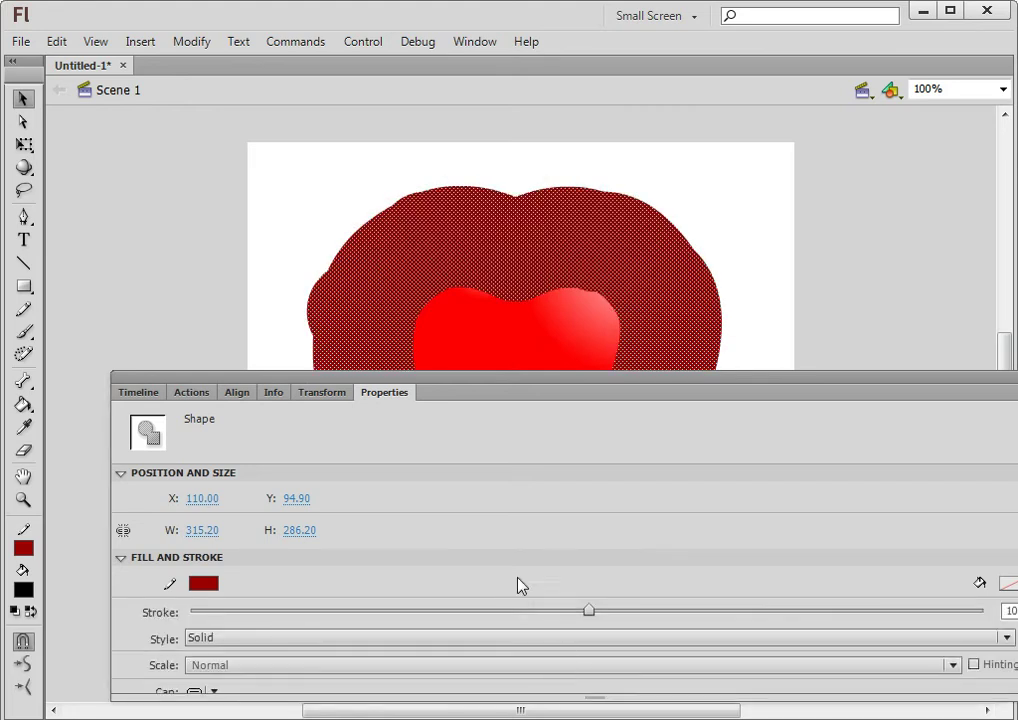
pyautogui.moveTo(586, 612)
pyautogui.mouseDown()
pyautogui.moveTo(420, 595)
pyautogui.moveTo(200, 618)
pyautogui.moveTo(252, 622)
pyautogui.moveTo(200, 618)
pyautogui.mouseUp()
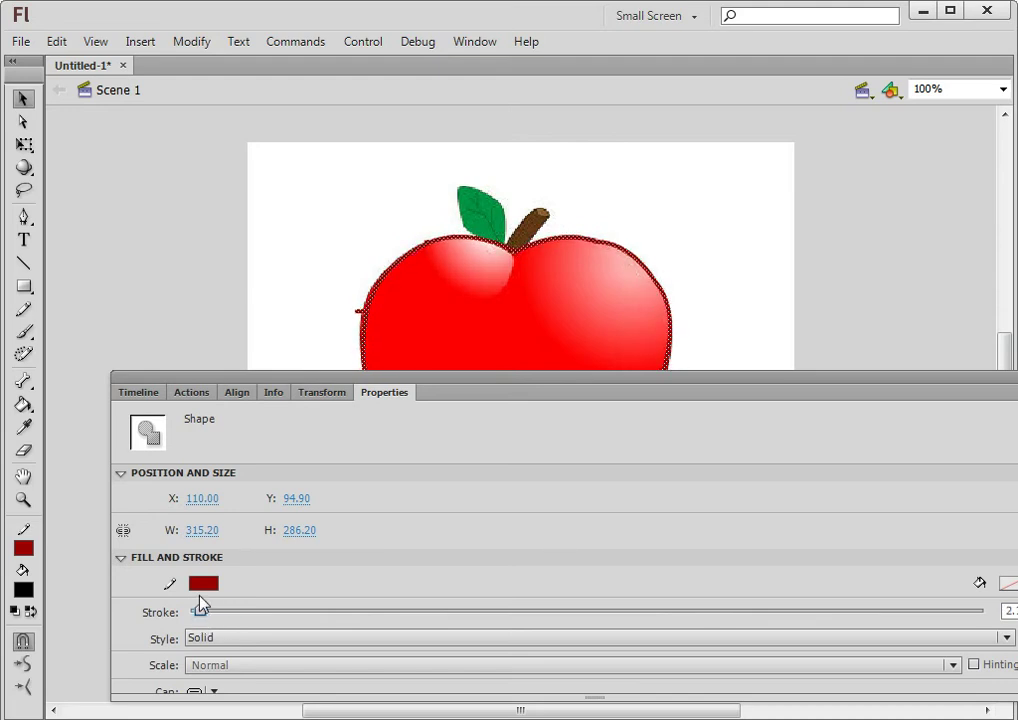
# - Try black as the stroke color of the selected outline, then set it to dark gray
pyautogui.click(201, 585)
pyautogui.click(225, 516)
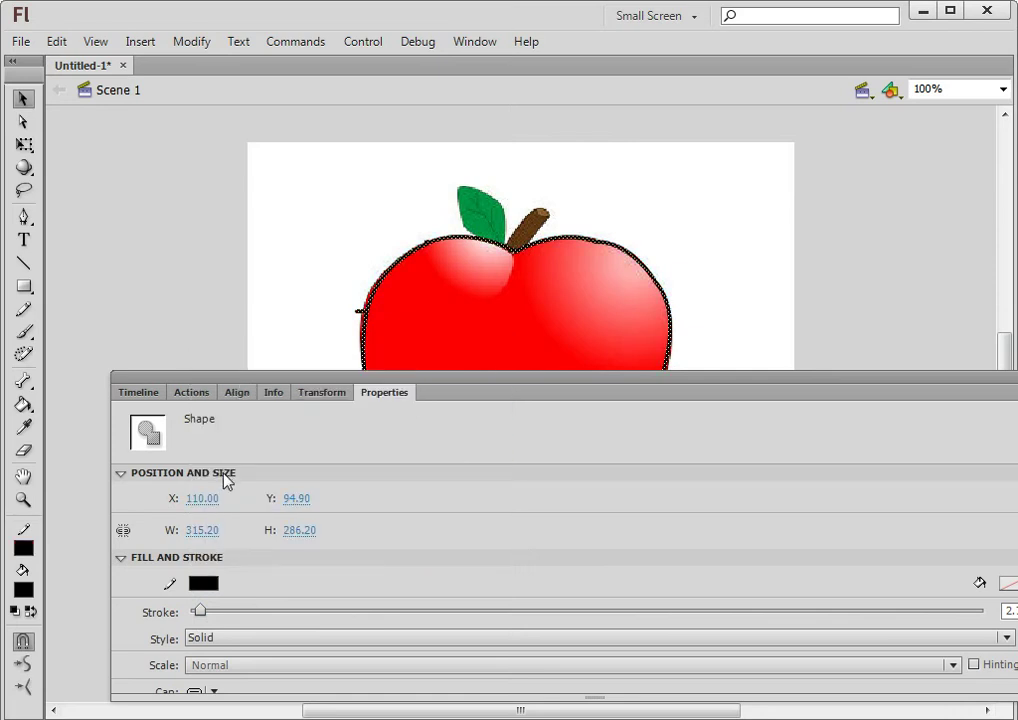
pyautogui.click(199, 586)
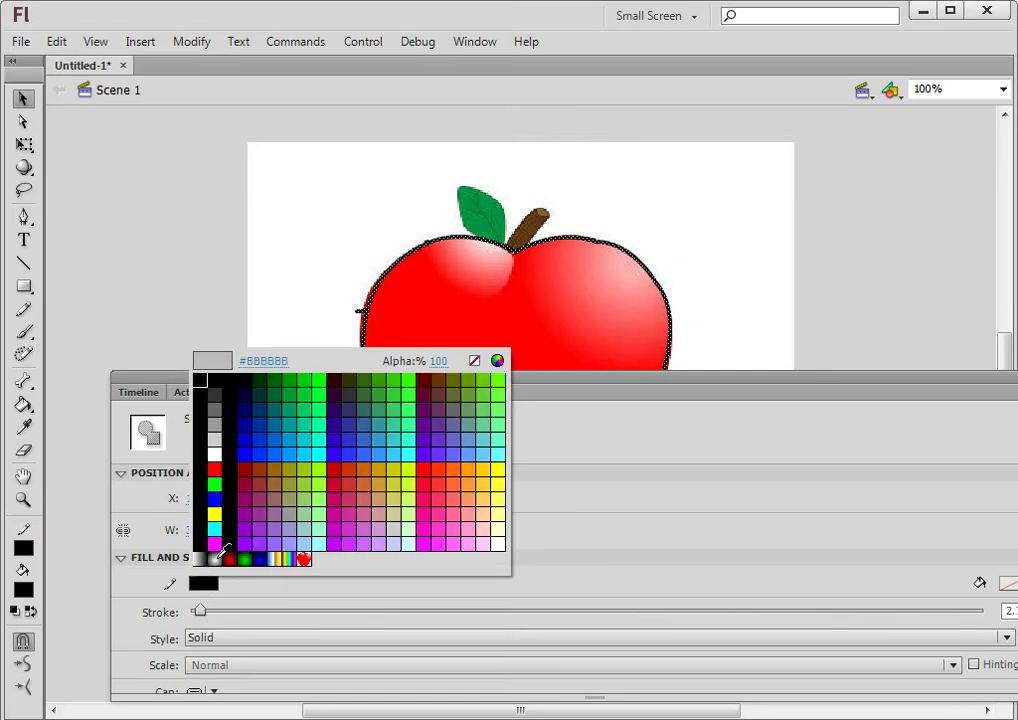
pyautogui.click(224, 401)
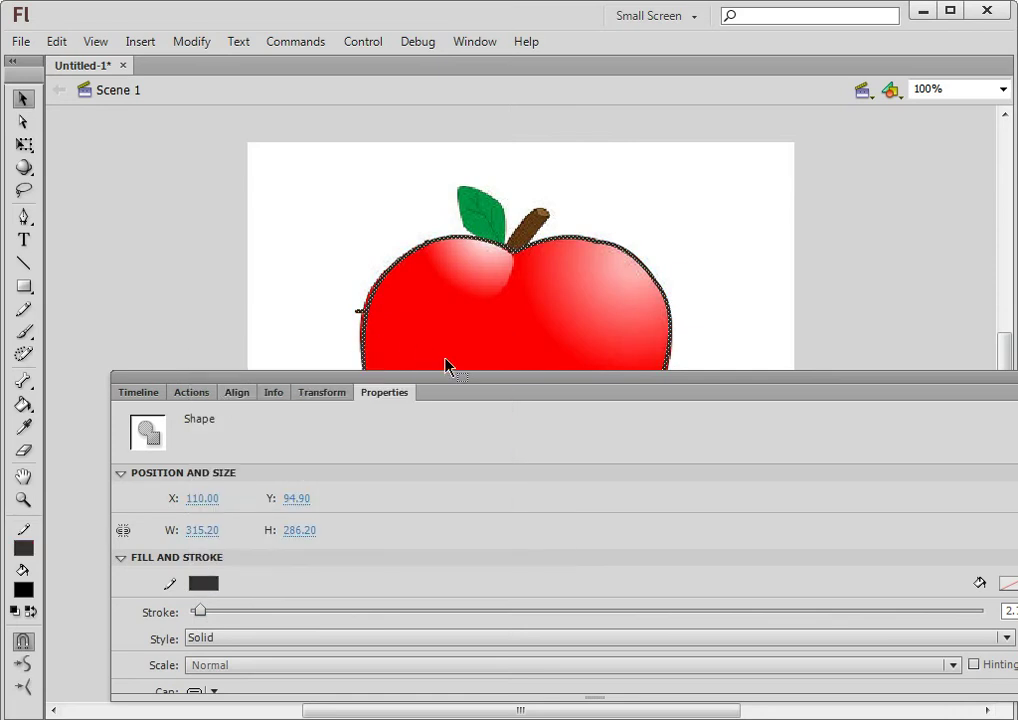
# - Move the floating panel below the apple and delete the short stray line sticking out of the outline's left side
pyautogui.moveTo(520, 390); pyautogui.dragTo(484, 529)
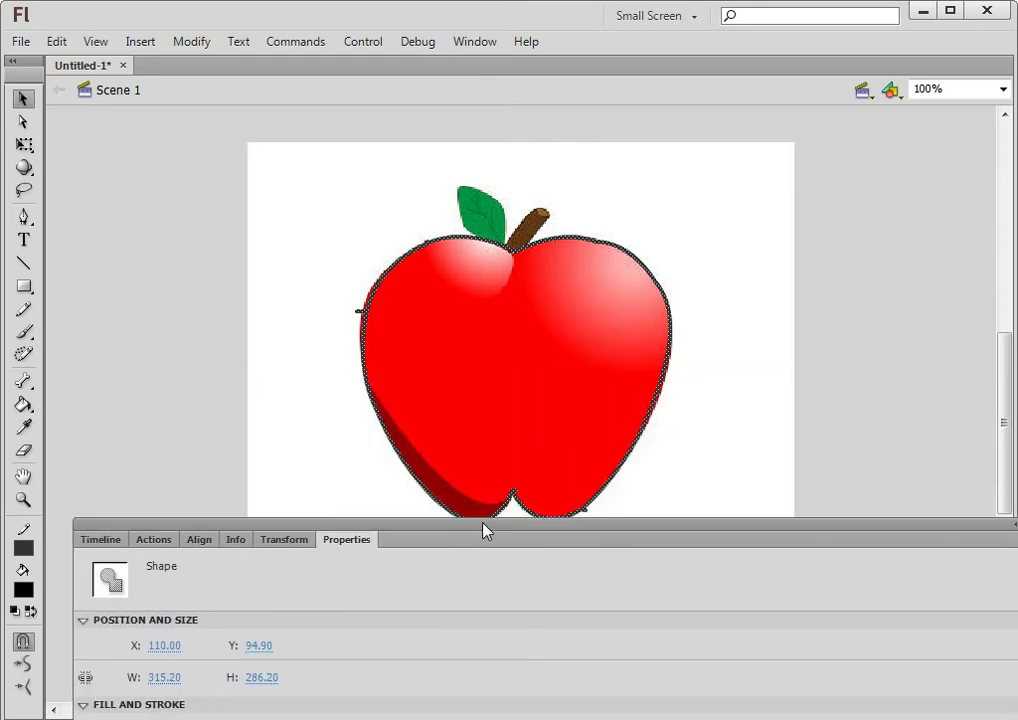
pyautogui.click(723, 455)
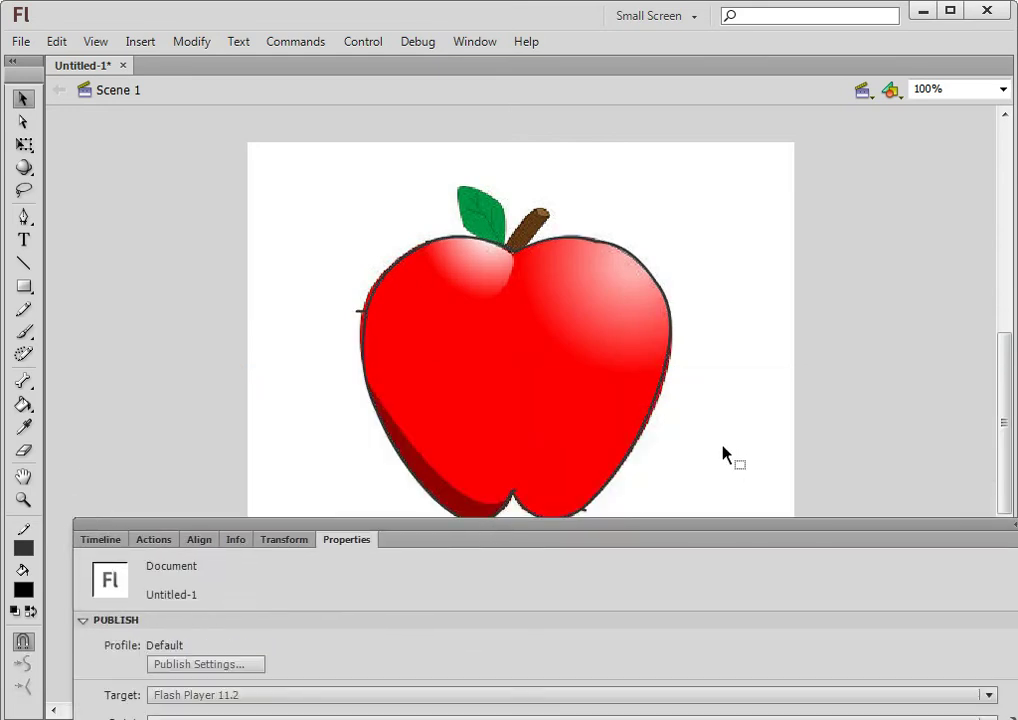
pyautogui.click(359, 310)
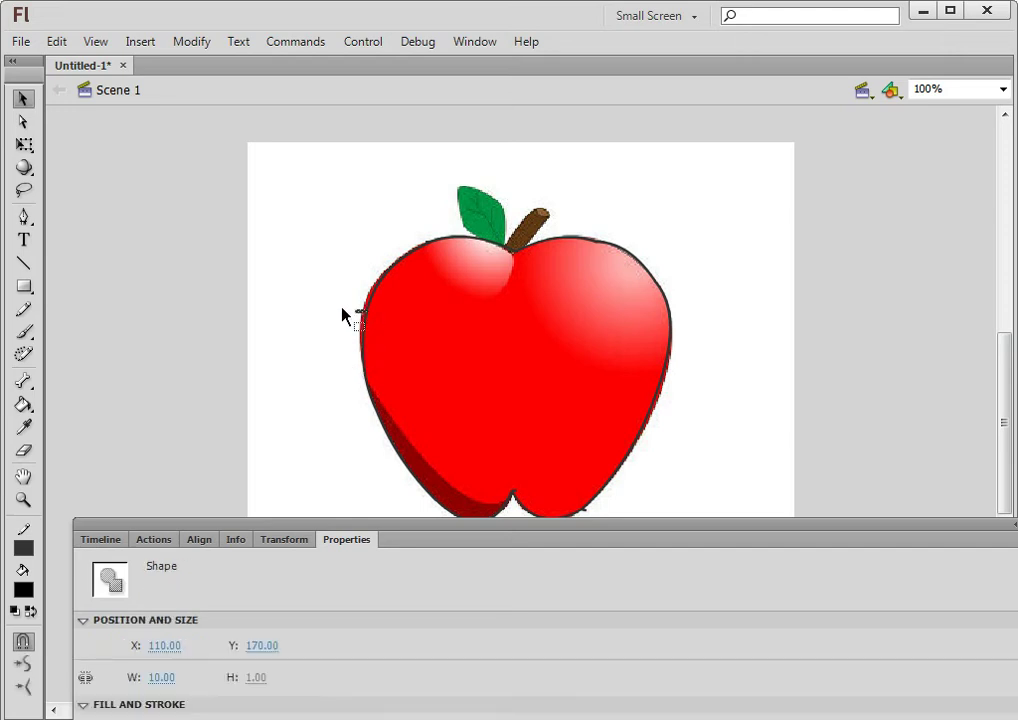
pyautogui.click(329, 306)
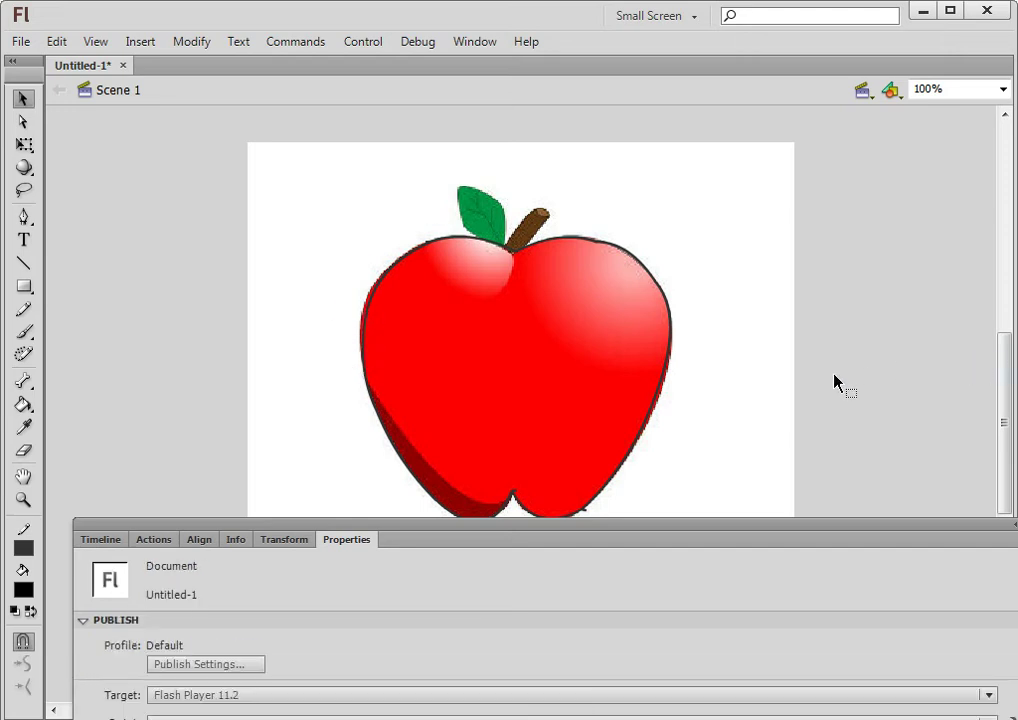
# - Draw a line from the outline's lower left side to the bottom notch and bend it along the edge of the dark shadow
pyautogui.scroll(-3, 679, 378)
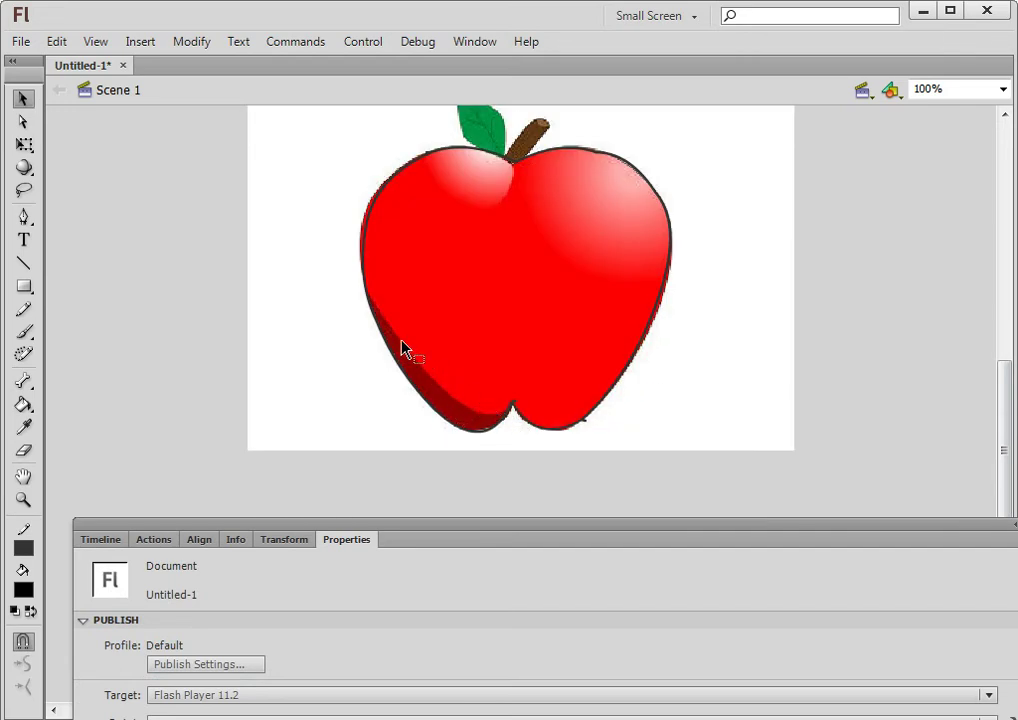
pyautogui.click(23, 263)
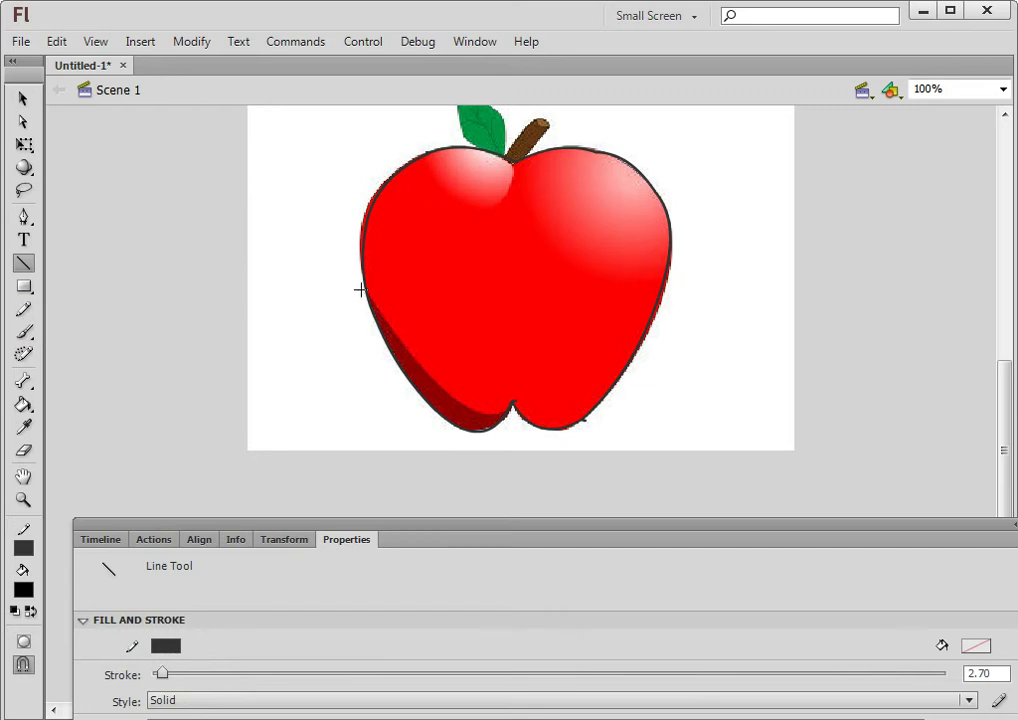
pyautogui.moveTo(364, 284)
pyautogui.mouseDown()
pyautogui.moveTo(454, 391)
pyautogui.moveTo(502, 418)
pyautogui.moveTo(507, 410)
pyautogui.mouseUp()
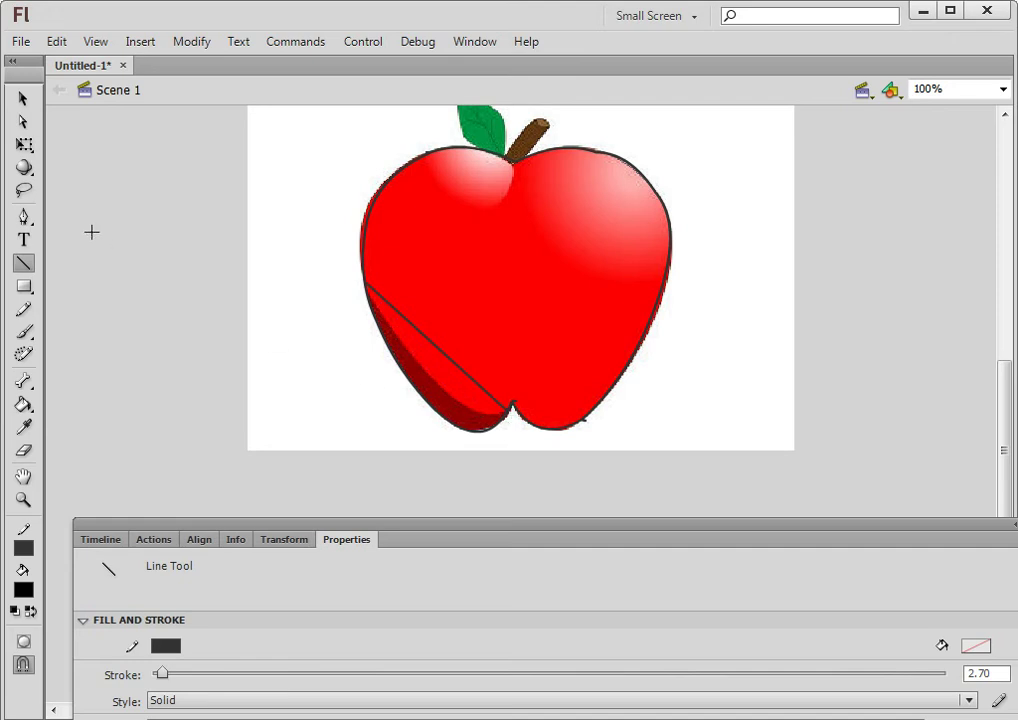
pyautogui.click(23, 99)
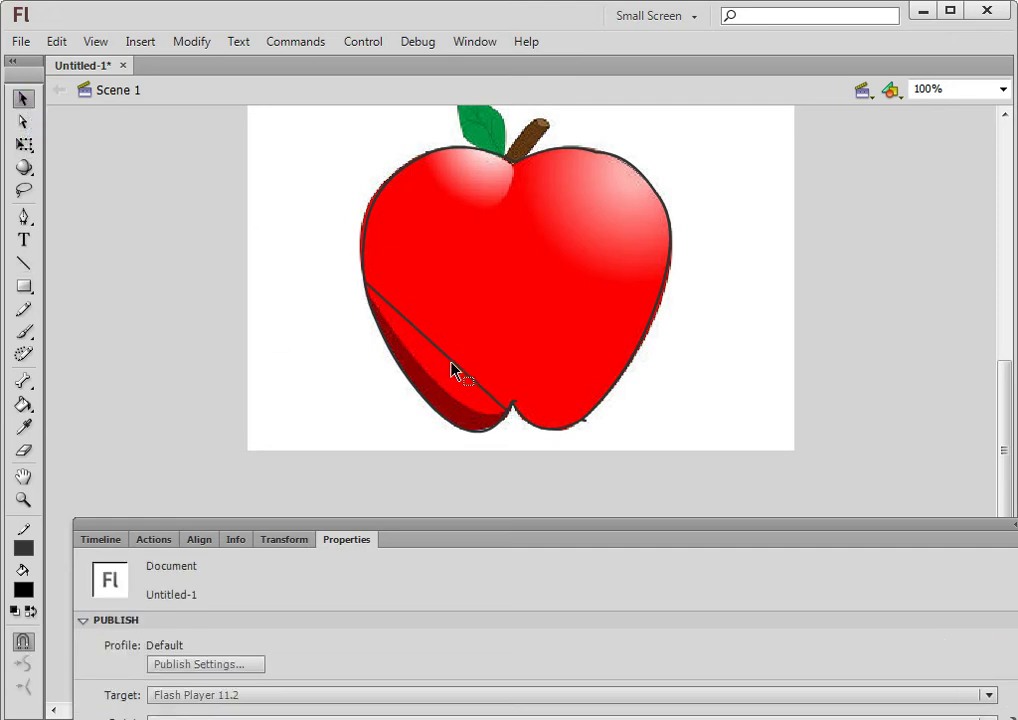
pyautogui.moveTo(451, 364); pyautogui.dragTo(478, 423)
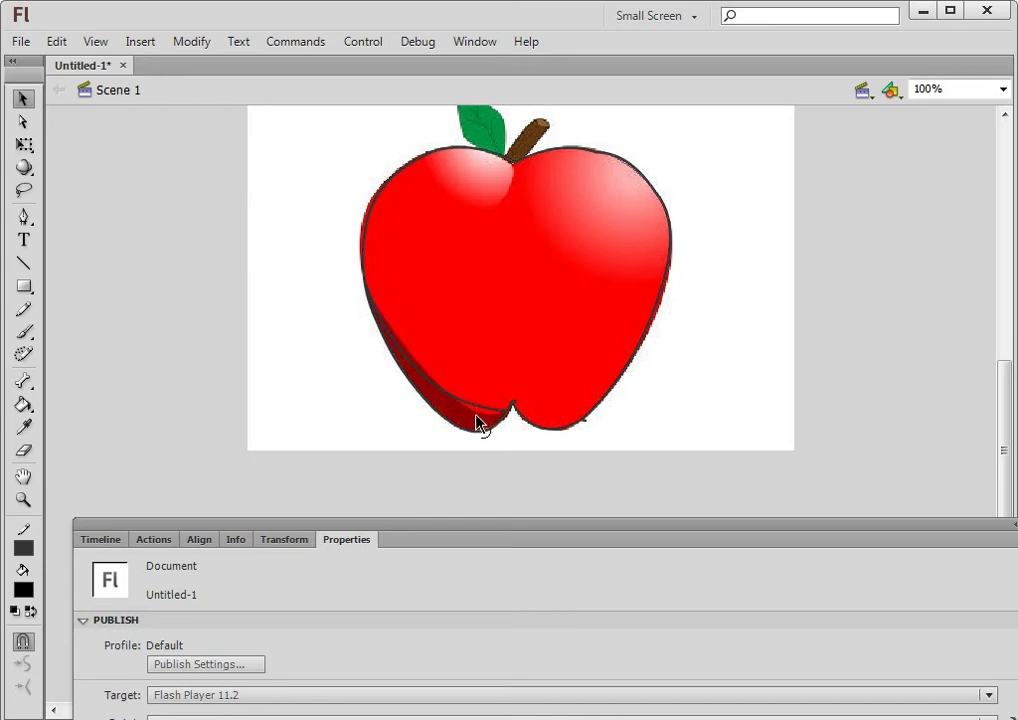
pyautogui.moveTo(409, 368); pyautogui.dragTo(488, 421)
# - Fill the main body of the traced apple with bright red (#FF0000) using the Paint Bucket
pyautogui.click(23, 404)
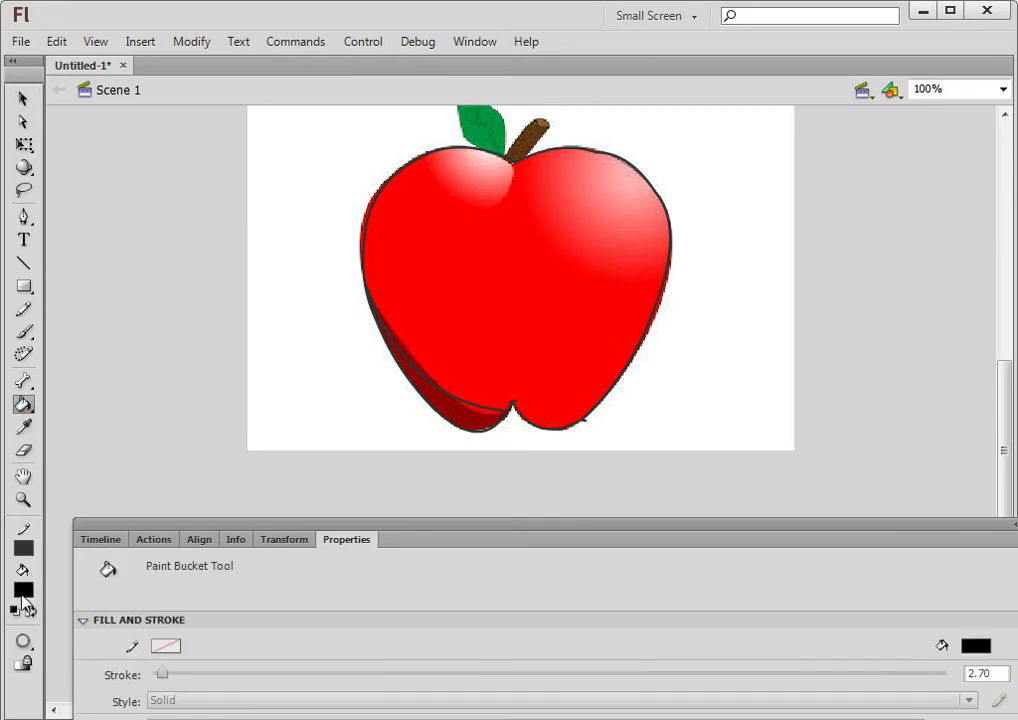
pyautogui.click(23, 592)
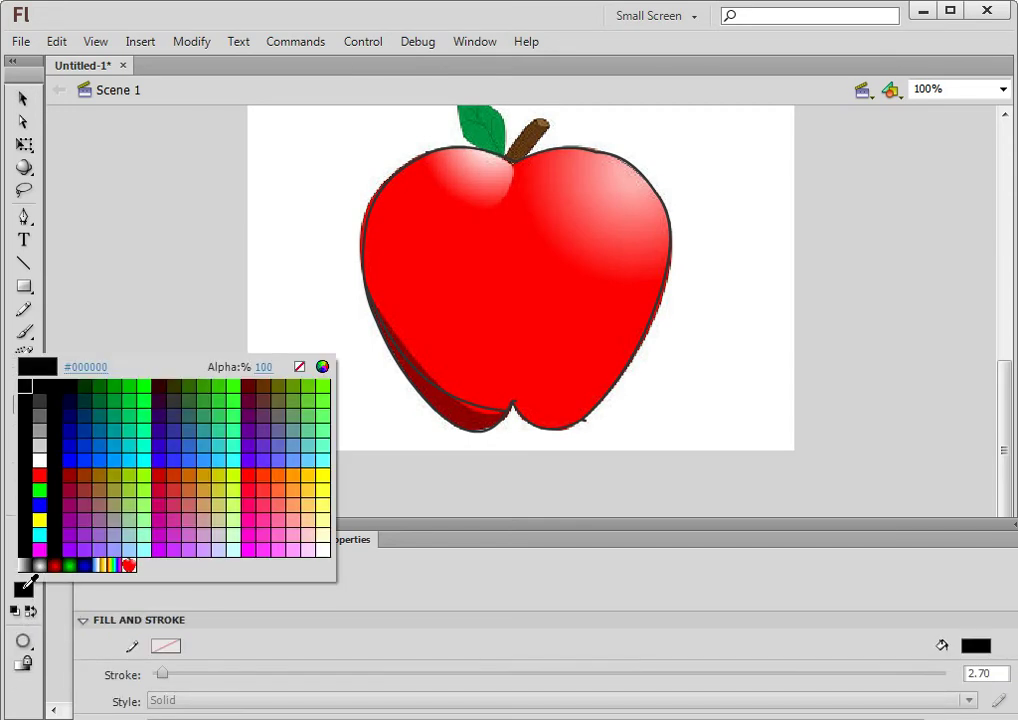
pyautogui.click(250, 470)
pyautogui.click(469, 275)
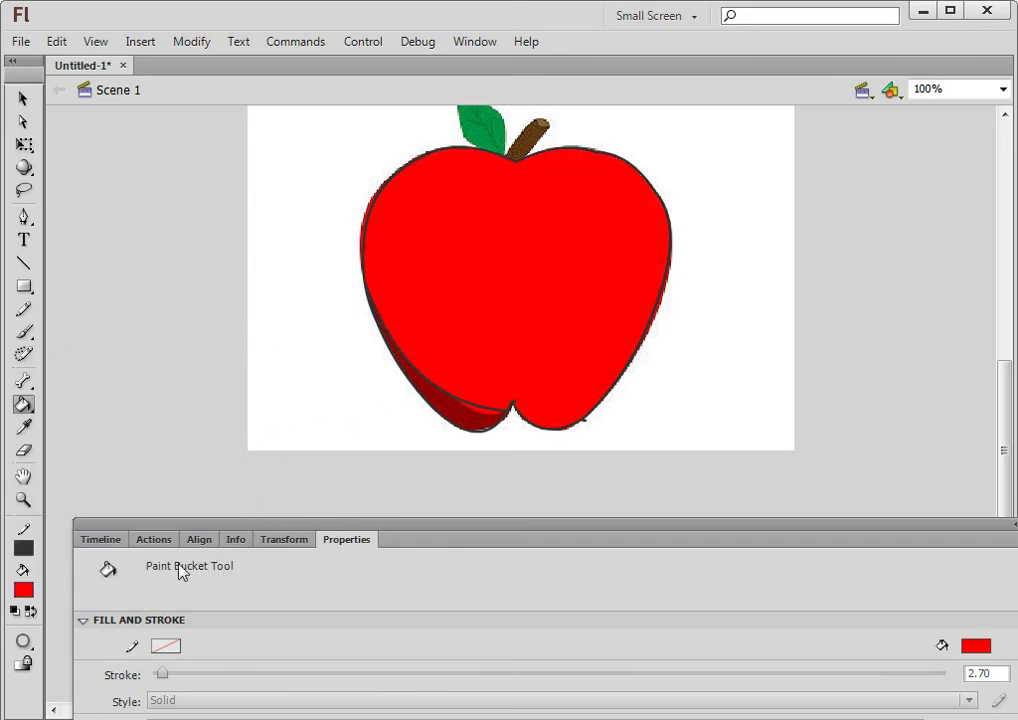
# - Fill the shadow area at the apple's lower left with dark red
pyautogui.click(24, 592)
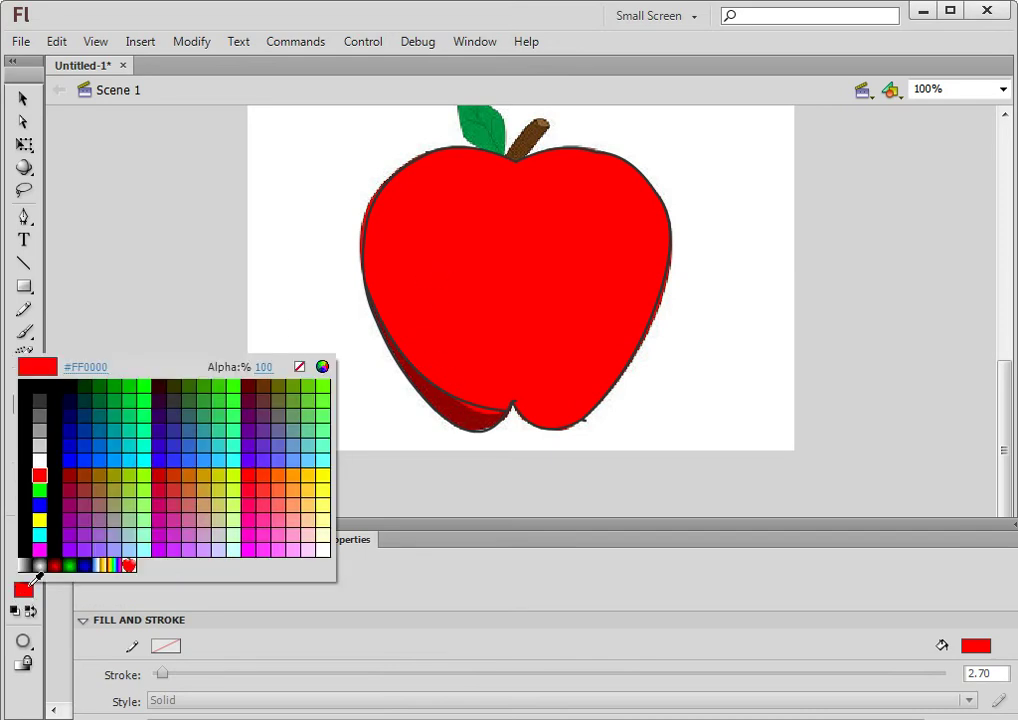
pyautogui.click(74, 469)
pyautogui.click(466, 414)
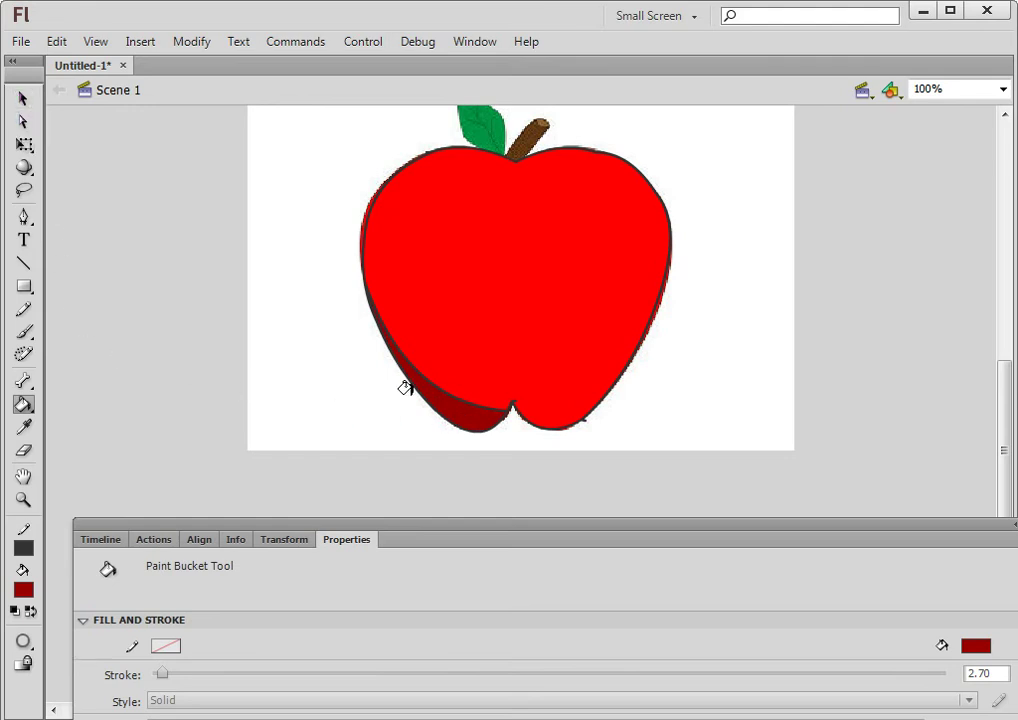
# - Recolor the curved line between the shadow and the apple body to dark red, and deselect it
pyautogui.click(23, 99)
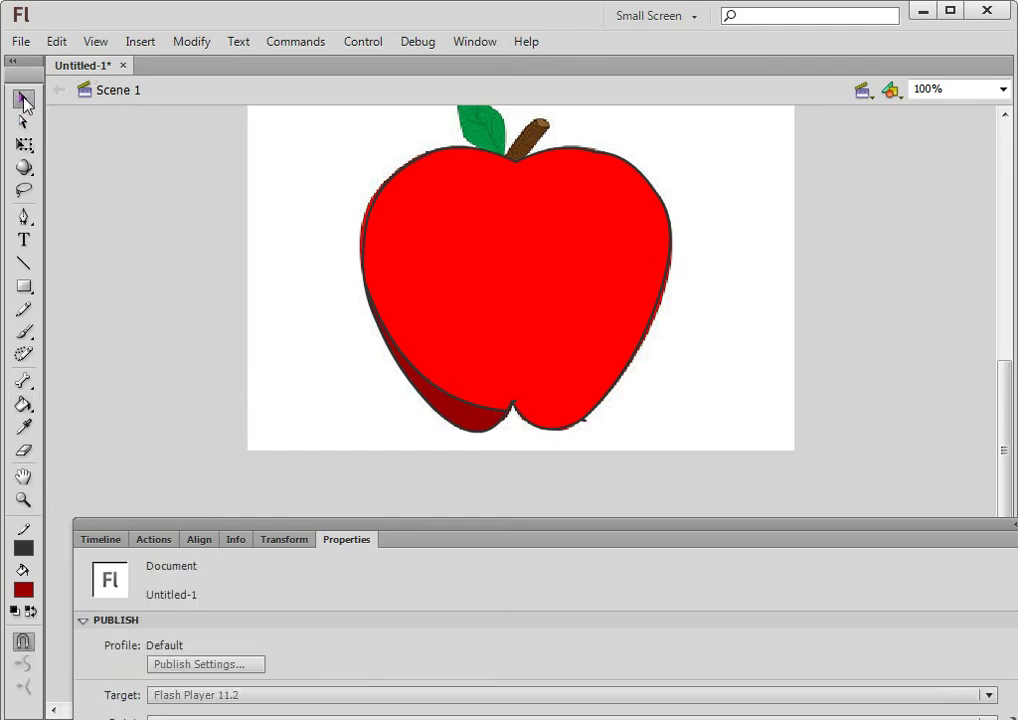
pyautogui.click(503, 418)
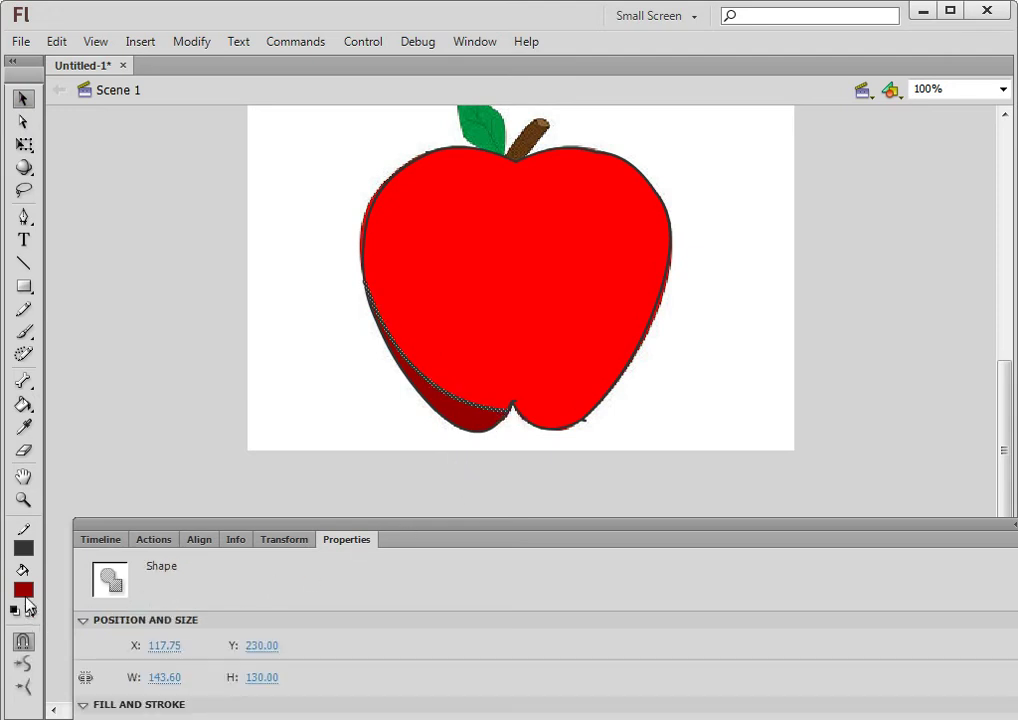
pyautogui.click(27, 549)
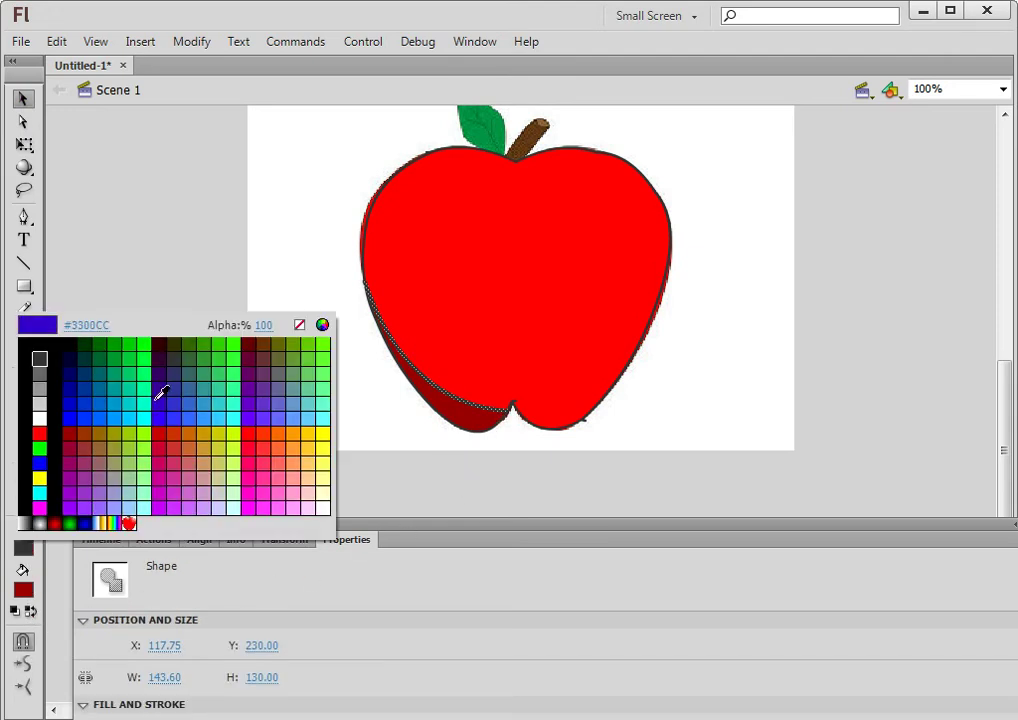
pyautogui.click(72, 436)
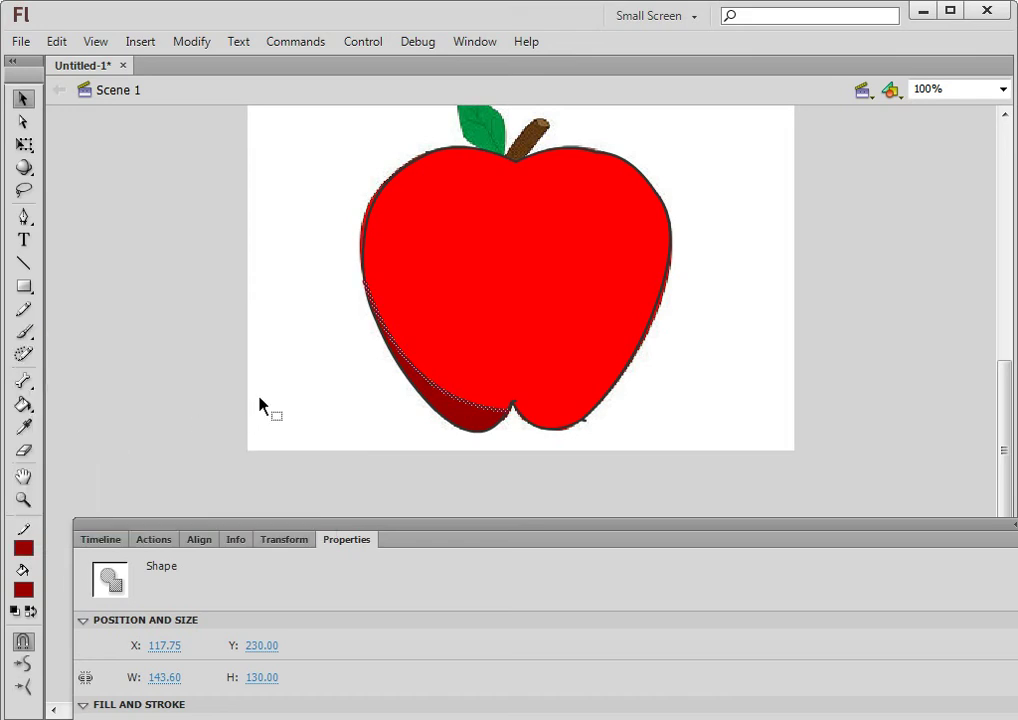
pyautogui.click(224, 389)
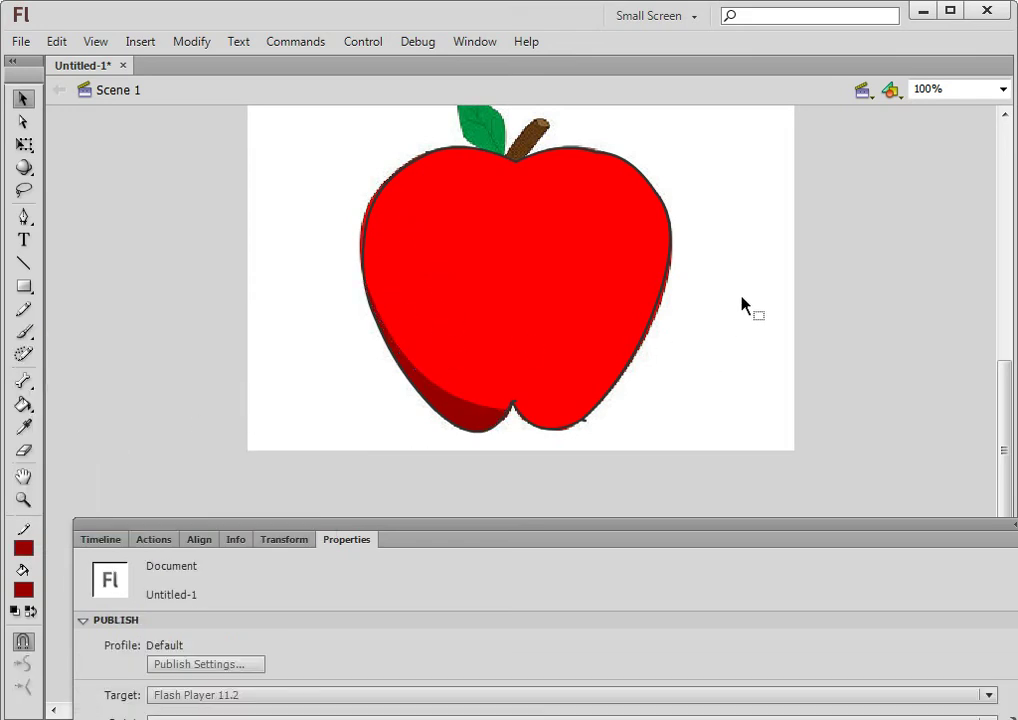
# - Show the layers in the timeline, add a new layer above the แอบเปิล layer and name it ก้านใบ
pyautogui.scroll(2, 742, 305)
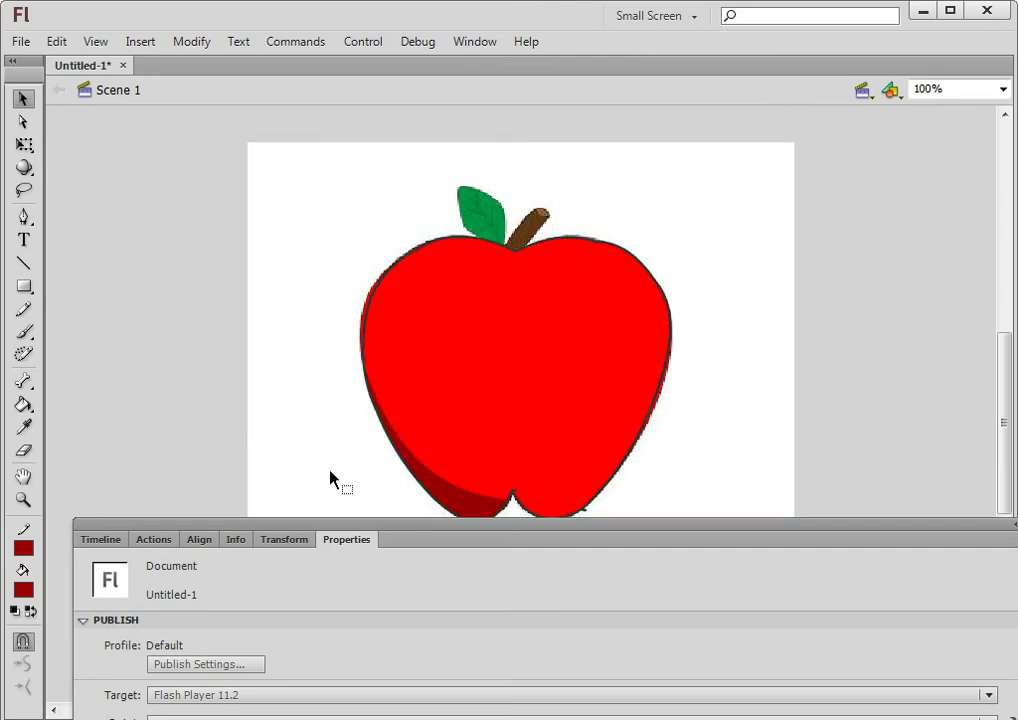
pyautogui.click(106, 541)
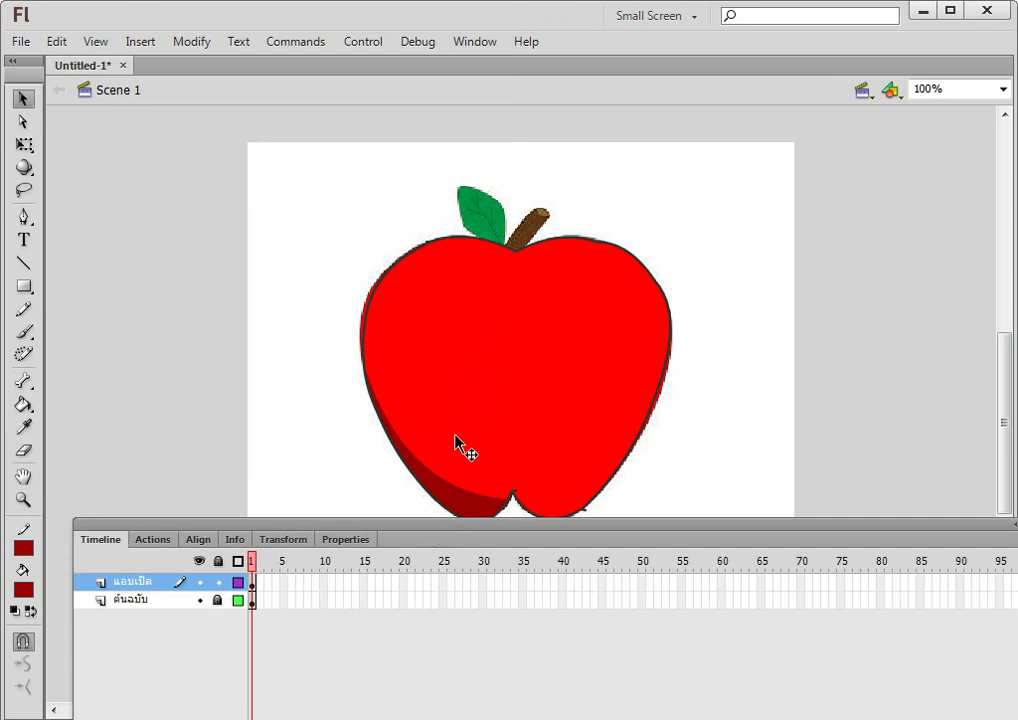
pyautogui.moveTo(423, 532); pyautogui.dragTo(480, 308)
pyautogui.click(145, 607)
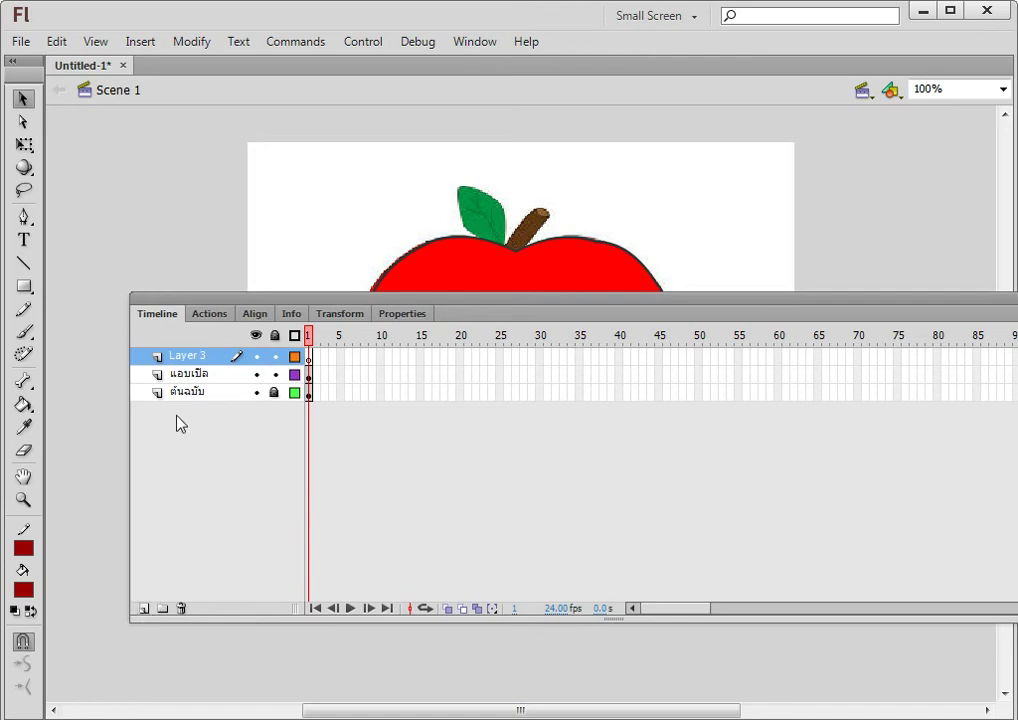
pyautogui.doubleClick(200, 356)
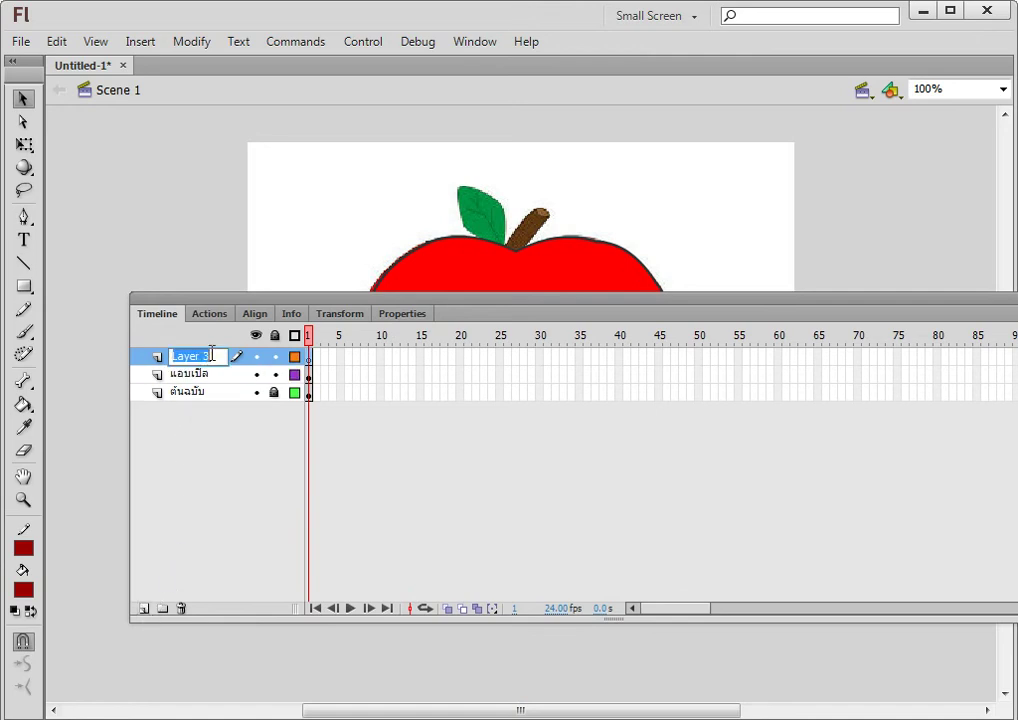
pyautogui.write('ก้านใบ')
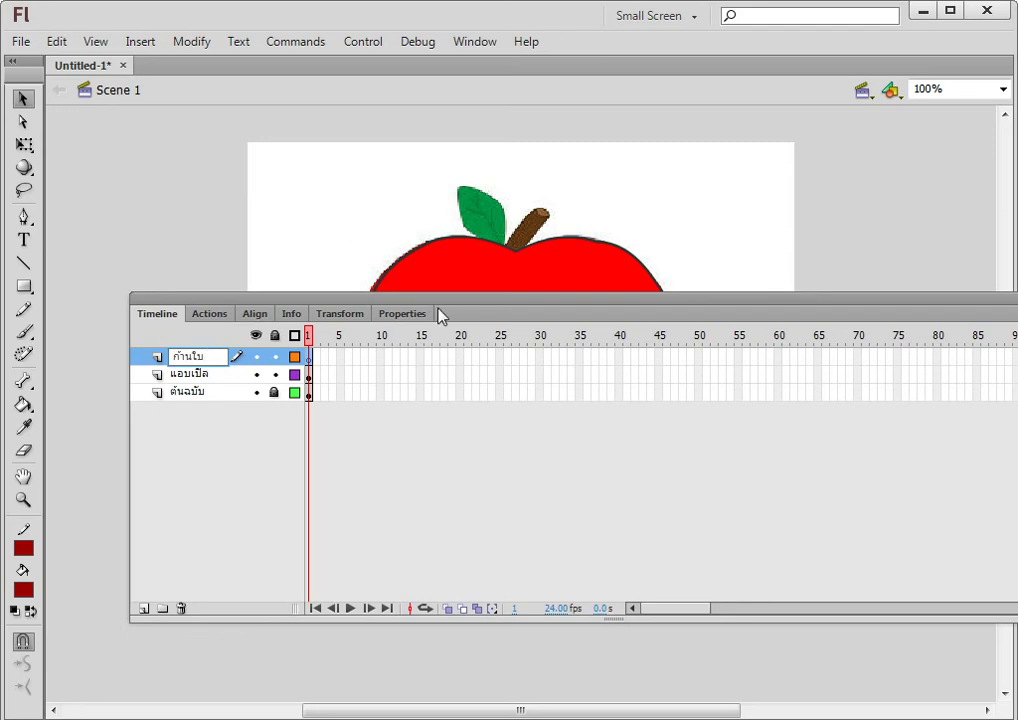
# - Confirm the new layer's name, move the Timeline panel clear of the apple, and lock the แอบเปิล layer
pyautogui.press('Return')
pyautogui.moveTo(436, 317); pyautogui.dragTo(389, 529)
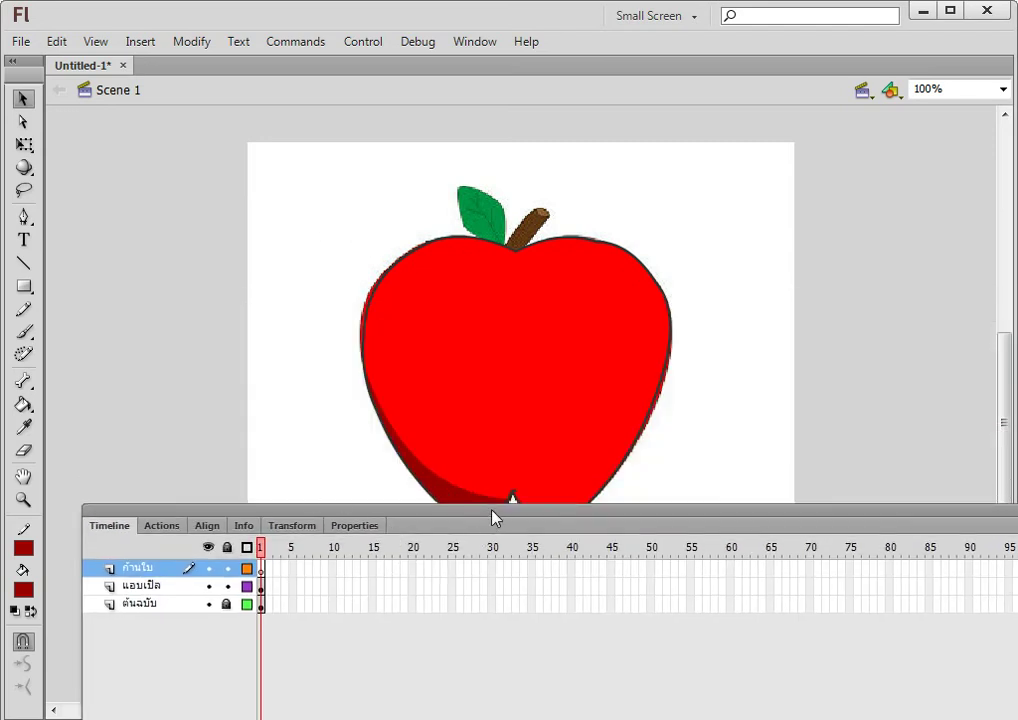
pyautogui.moveTo(496, 519); pyautogui.dragTo(471, 571)
pyautogui.click(23, 263)
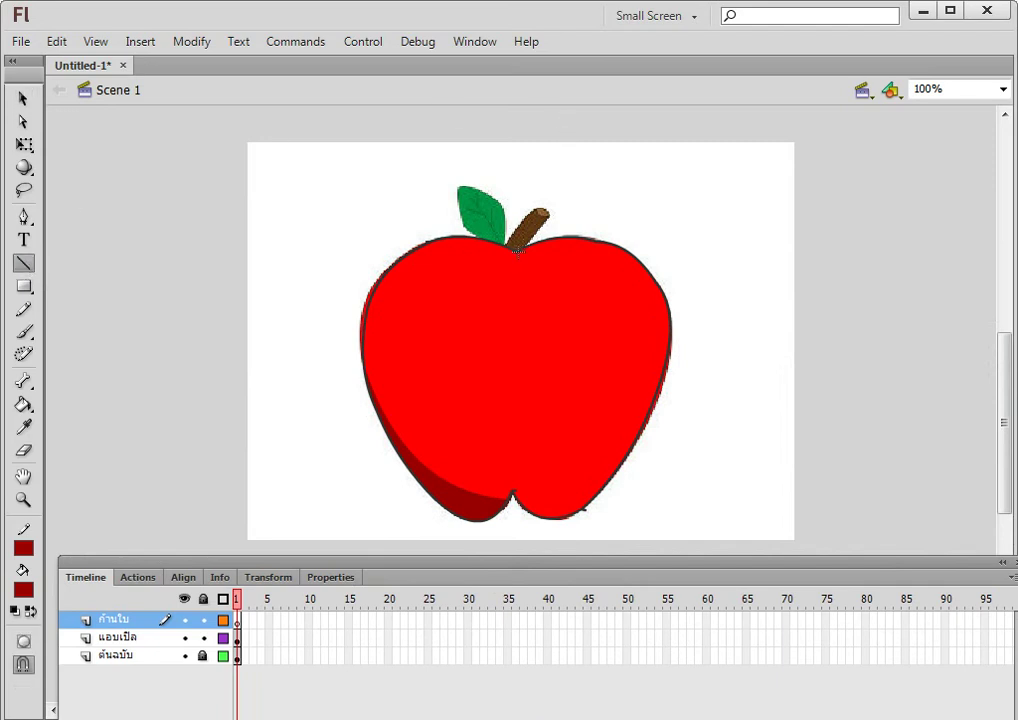
pyautogui.click(203, 637)
# - Outline the stem and the leaf with straight Line tool segments on the ก้านใบ layer
pyautogui.moveTo(515, 259); pyautogui.dragTo(547, 214)
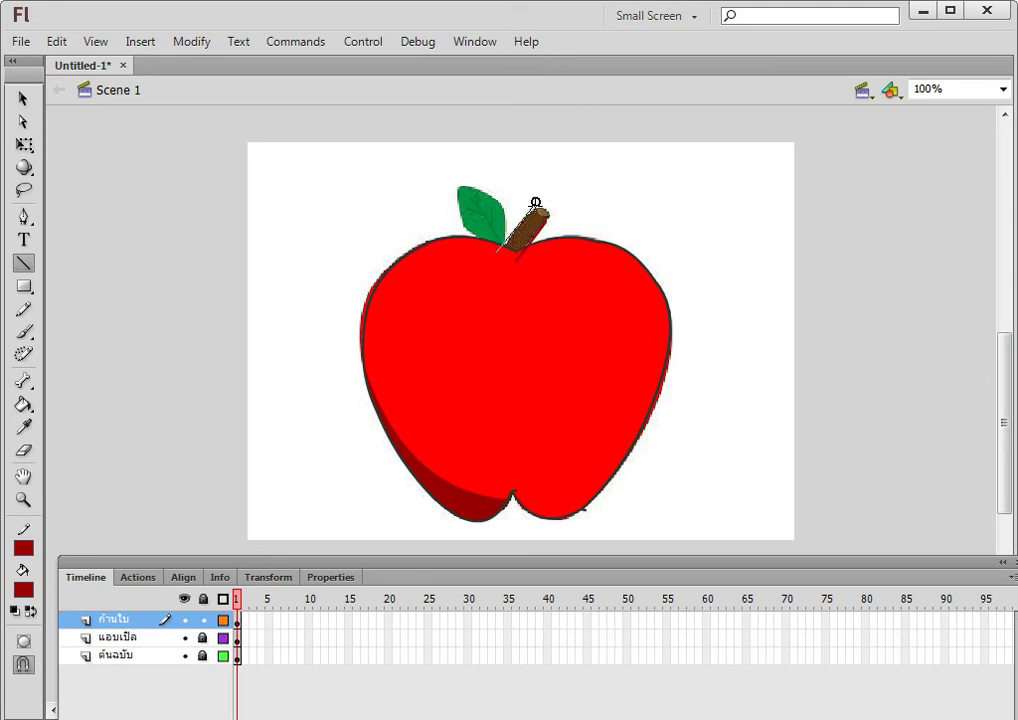
pyautogui.keyDown('ctrl'); pyautogui.click(546, 211); pyautogui.keyUp('ctrl')
pyautogui.moveTo(504, 251); pyautogui.dragTo(515, 261)
pyautogui.moveTo(536, 203); pyautogui.dragTo(556, 192)
pyautogui.moveTo(505, 243)
pyautogui.mouseDown()
pyautogui.moveTo(465, 222)
pyautogui.moveTo(500, 240)
pyautogui.mouseUp()
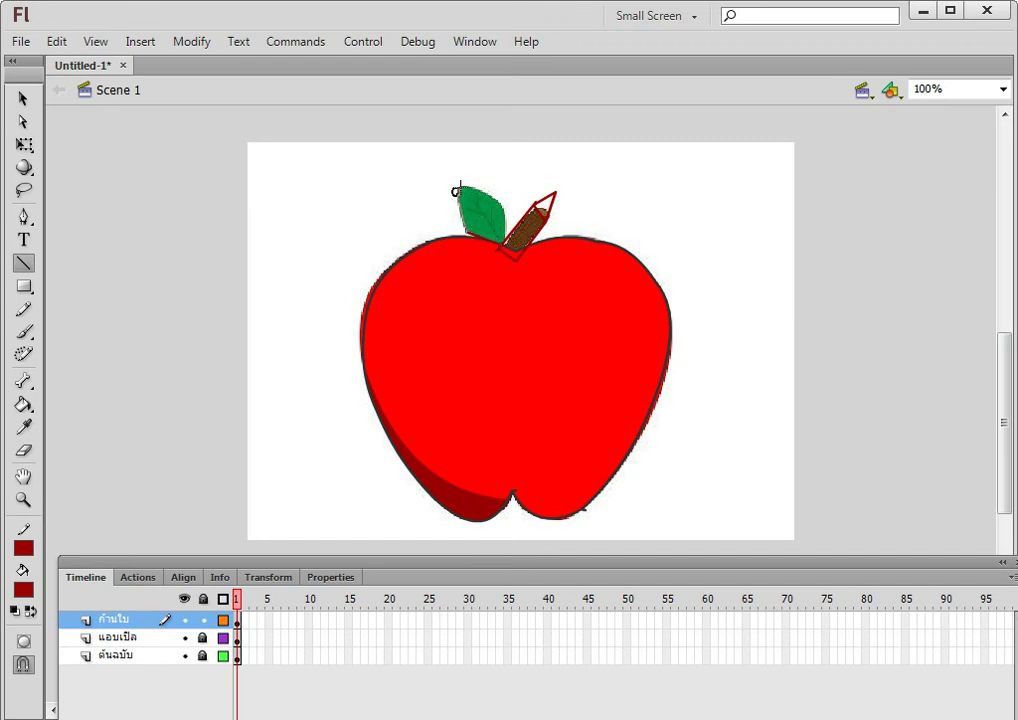
pyautogui.moveTo(457, 186); pyautogui.dragTo(501, 238)
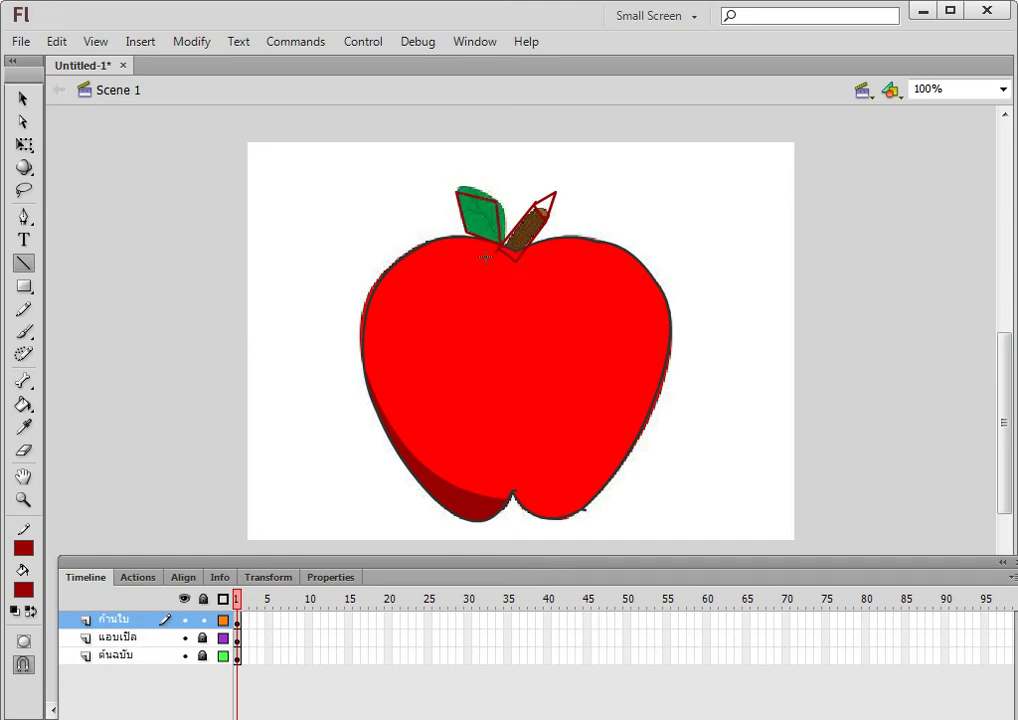
# - Bend the straight outline segments of the leaf and stem into curves that follow the picture
pyautogui.click(23, 99)
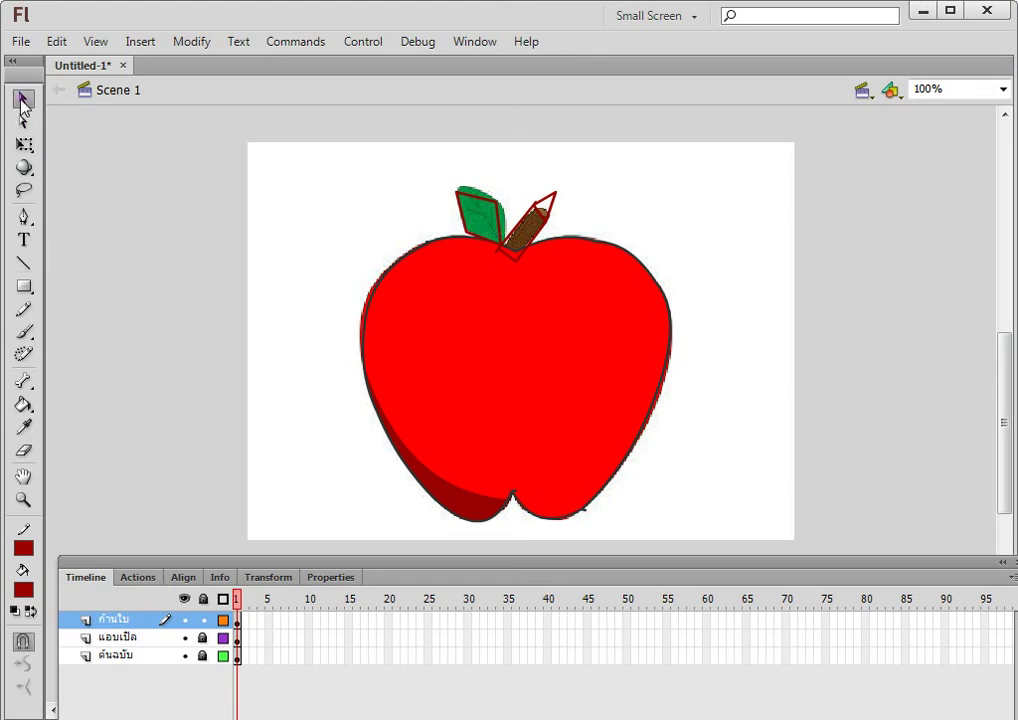
pyautogui.doubleClick(472, 197)
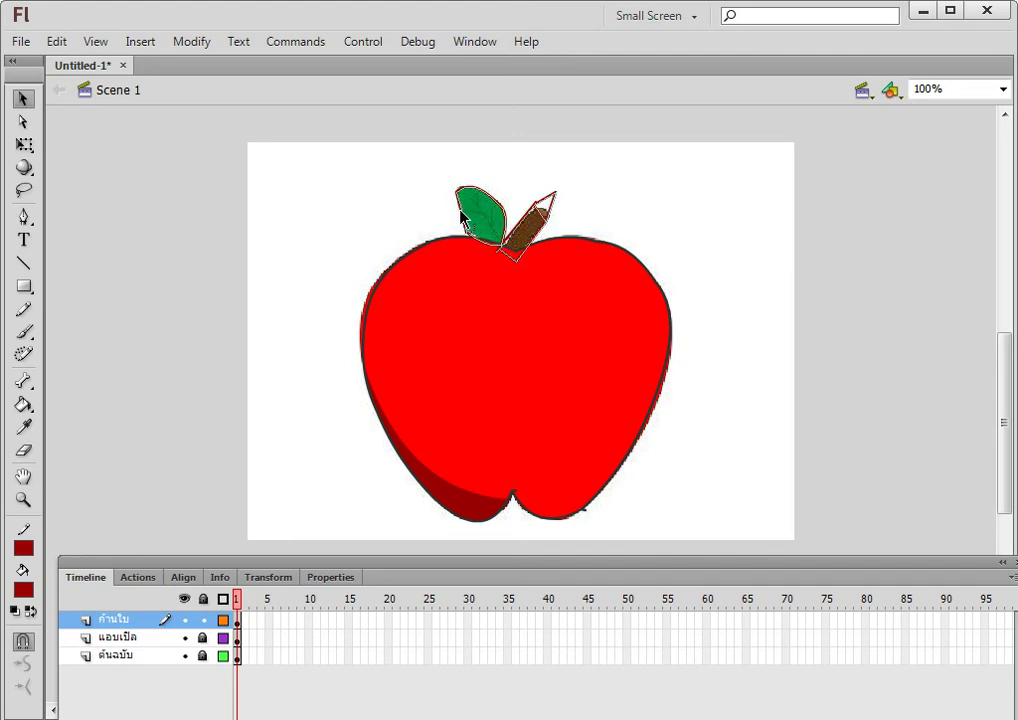
pyautogui.click(519, 228)
pyautogui.click(582, 218)
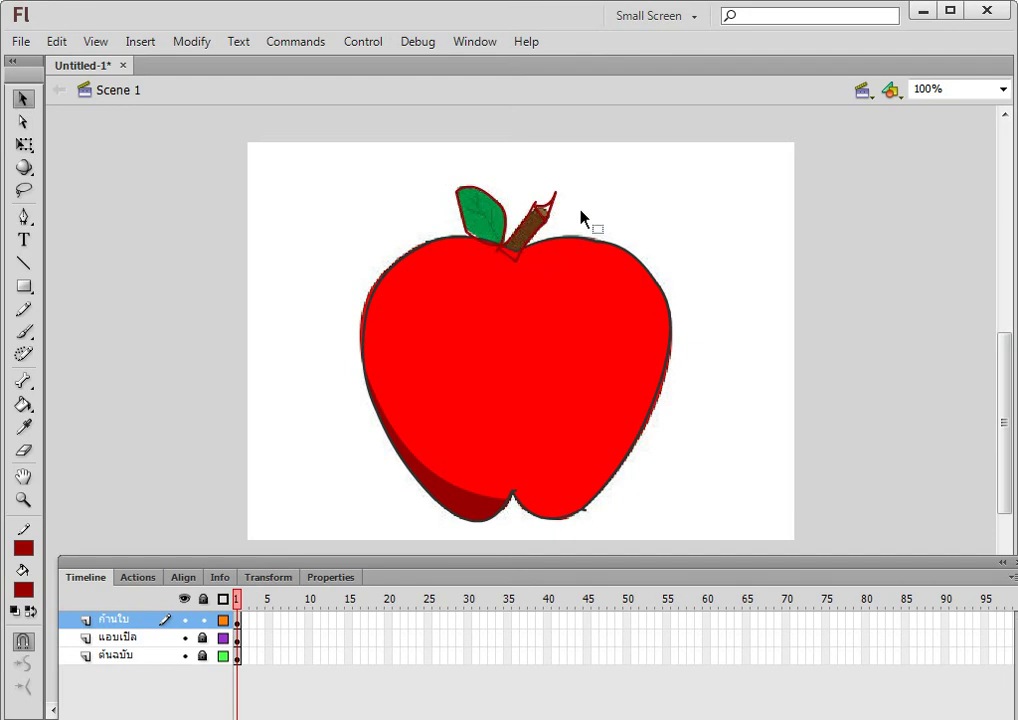
# - Delete the surplus outline segment sticking out above the stem's tip
pyautogui.click(548, 202)
pyautogui.press('Escape')
pyautogui.click(553, 204)
pyautogui.press('Delete')
# - Fill the stem with brown using the Paint Bucket
pyautogui.click(24, 591)
pyautogui.click(96, 472)
pyautogui.click(23, 404)
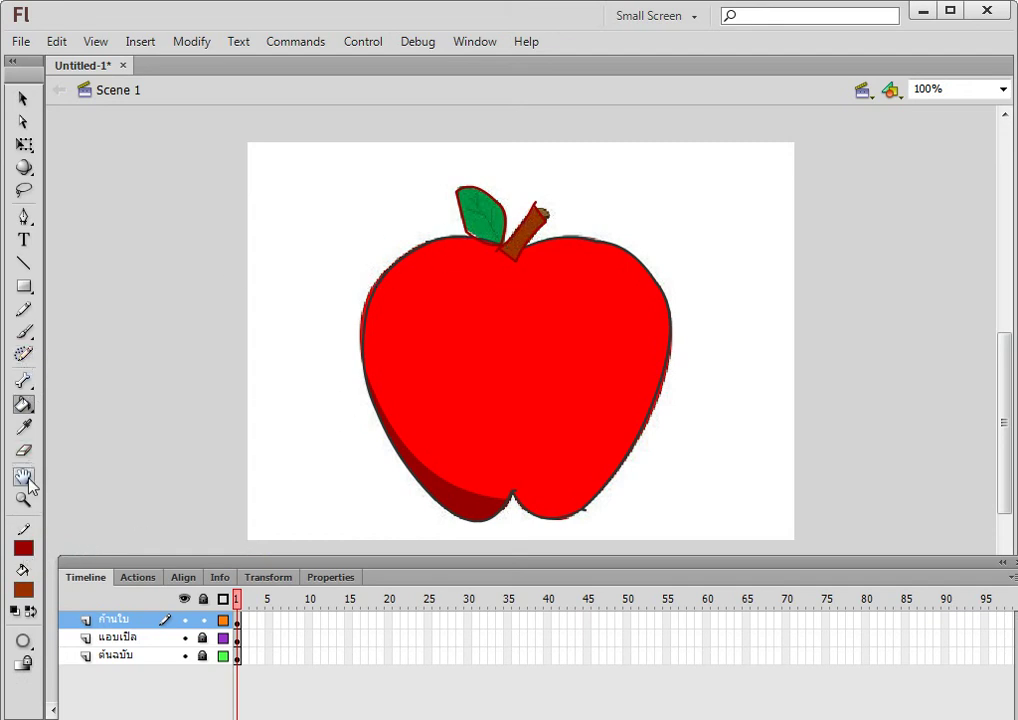
# - Fill the leaf with dark green
pyautogui.click(23, 590)
pyautogui.click(98, 382)
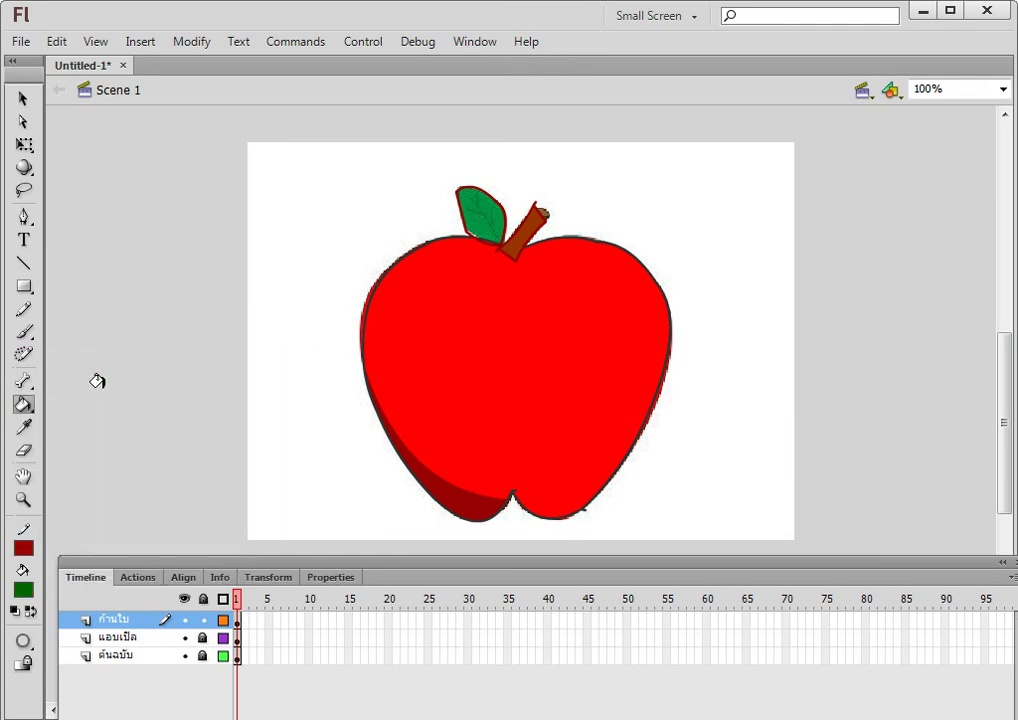
pyautogui.click(475, 214)
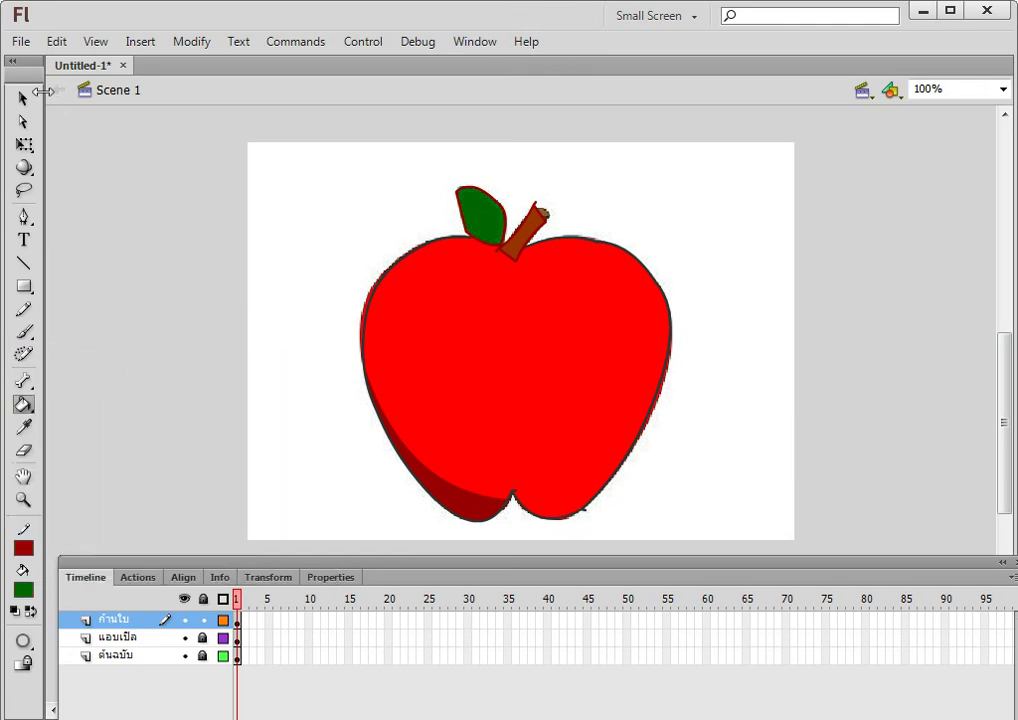
# - Select the whole leaf and stem, recolor their outlines black, and deselect them
pyautogui.click(23, 98)
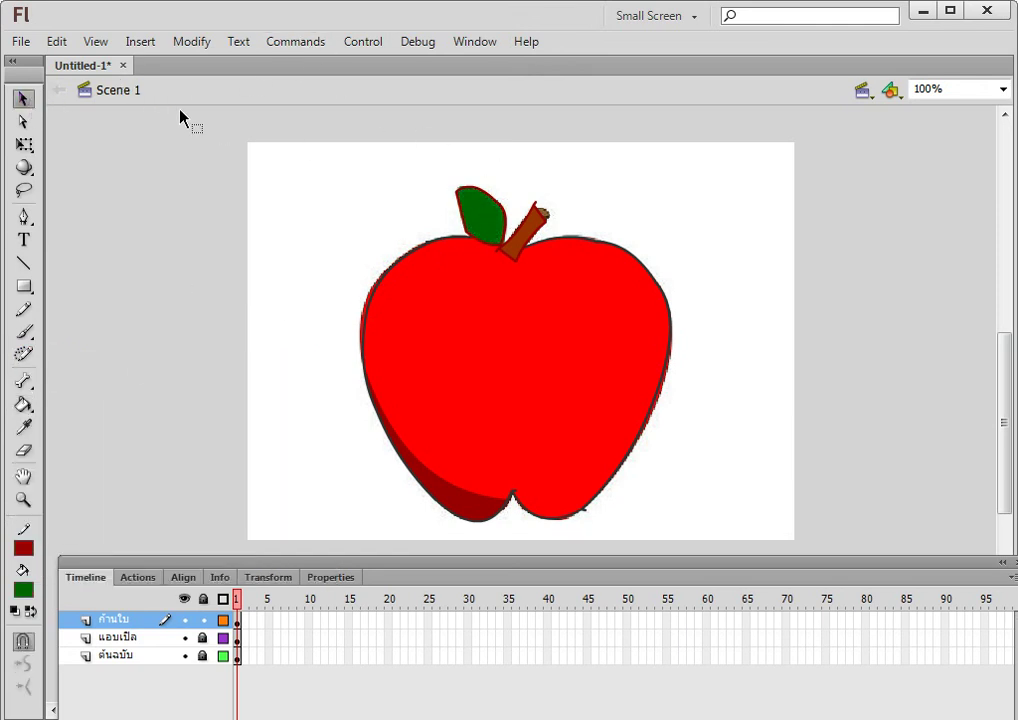
pyautogui.moveTo(389, 168)
pyautogui.mouseDown()
pyautogui.moveTo(593, 284)
pyautogui.moveTo(575, 302)
pyautogui.mouseUp()
pyautogui.click(29, 554)
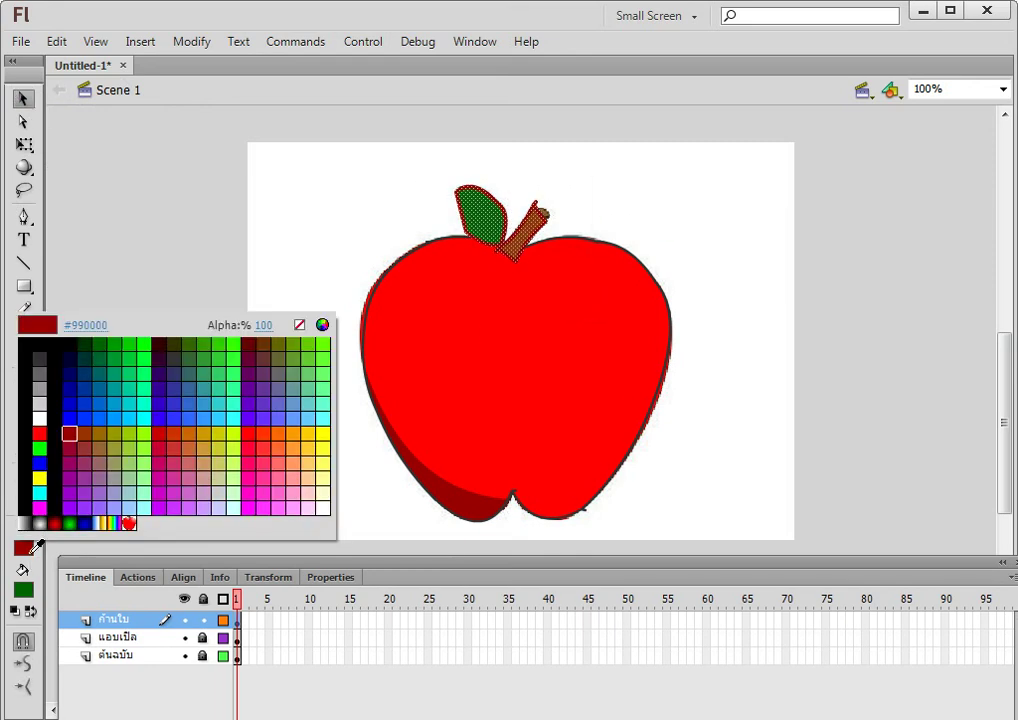
pyautogui.click(57, 500)
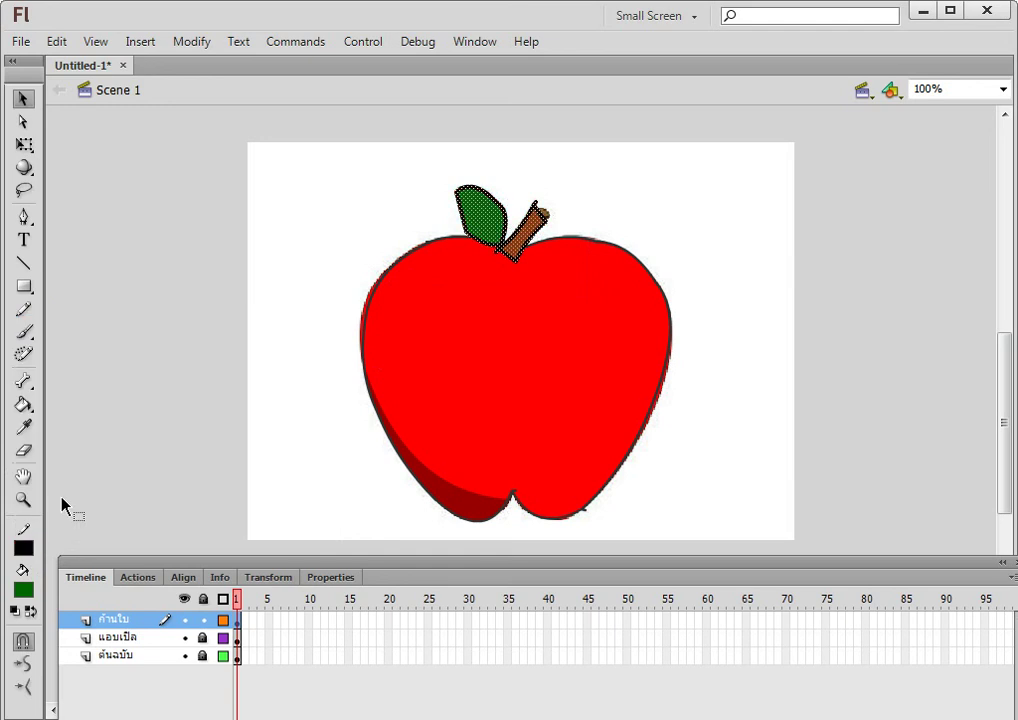
pyautogui.click(873, 277)
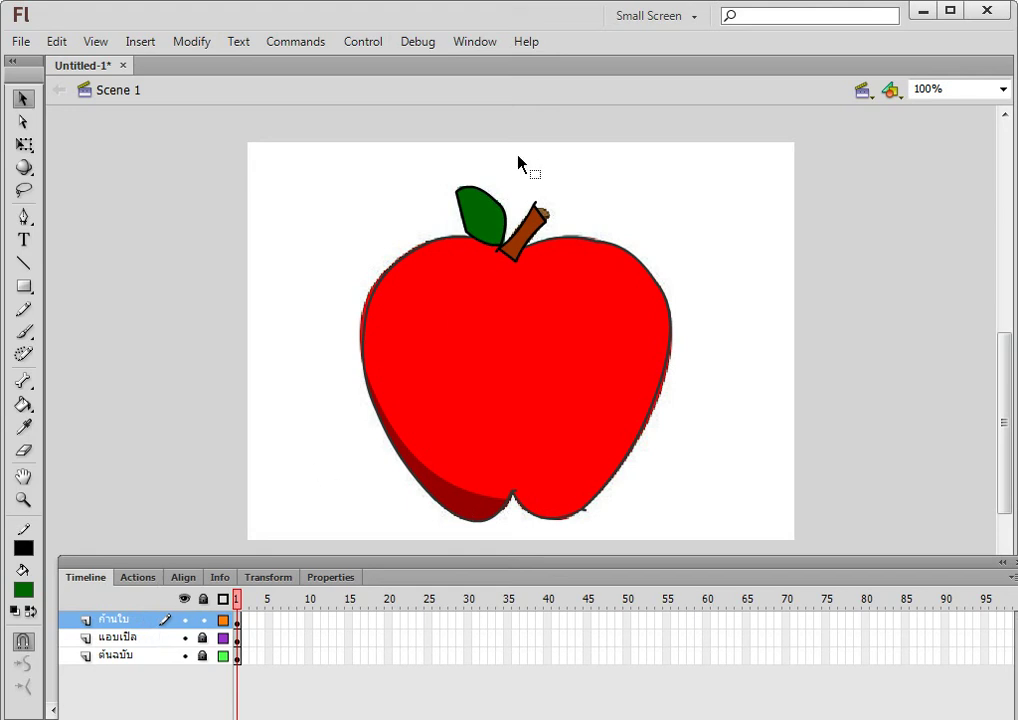
# - Reshape the stem's upper end to follow the picture, and move the แอบเปิล layer above the ก้านใบ layer
pyautogui.doubleClick(545, 214)
pyautogui.click(556, 226)
pyautogui.moveTo(150, 642); pyautogui.dragTo(150, 619)
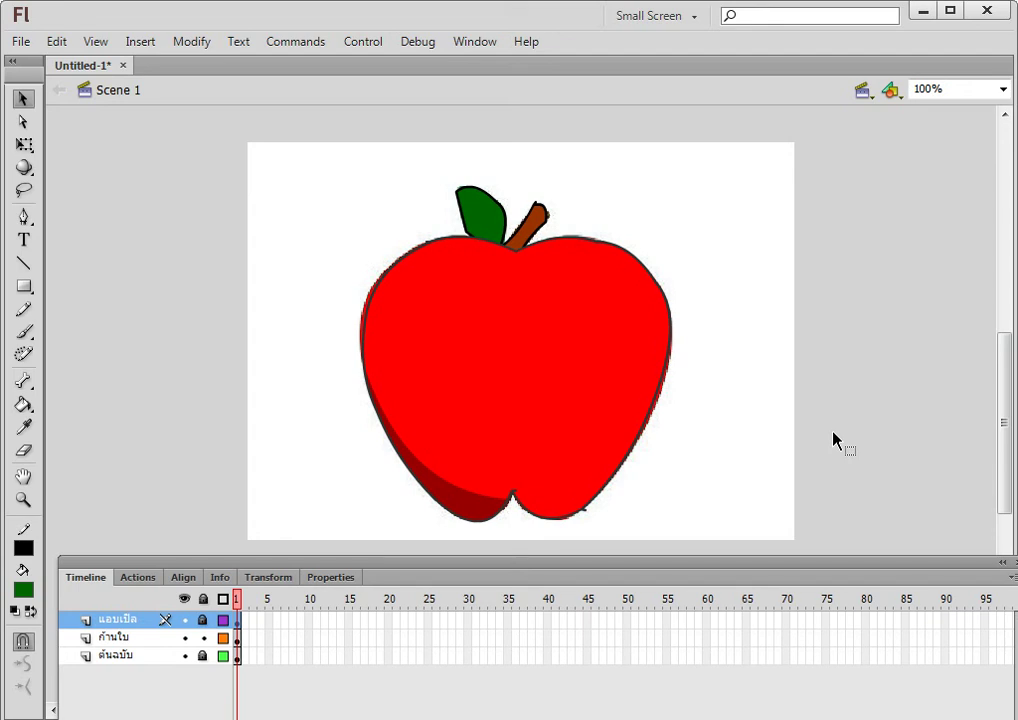
# - Save the document in the ชิ้นงาน folder as "ชิ้นงานที่ 1 รหัสนักศึกษา ชื่อ นศ", keeping the Flash CS6 Document (*.fla) type
pyautogui.click(19, 42)
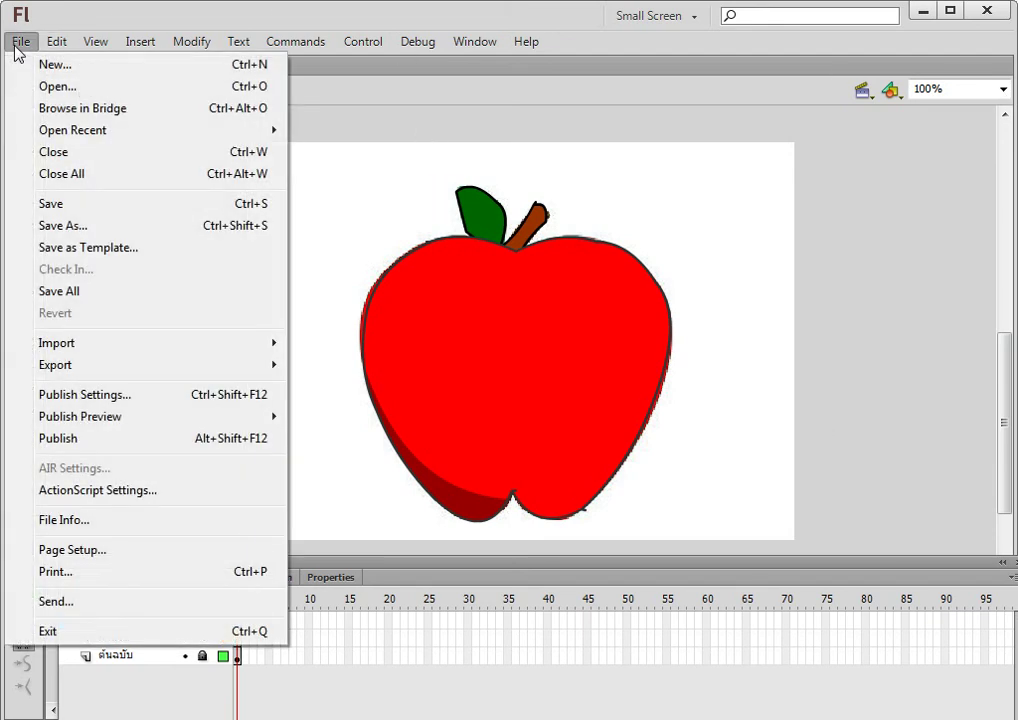
pyautogui.click(83, 226)
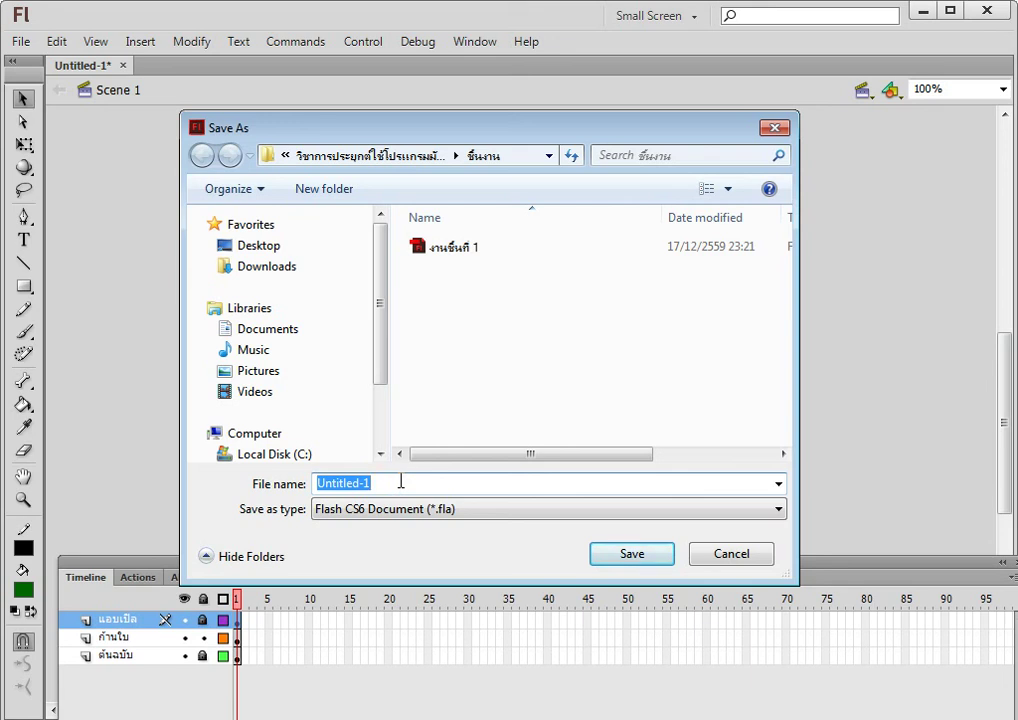
pyautogui.write('ช')
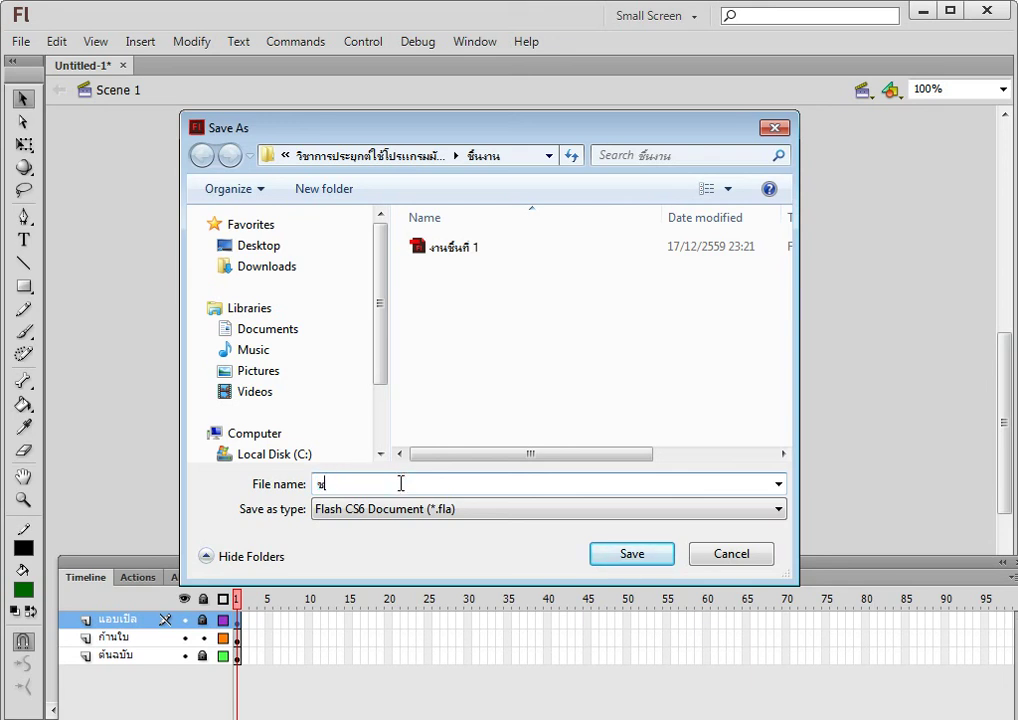
pyautogui.write('ิ้น')
pyautogui.write('งานที 1')
pyautogui.write(' is')
pyautogui.press('BackSpace')
pyautogui.press('BackSpace')
pyautogui.write('รหัสนักศึกษา ')
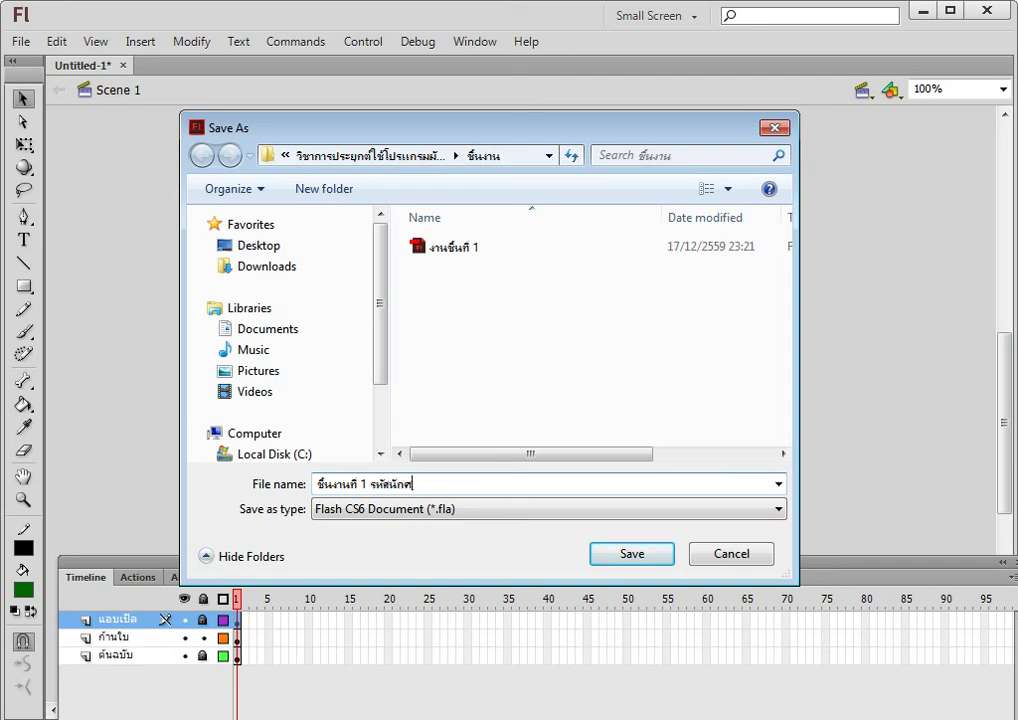
pyautogui.write('ชื่อ นศ')
pyautogui.click(779, 510)
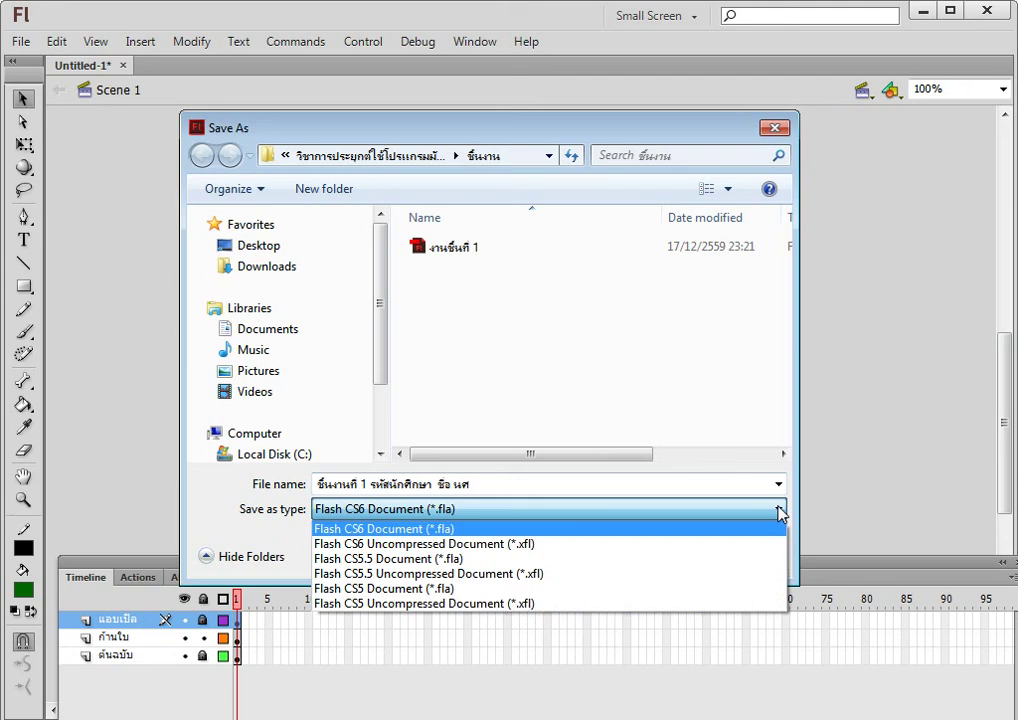
pyautogui.click(779, 511)
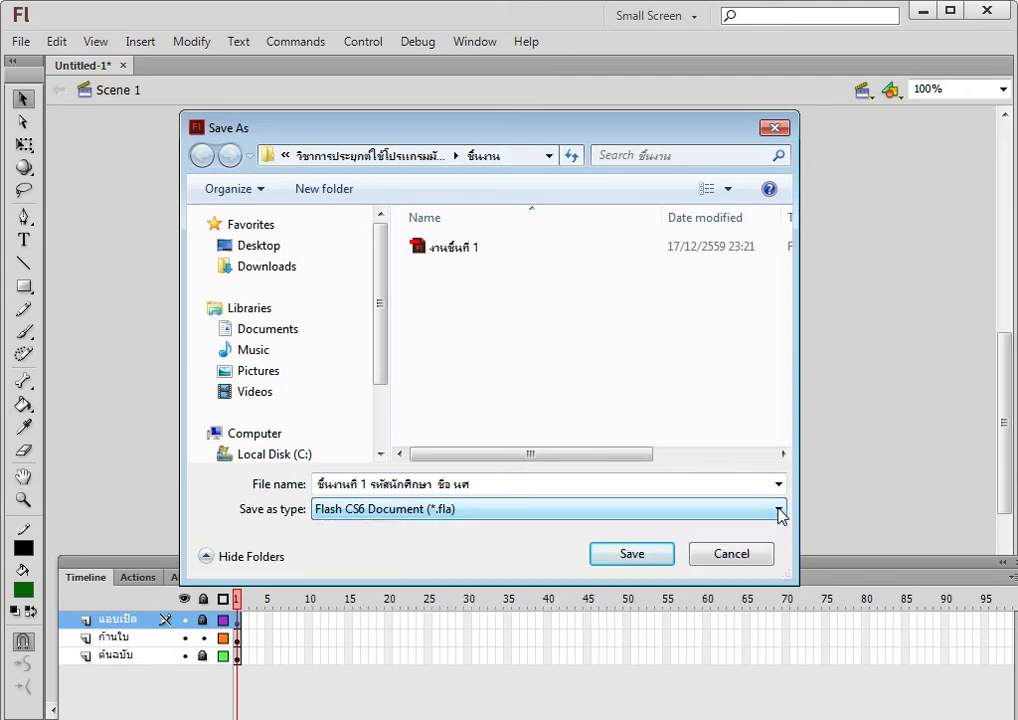
pyautogui.click(638, 556)
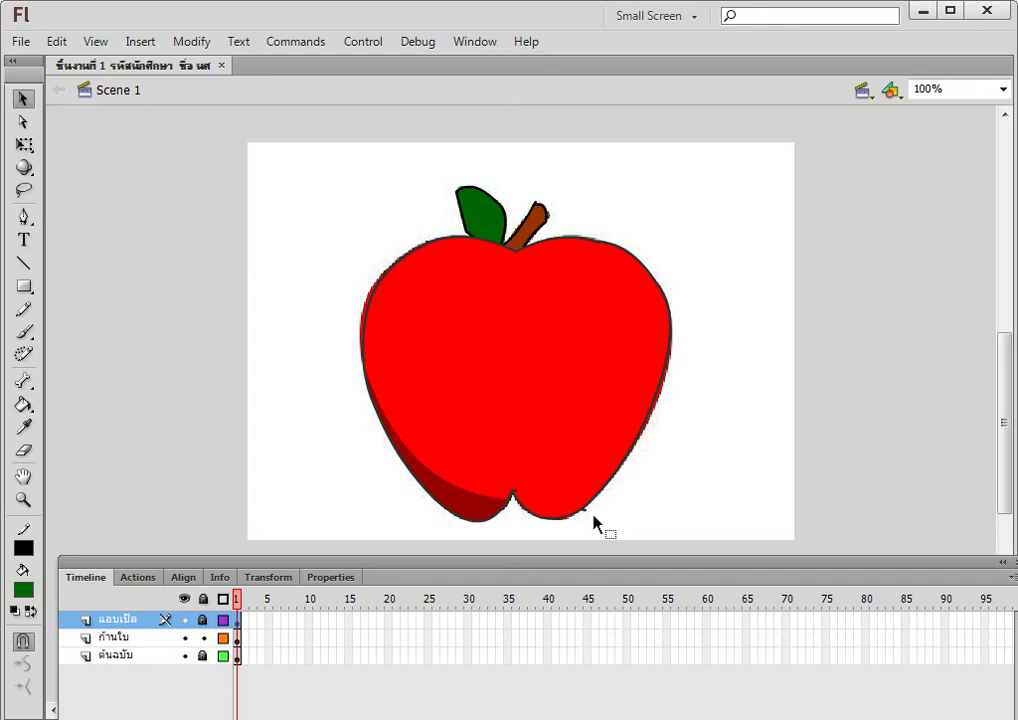
pyautogui.click(150, 719)
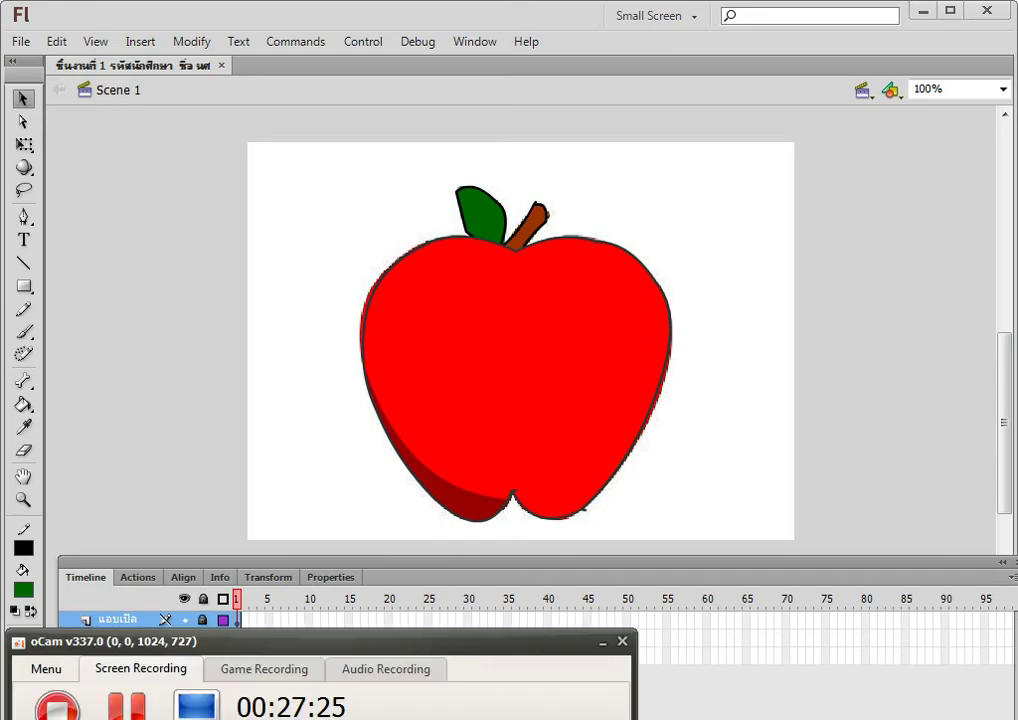